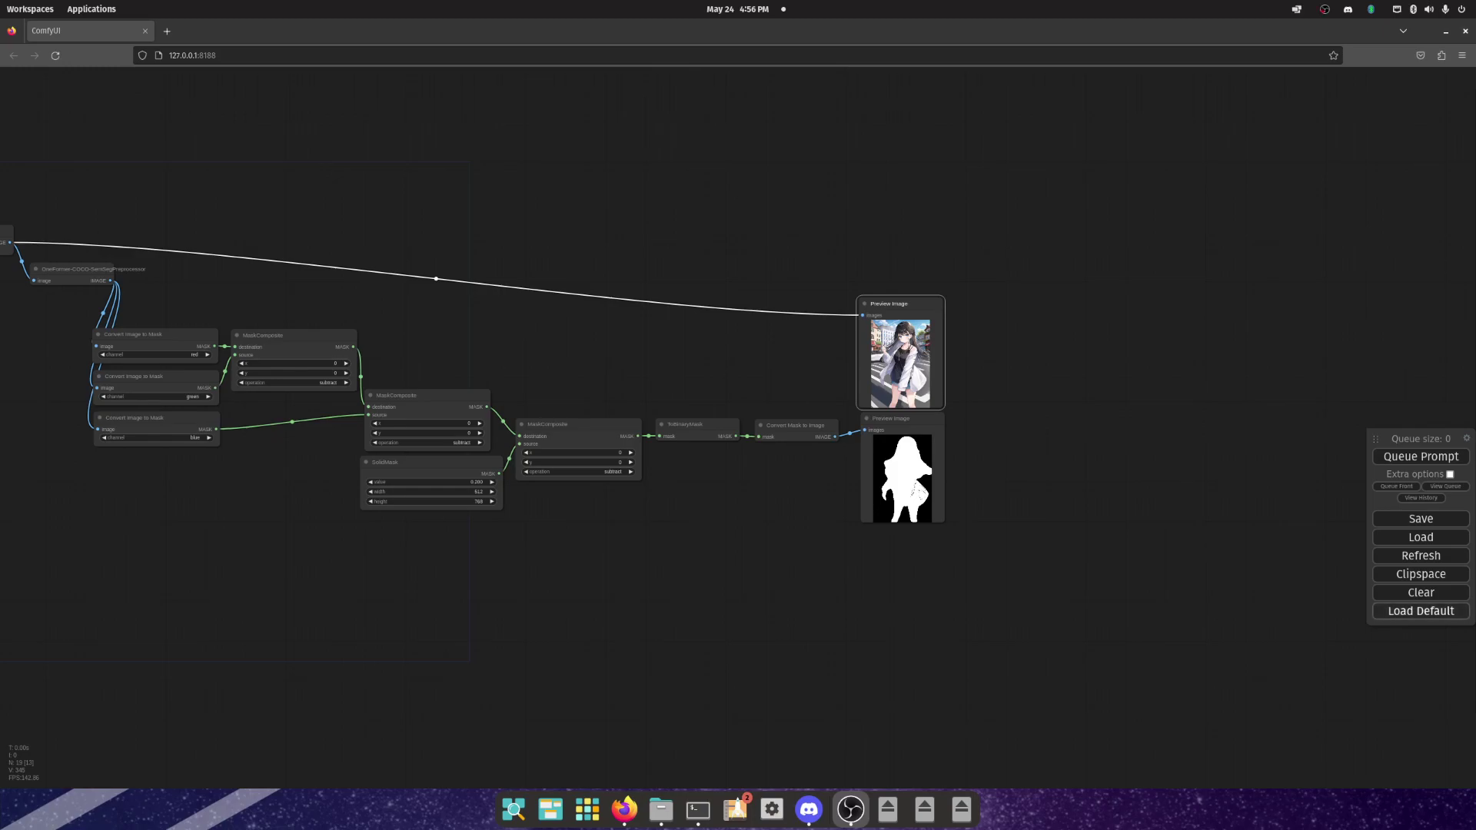
# Step: Pan and zoom across the workflow graph, from the mask preview to the checkpoint and prompt nodes
pyautogui.moveTo(538, 538); pyautogui.dragTo(1361, 615)
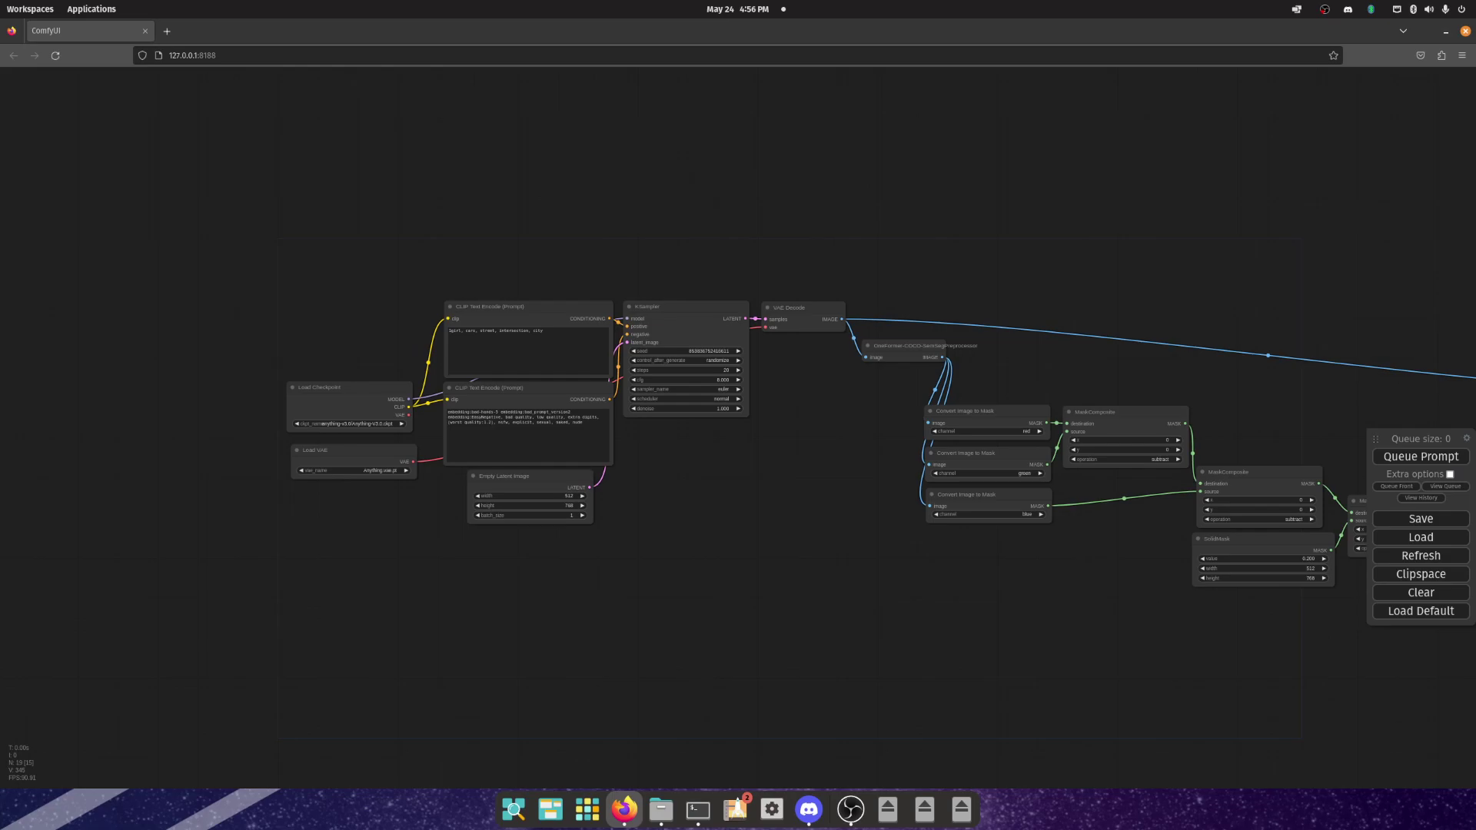
pyautogui.scroll(5, 377, 520)
pyautogui.scroll(-3, 377, 520)
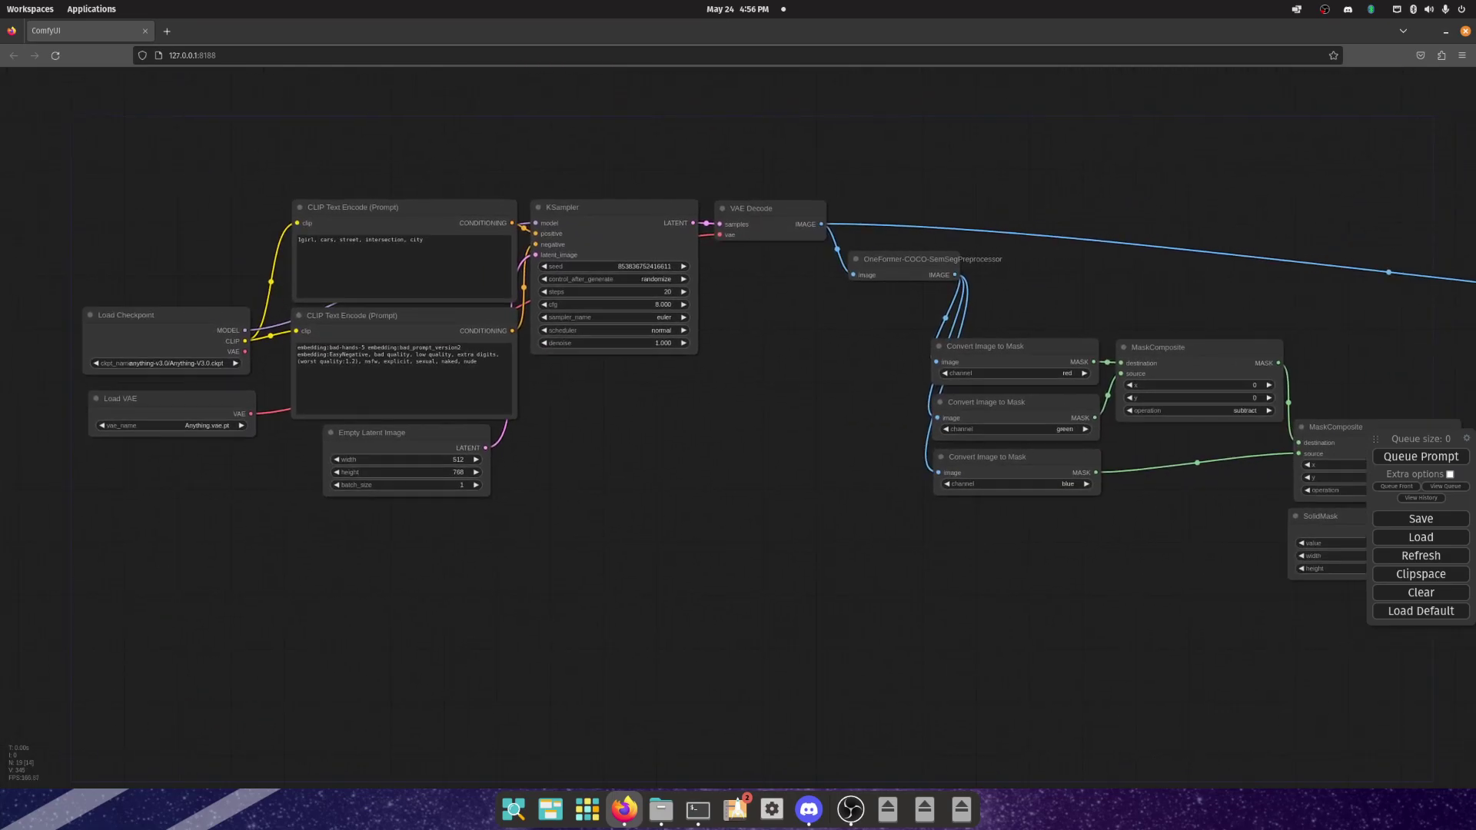
pyautogui.moveTo(1383, 538); pyautogui.dragTo(158, 529)
pyautogui.scroll(5, 792, 476)
pyautogui.scroll(-10, 895, 518)
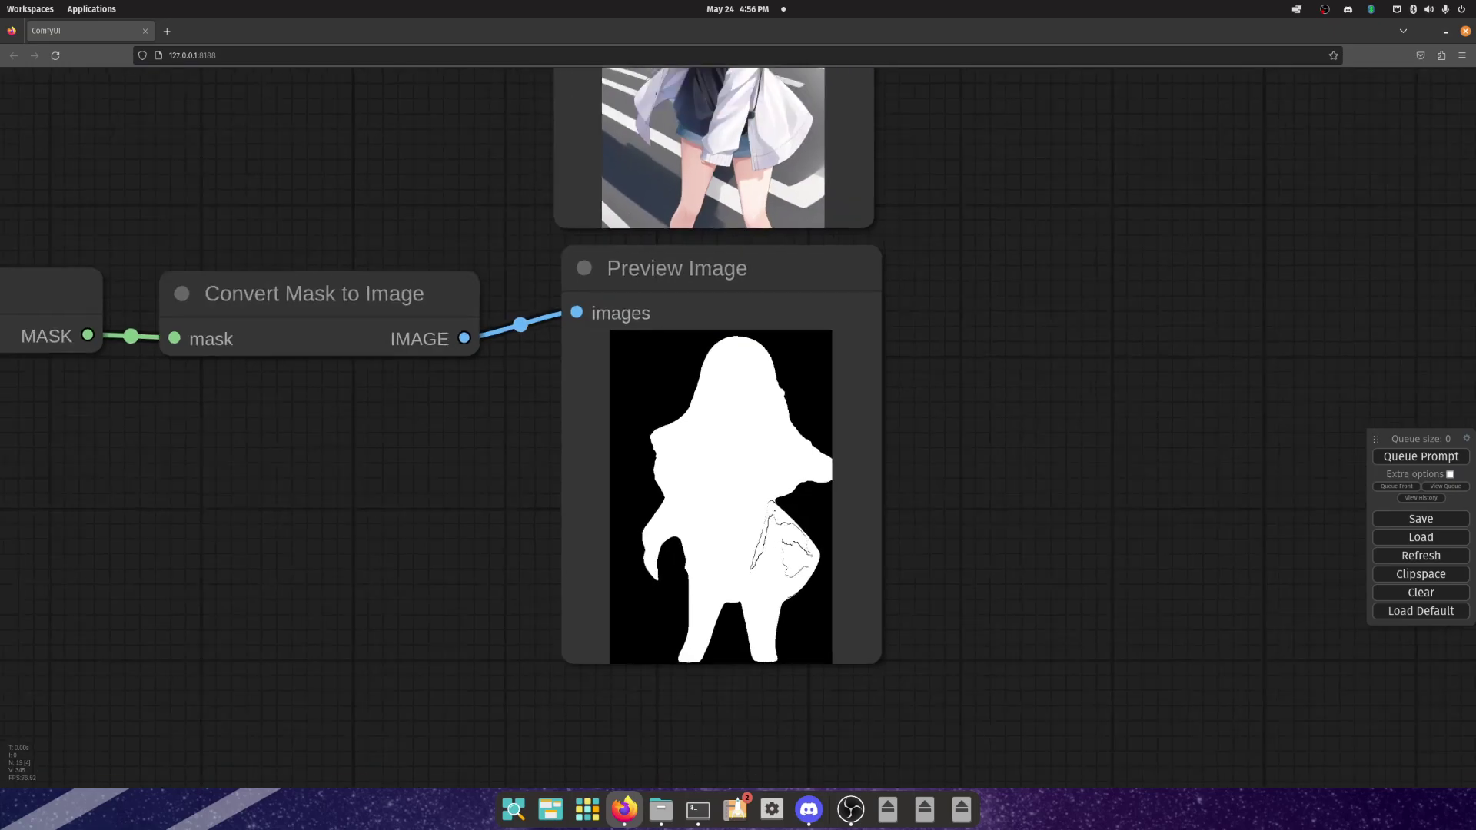
pyautogui.scroll(-6, 738, 551)
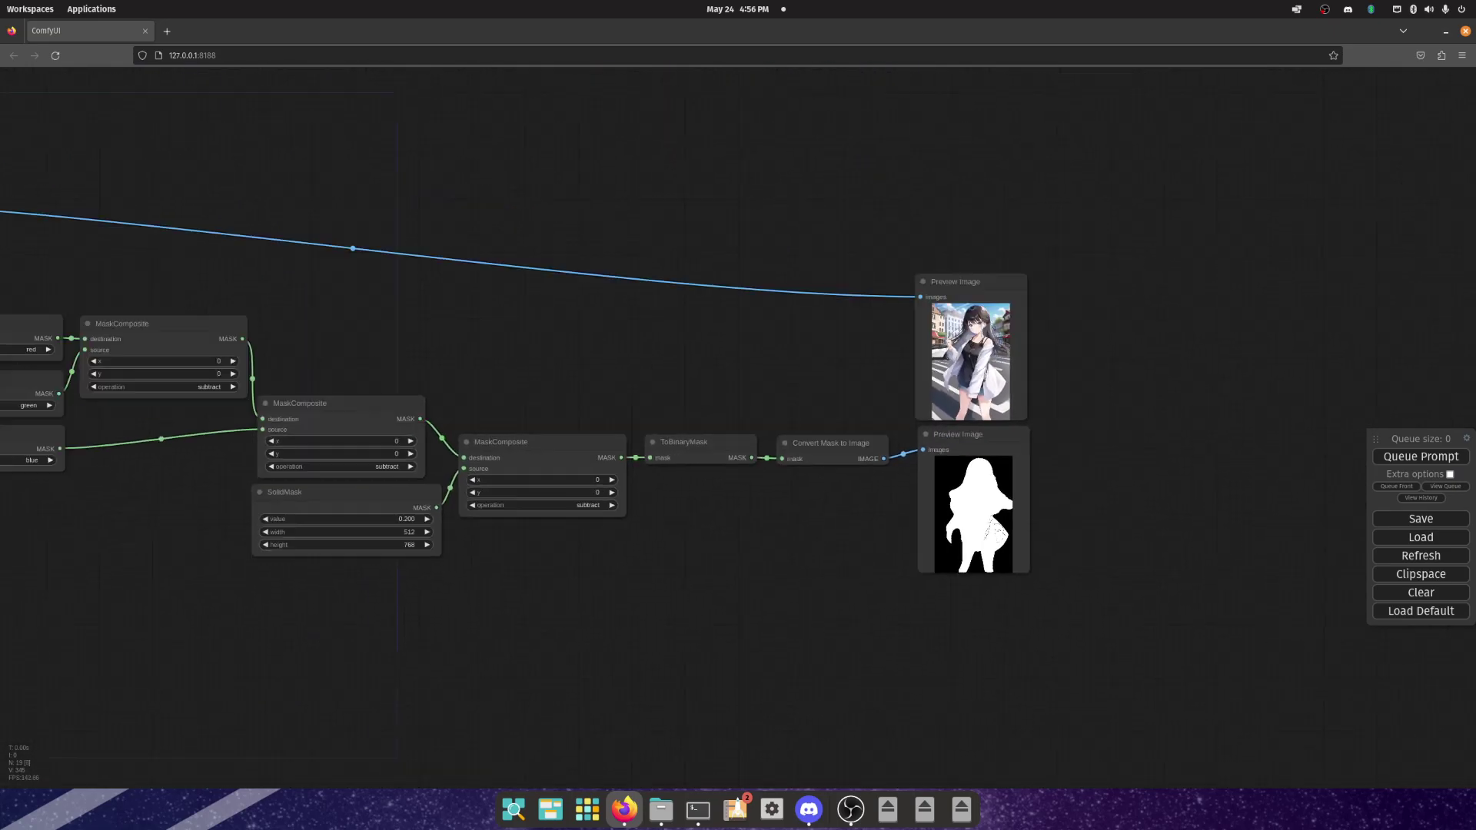
pyautogui.moveTo(738, 550); pyautogui.dragTo(1315, 565)
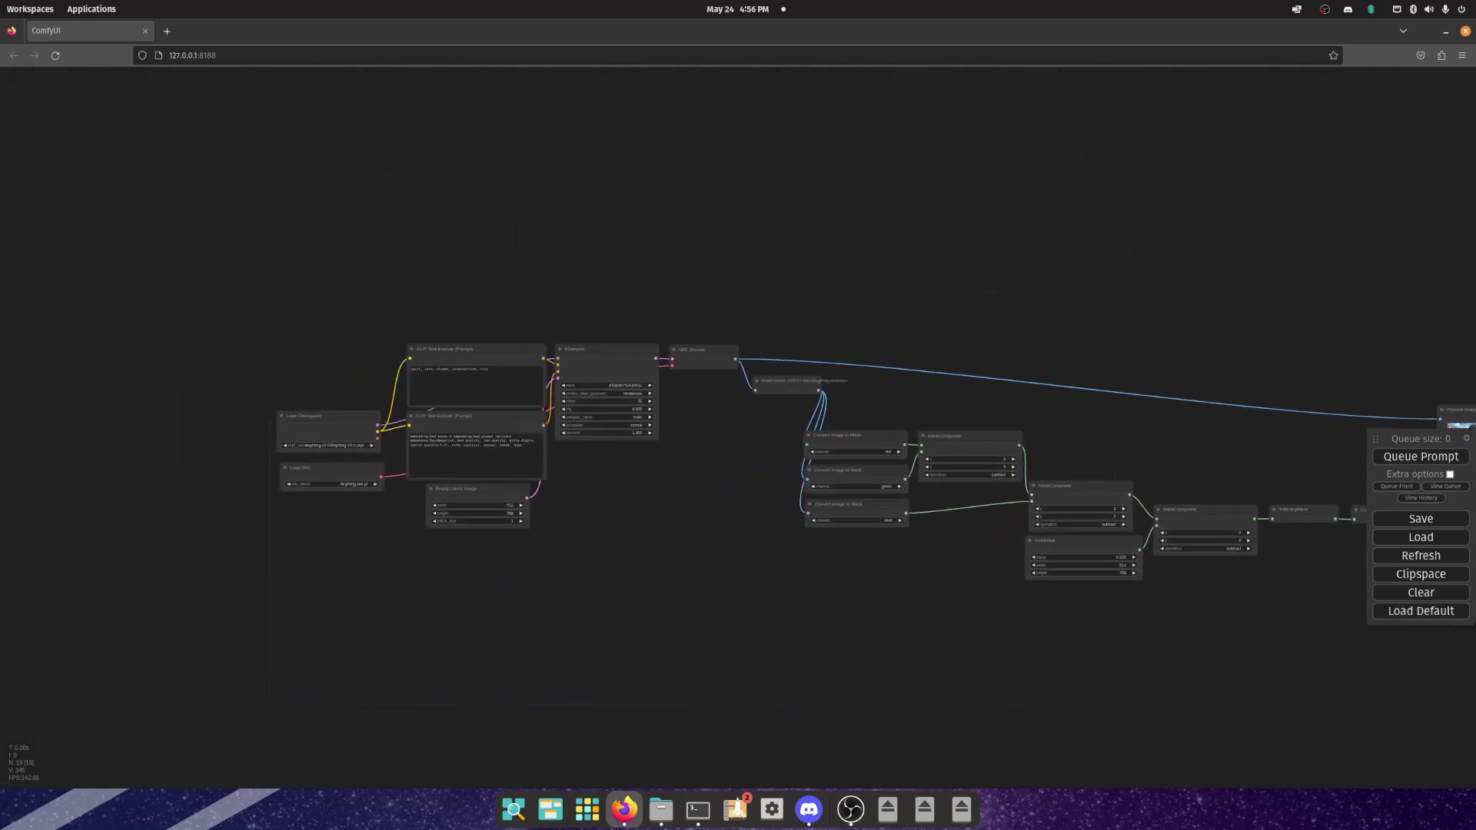
pyautogui.moveTo(1030, 559); pyautogui.dragTo(738, 559)
pyautogui.scroll(8, 738, 558)
pyautogui.scroll(-3, 391, 565)
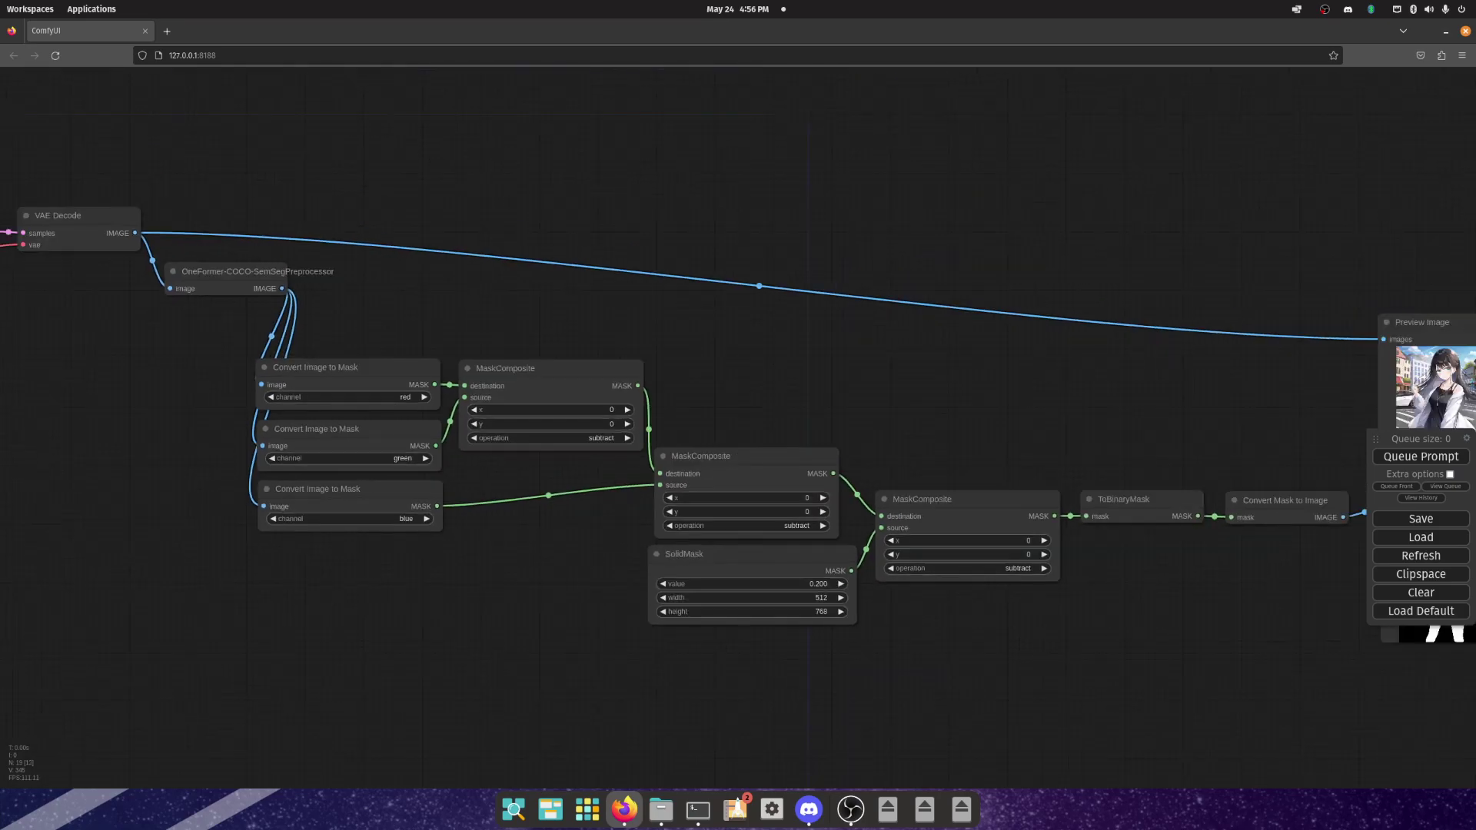
pyautogui.moveTo(391, 564); pyautogui.dragTo(1056, 641)
pyautogui.scroll(-1, 875, 669)
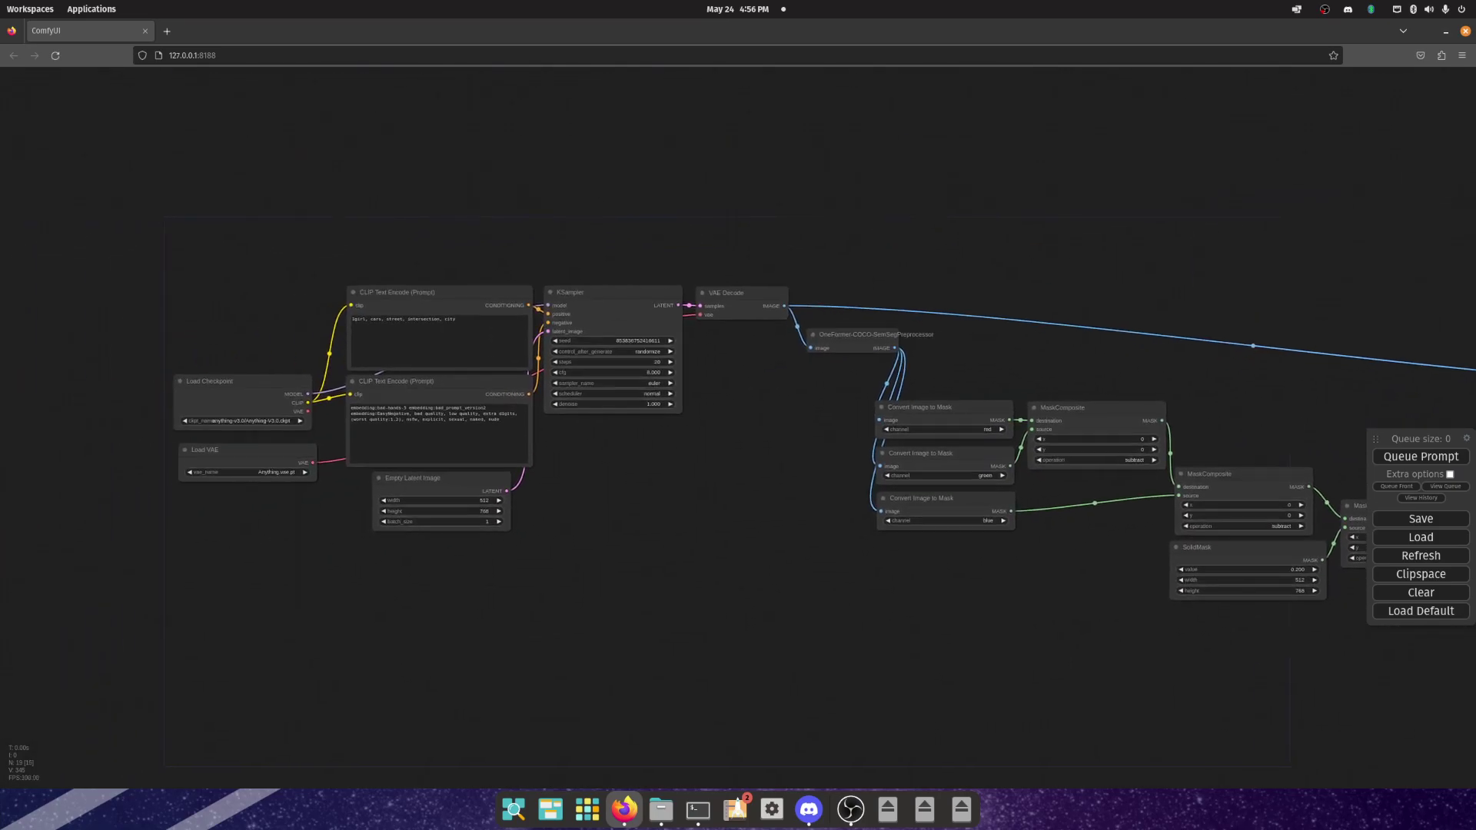
# Step: Queue a new run with Ctrl+Enter and check the positive and negative prompt nodes
pyautogui.hotkey('ctrl', 'Return')
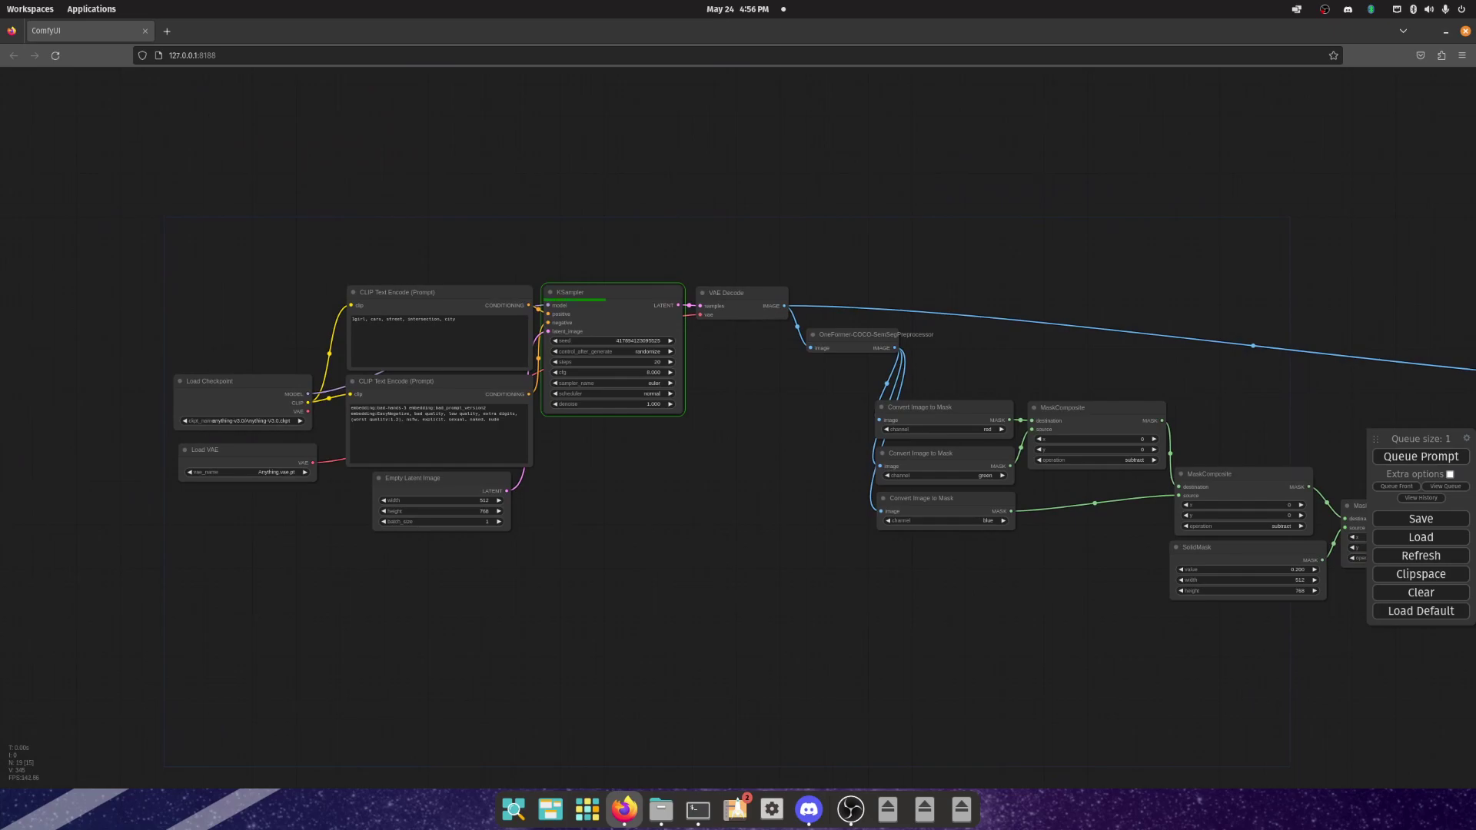
pyautogui.scroll(6, 270, 435)
pyautogui.click(569, 180)
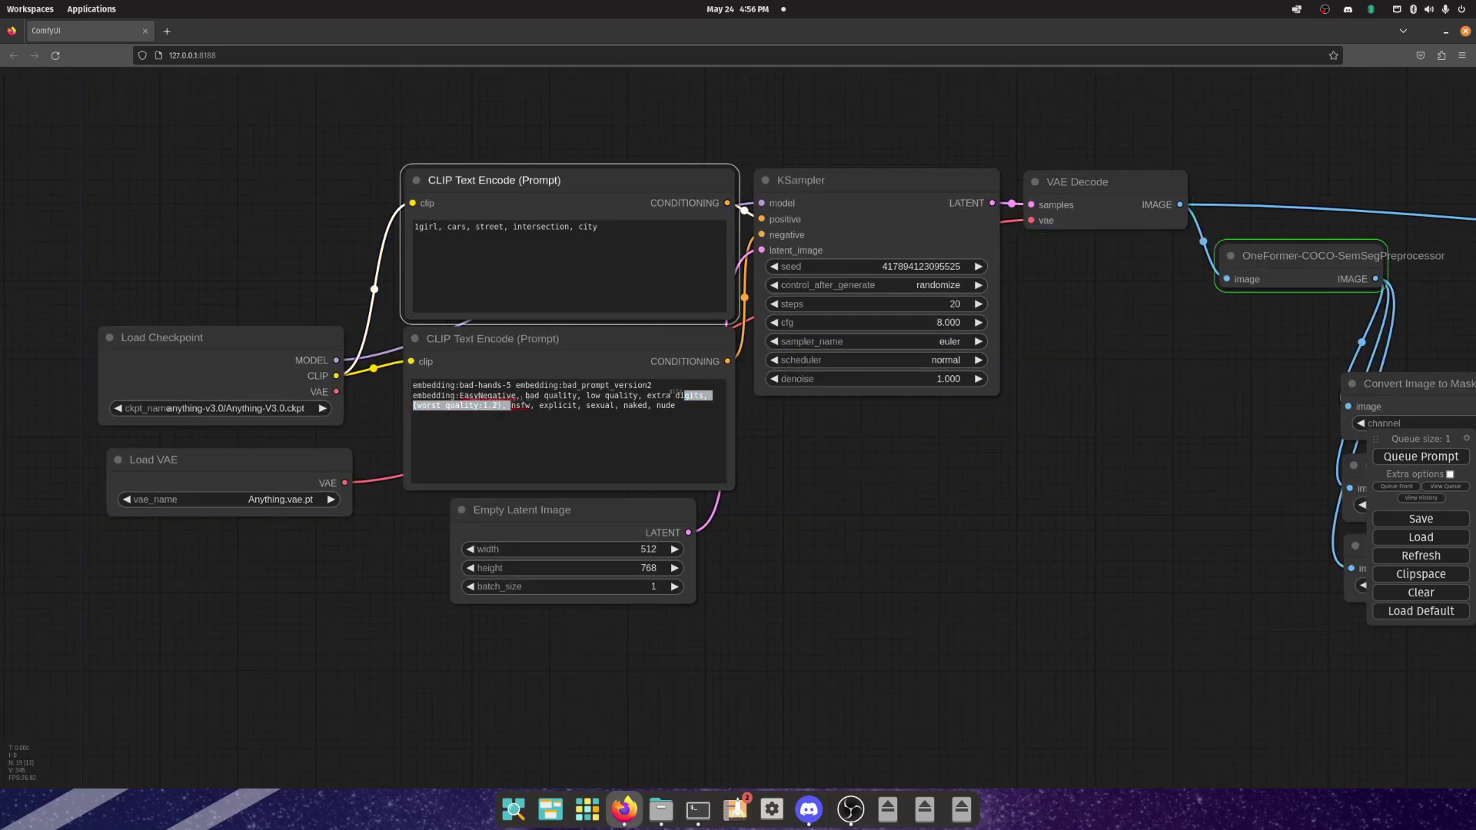
pyautogui.moveTo(506, 405); pyautogui.dragTo(671, 405)
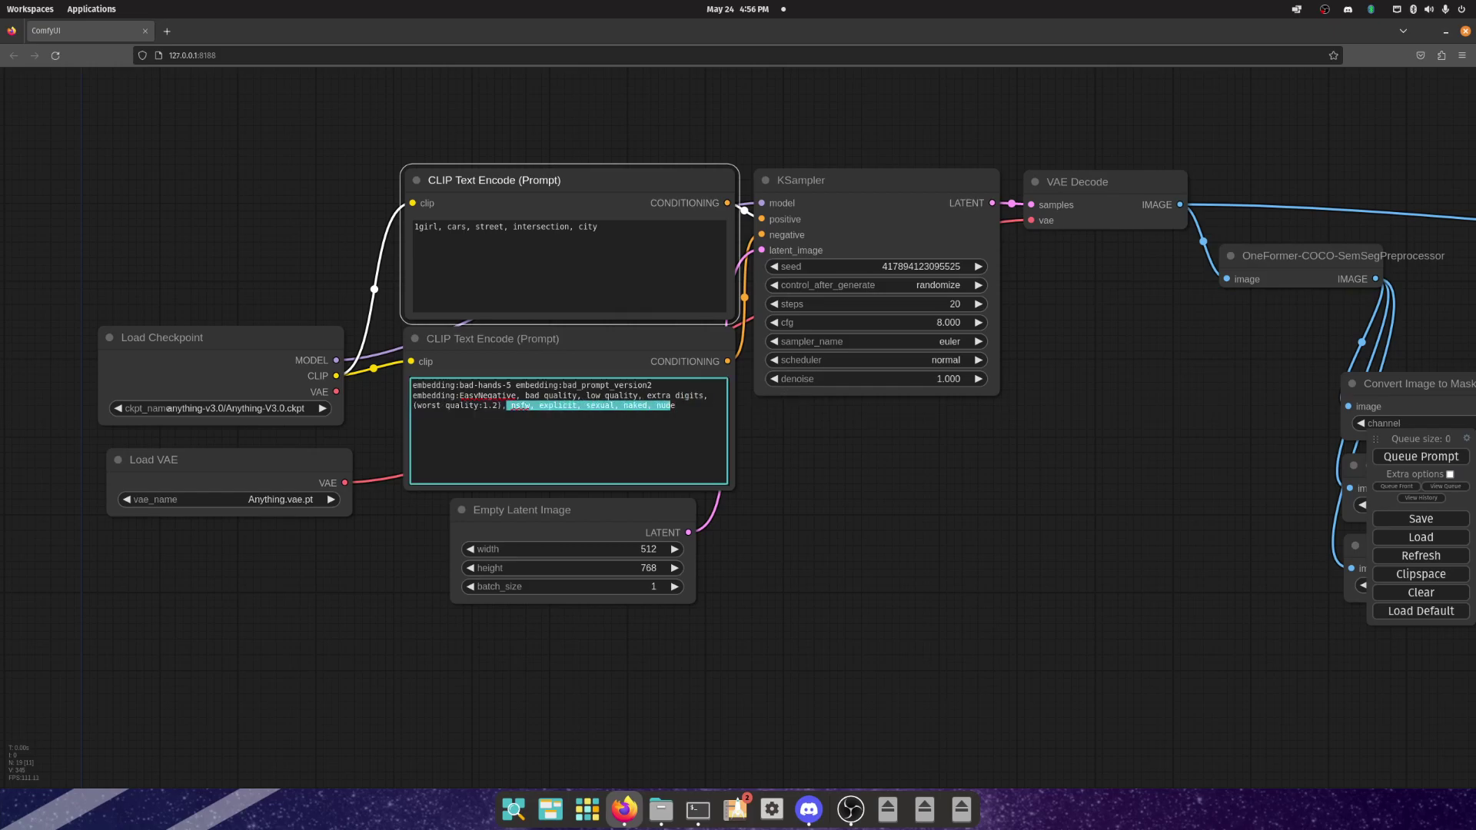
# Step: Pan to the Preview Image nodes to view the new street image and its subtracted mask
pyautogui.moveTo(845, 538); pyautogui.dragTo(605, 512)
pyautogui.scroll(-4, 738, 384)
pyautogui.moveTo(738, 462); pyautogui.dragTo(655, 462)
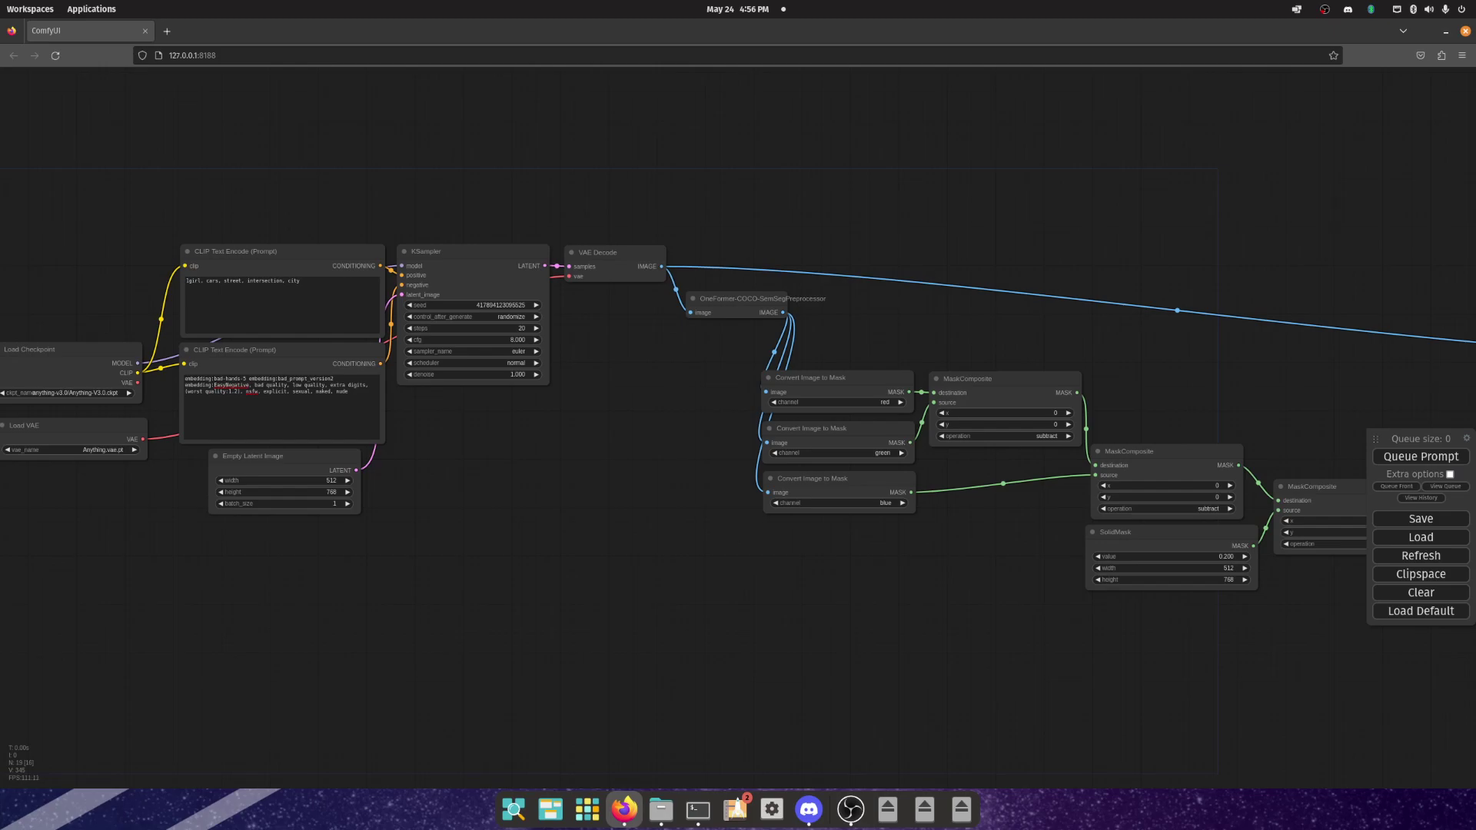
pyautogui.moveTo(1153, 500); pyautogui.dragTo(405, 466)
pyautogui.scroll(-2, 992, 462)
pyautogui.scroll(8, 992, 461)
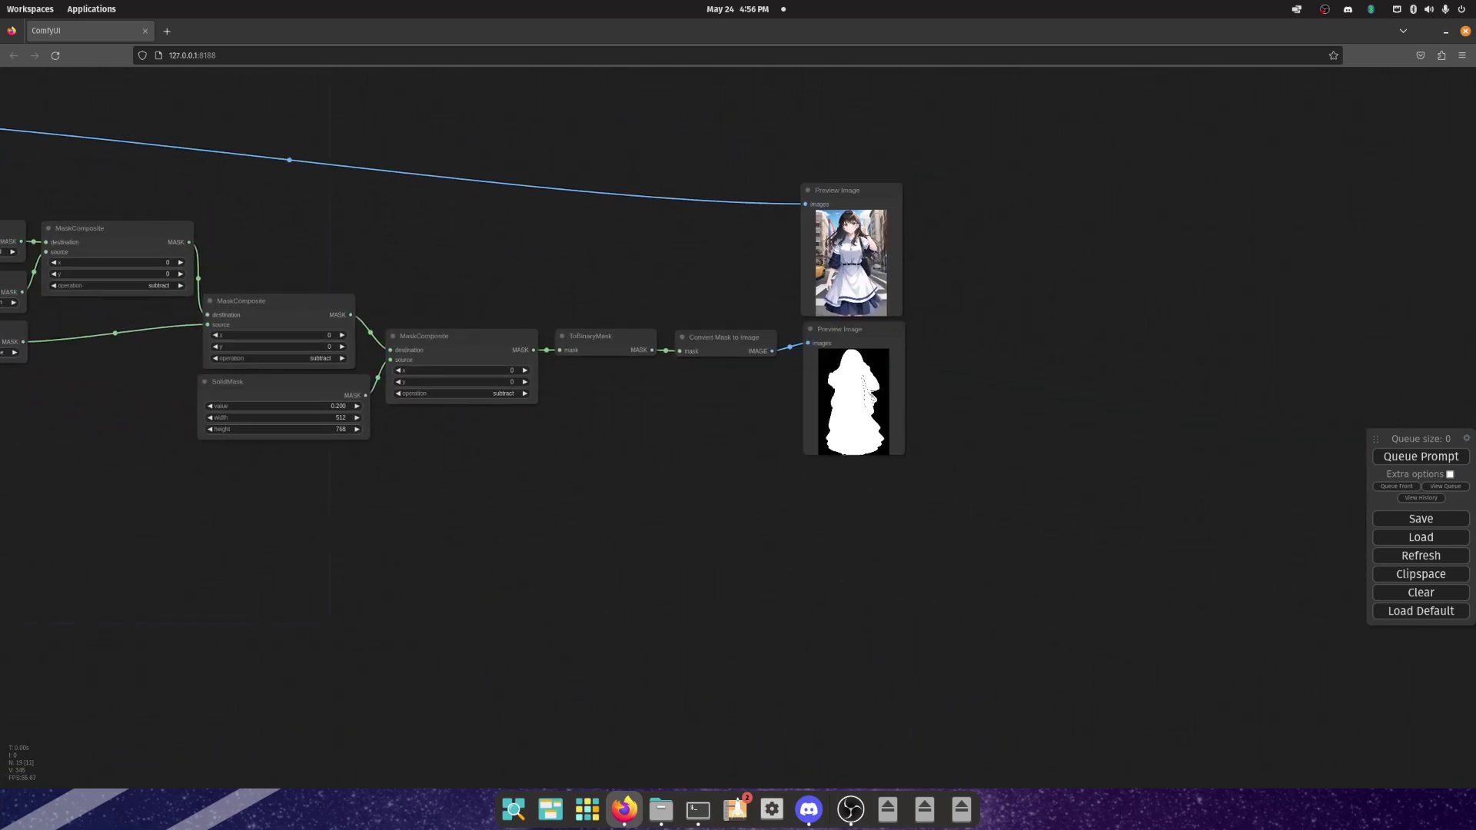
pyautogui.scroll(-1, 538, 269)
pyautogui.scroll(-2, 538, 269)
pyautogui.moveTo(461, 230); pyautogui.dragTo(606, 527)
pyautogui.scroll(-1, 606, 528)
pyautogui.scroll(-3, 1164, 591)
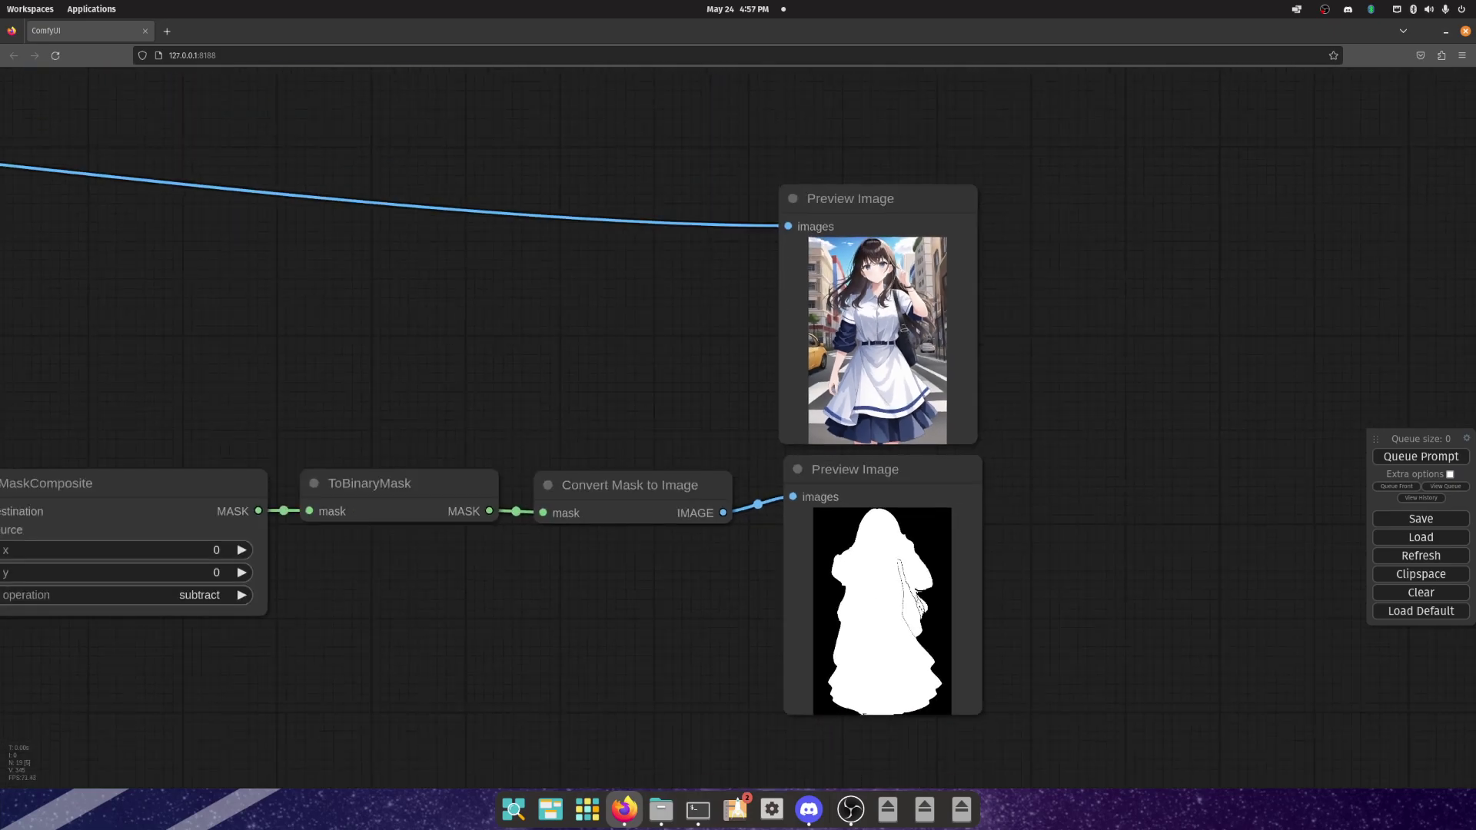
pyautogui.scroll(8, 858, 323)
pyautogui.scroll(-10, 858, 323)
pyautogui.scroll(4, 858, 323)
pyautogui.moveTo(804, 390)
pyautogui.mouseDown()
pyautogui.moveTo(808, 66)
pyautogui.moveTo(788, 59)
pyautogui.moveTo(811, 411)
pyautogui.mouseUp()
pyautogui.moveTo(231, 631); pyautogui.dragTo(1389, 661)
pyautogui.scroll(-2, 1153, 538)
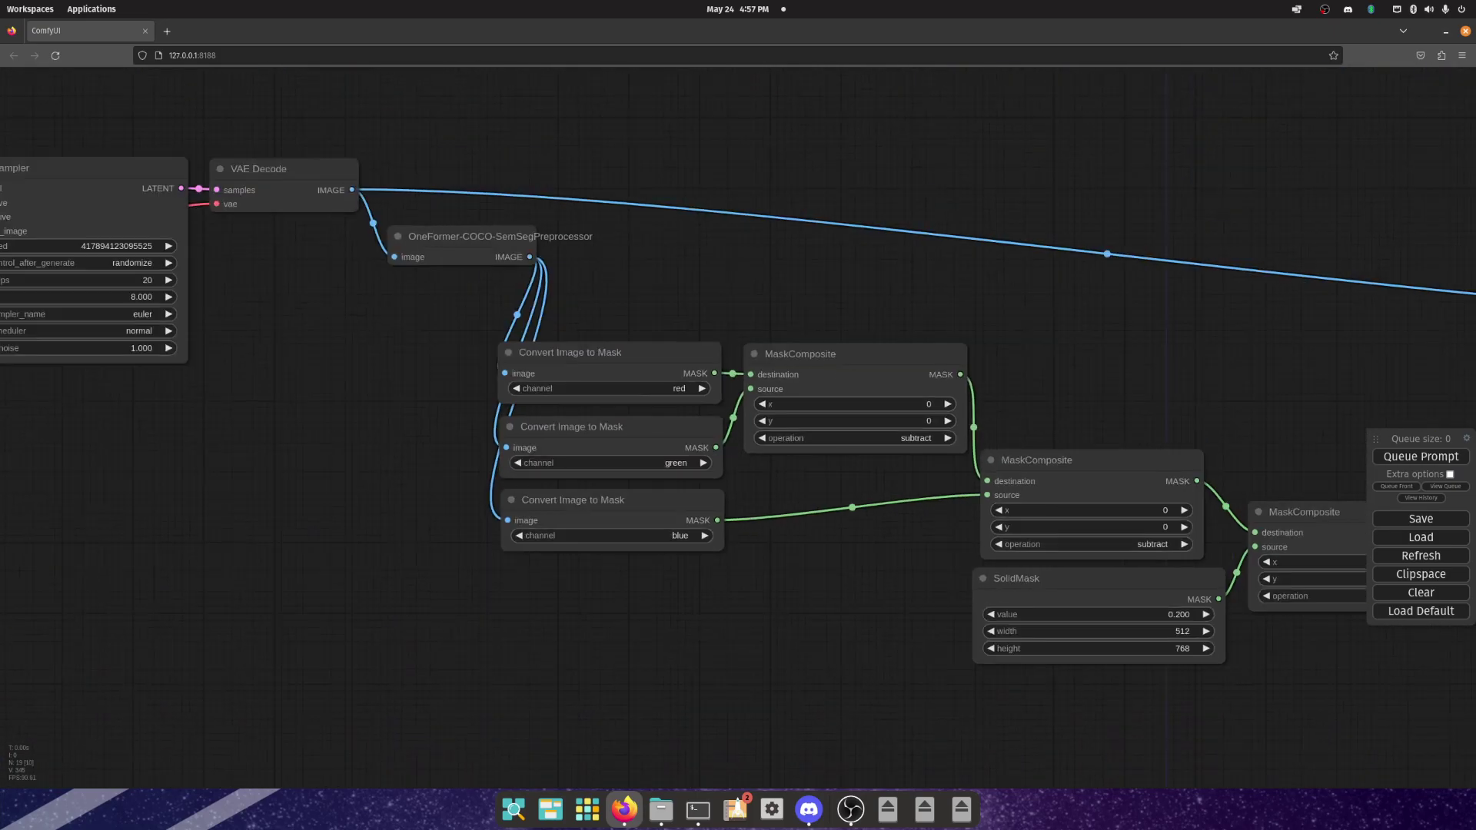
pyautogui.moveTo(438, 285); pyautogui.dragTo(584, 431)
pyautogui.click(600, 381)
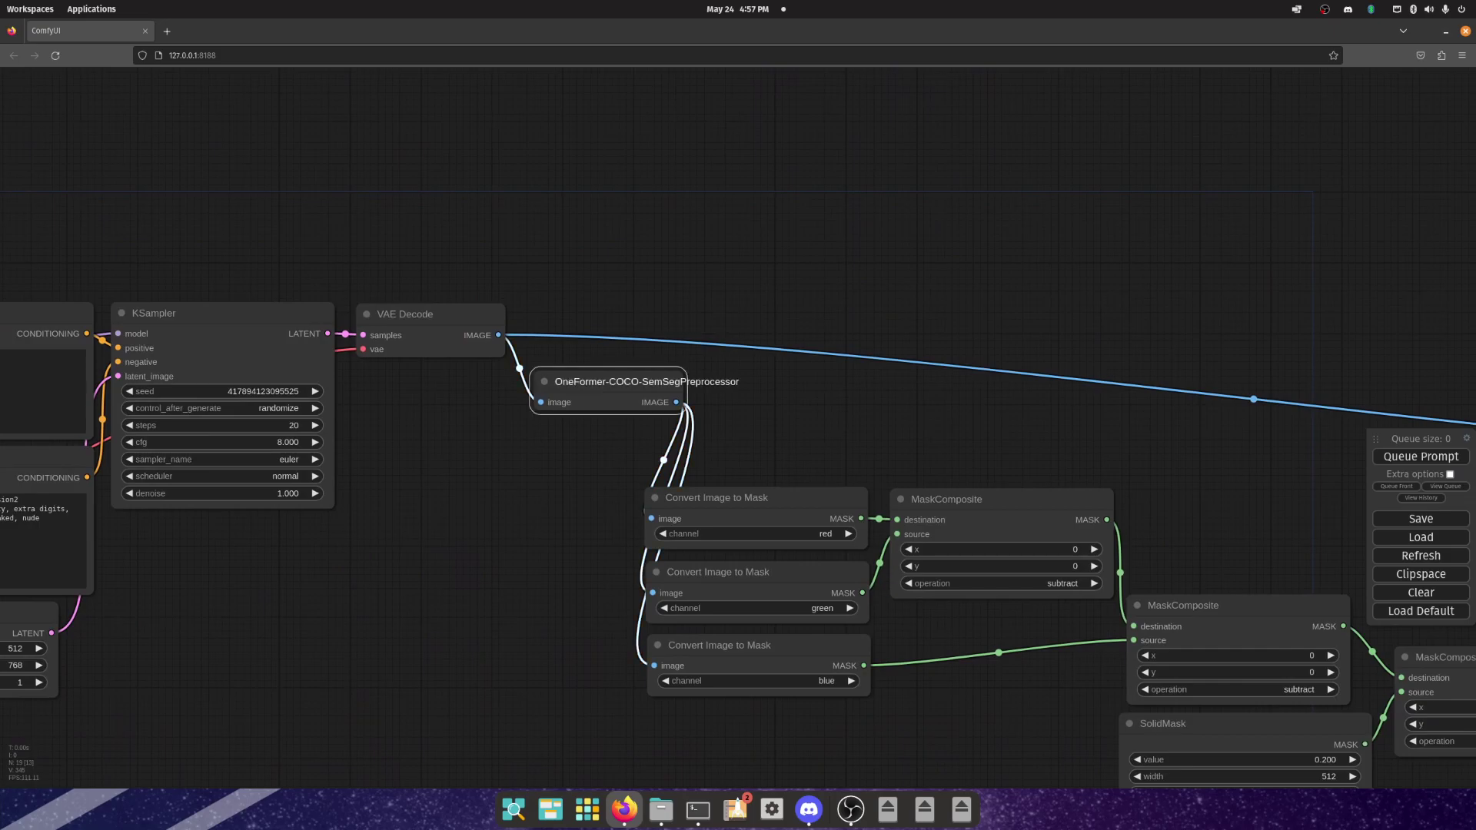
pyautogui.moveTo(431, 538); pyautogui.dragTo(779, 407)
pyautogui.moveTo(845, 676); pyautogui.dragTo(531, 650)
pyautogui.scroll(-4, 706, 303)
pyautogui.moveTo(706, 303); pyautogui.dragTo(1153, 562)
# Step: Remove the selected mask-subtraction nodes and shift the OneFormer node down slightly
pyautogui.rightClick(1023, 407)
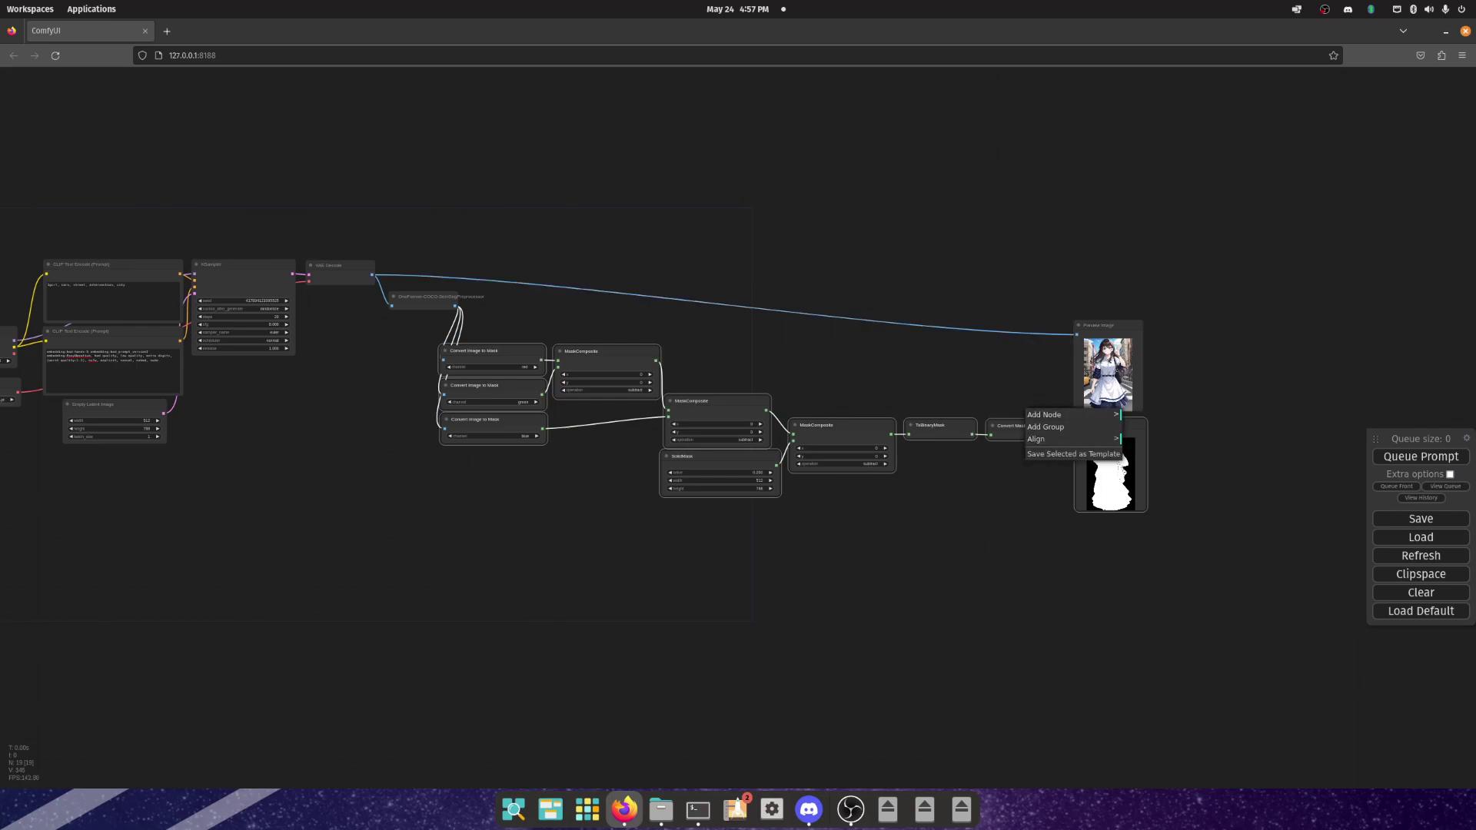
pyautogui.rightClick(1116, 457)
pyautogui.click(1131, 679)
pyautogui.moveTo(585, 343); pyautogui.dragTo(754, 409)
pyautogui.scroll(2, 684, 343)
pyautogui.moveTo(707, 358); pyautogui.dragTo(705, 411)
# Step: Add a Preview Image node fed by the VAE Decode image output
pyautogui.rightClick(704, 301)
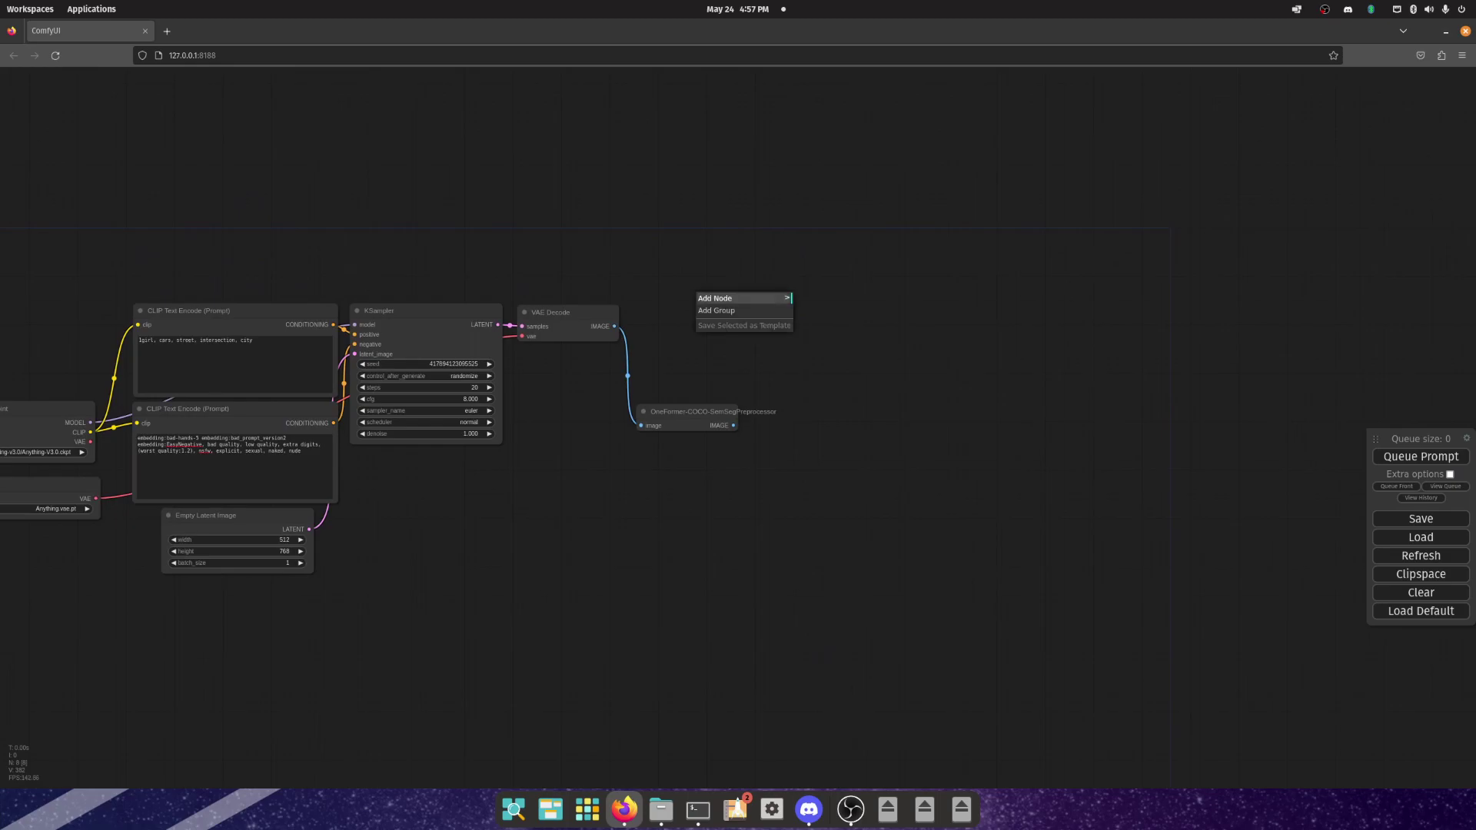
pyautogui.click(715, 298)
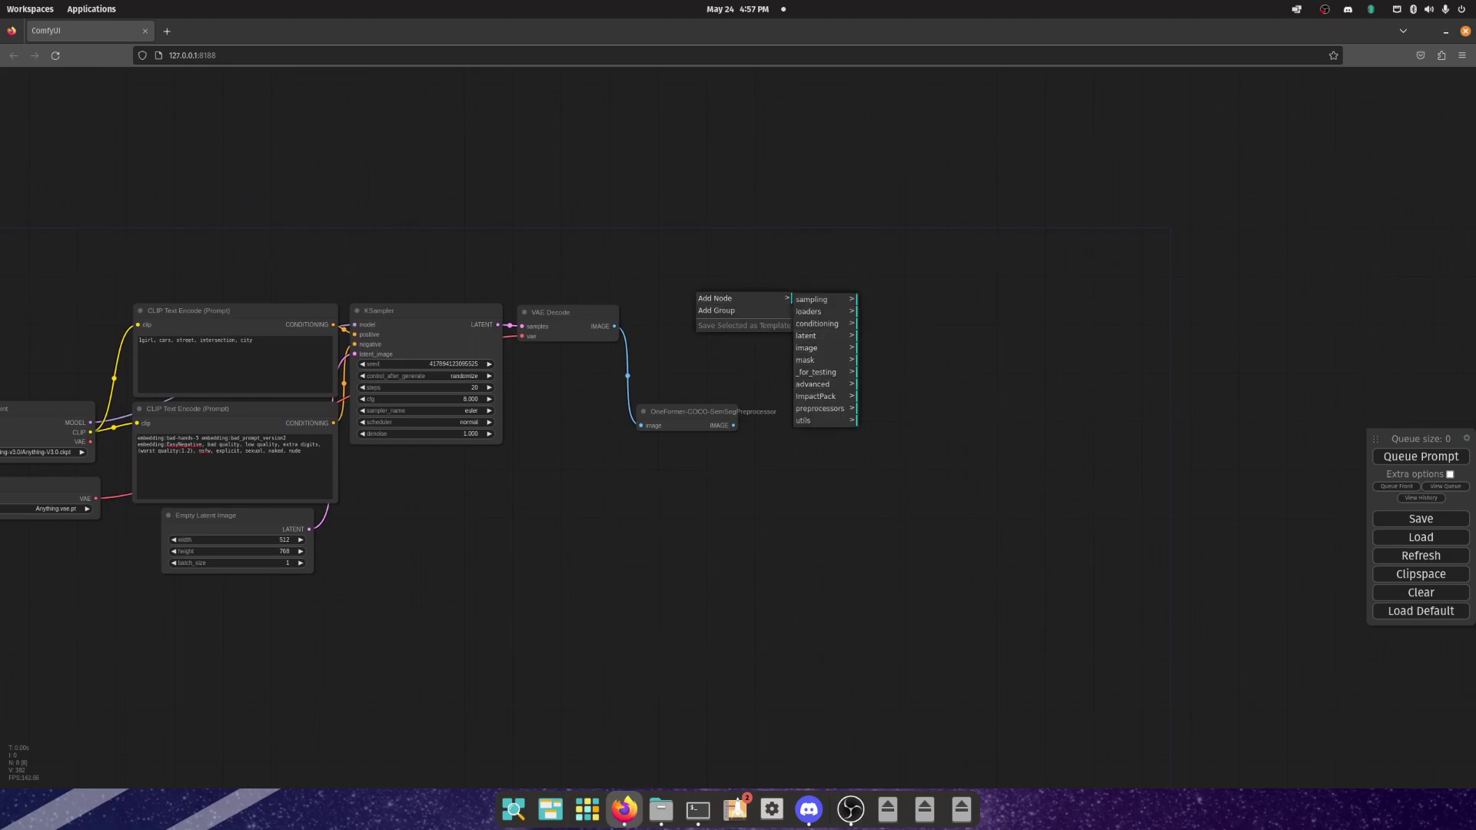
pyautogui.click(807, 347)
pyautogui.click(886, 336)
pyautogui.moveTo(614, 326); pyautogui.dragTo(845, 445)
# Step: Clone the Preview Image and connect the OneFormer output to the copy
pyautogui.rightClick(711, 291)
pyautogui.click(768, 445)
pyautogui.moveTo(733, 425); pyautogui.dragTo(807, 458)
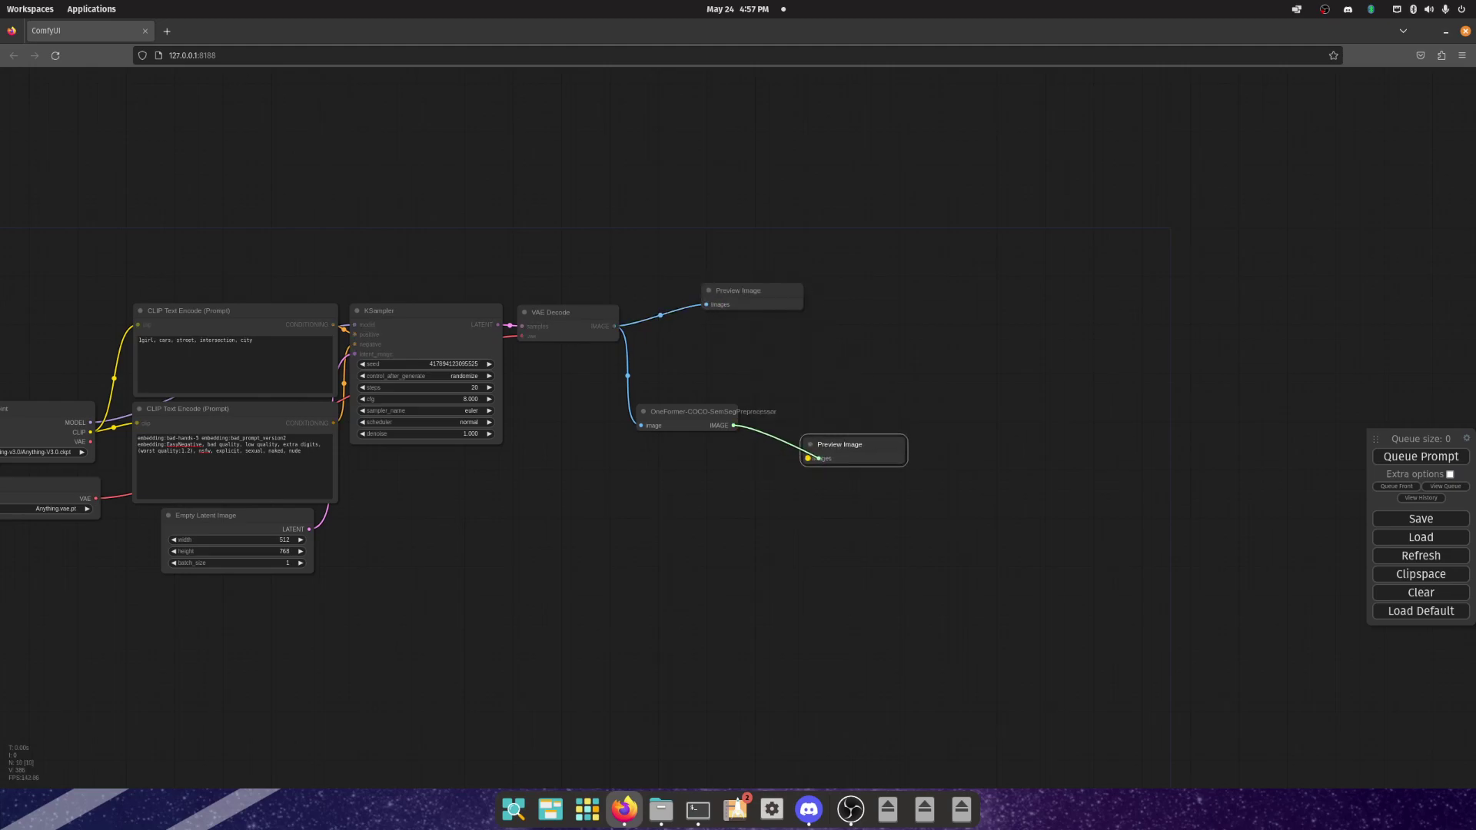
pyautogui.scroll(5, 742, 442)
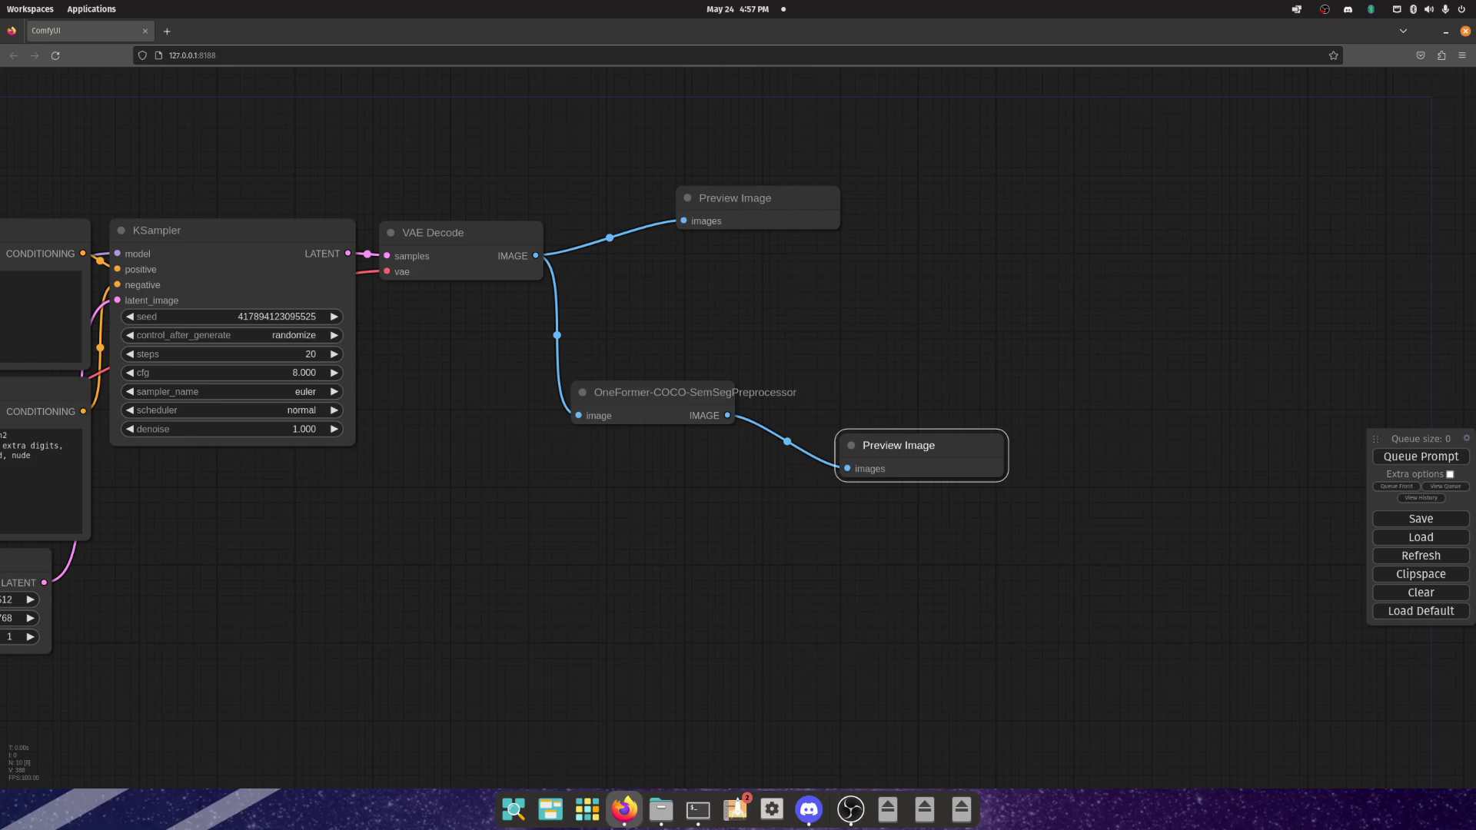
# Step: Queue the simplified workflow and pan to the new image and colour-coded segmentation previews
pyautogui.click(1421, 456)
pyautogui.moveTo(692, 576); pyautogui.dragTo(1249, 623)
pyautogui.click(481, 363)
pyautogui.moveTo(846, 577); pyautogui.dragTo(492, 544)
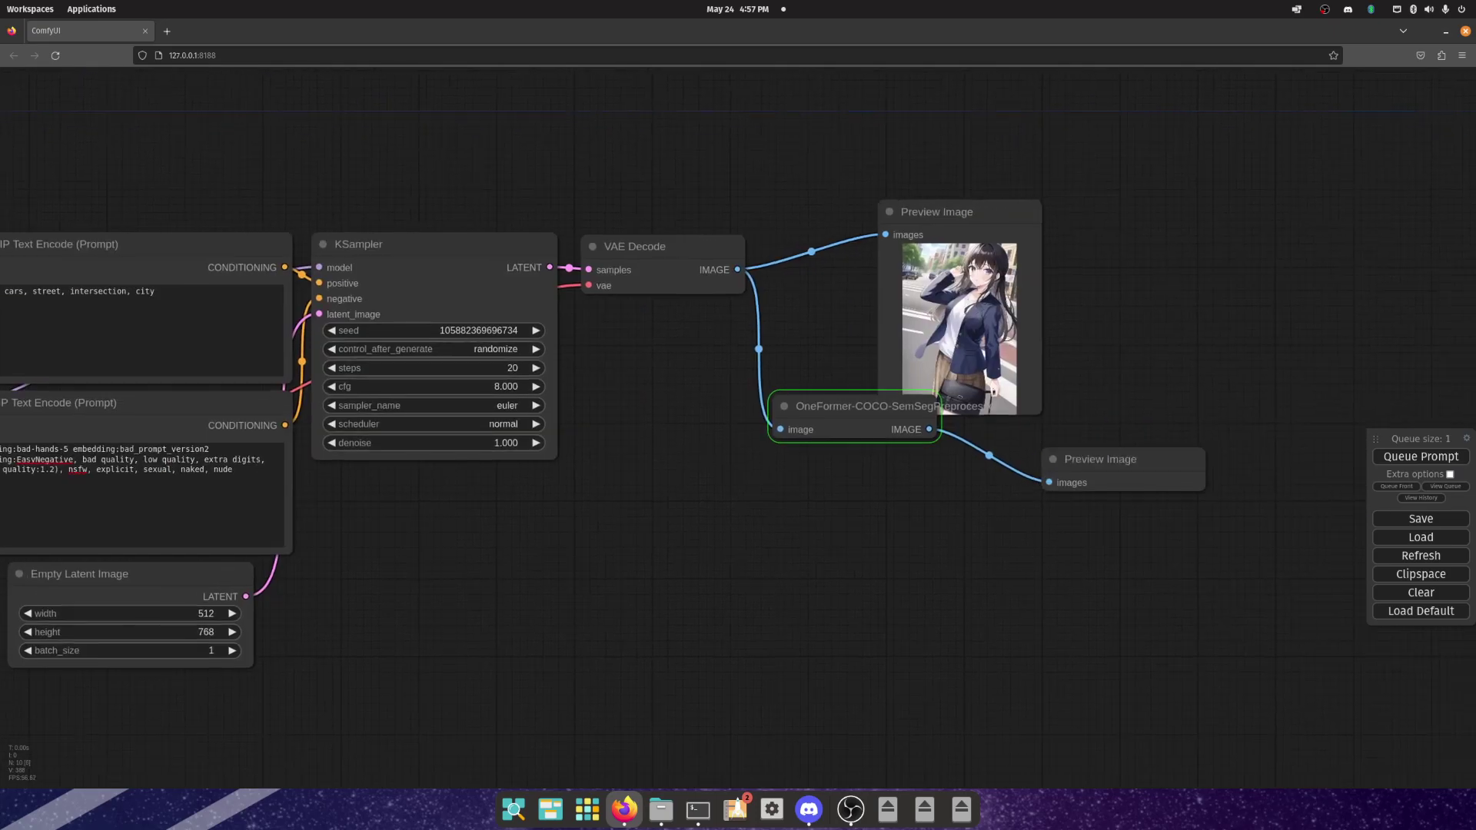
pyautogui.moveTo(846, 405); pyautogui.dragTo(817, 438)
pyautogui.moveTo(769, 538); pyautogui.dragTo(1093, 595)
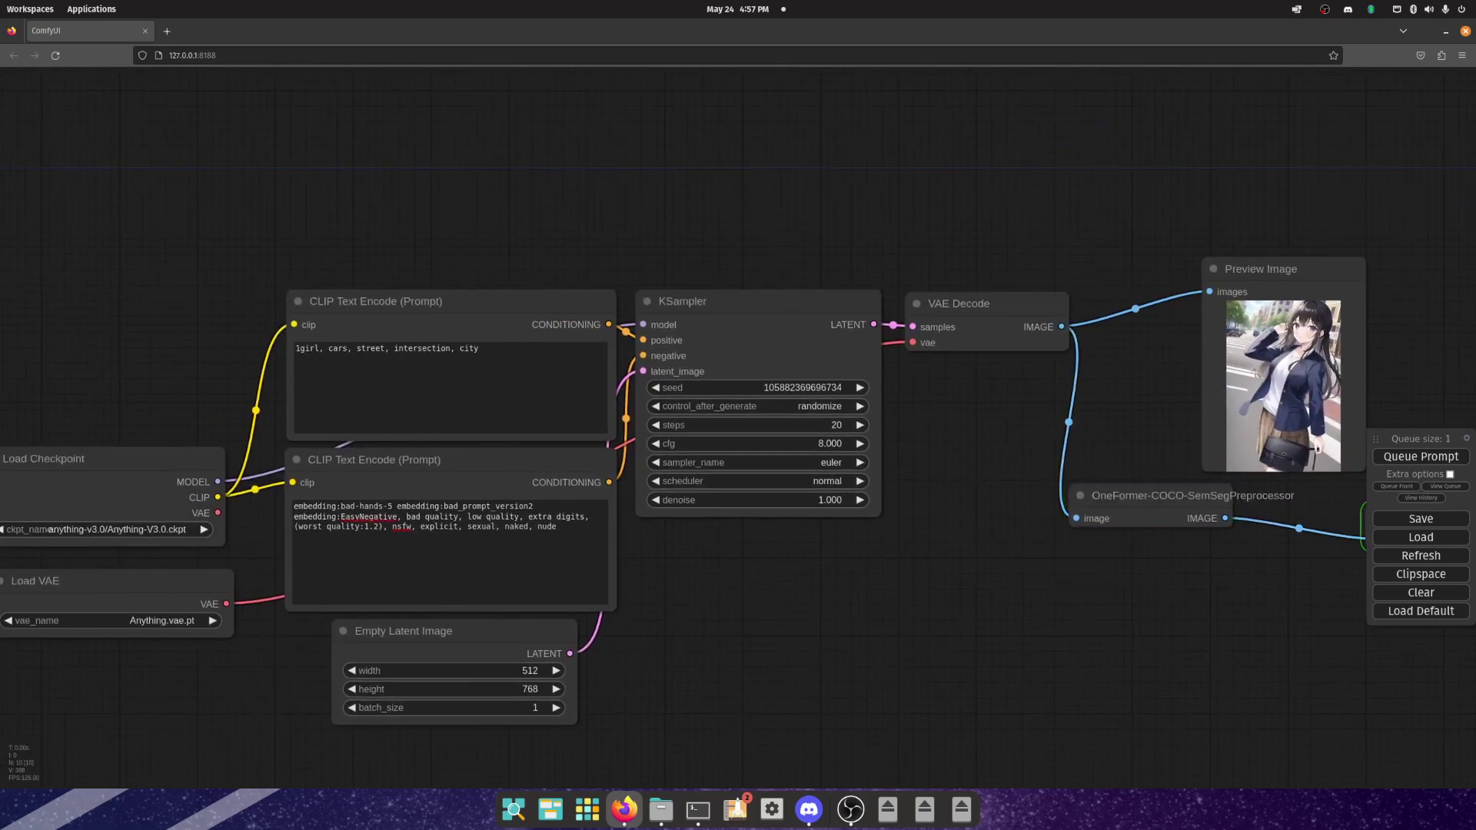
pyautogui.moveTo(768, 577); pyautogui.dragTo(841, 607)
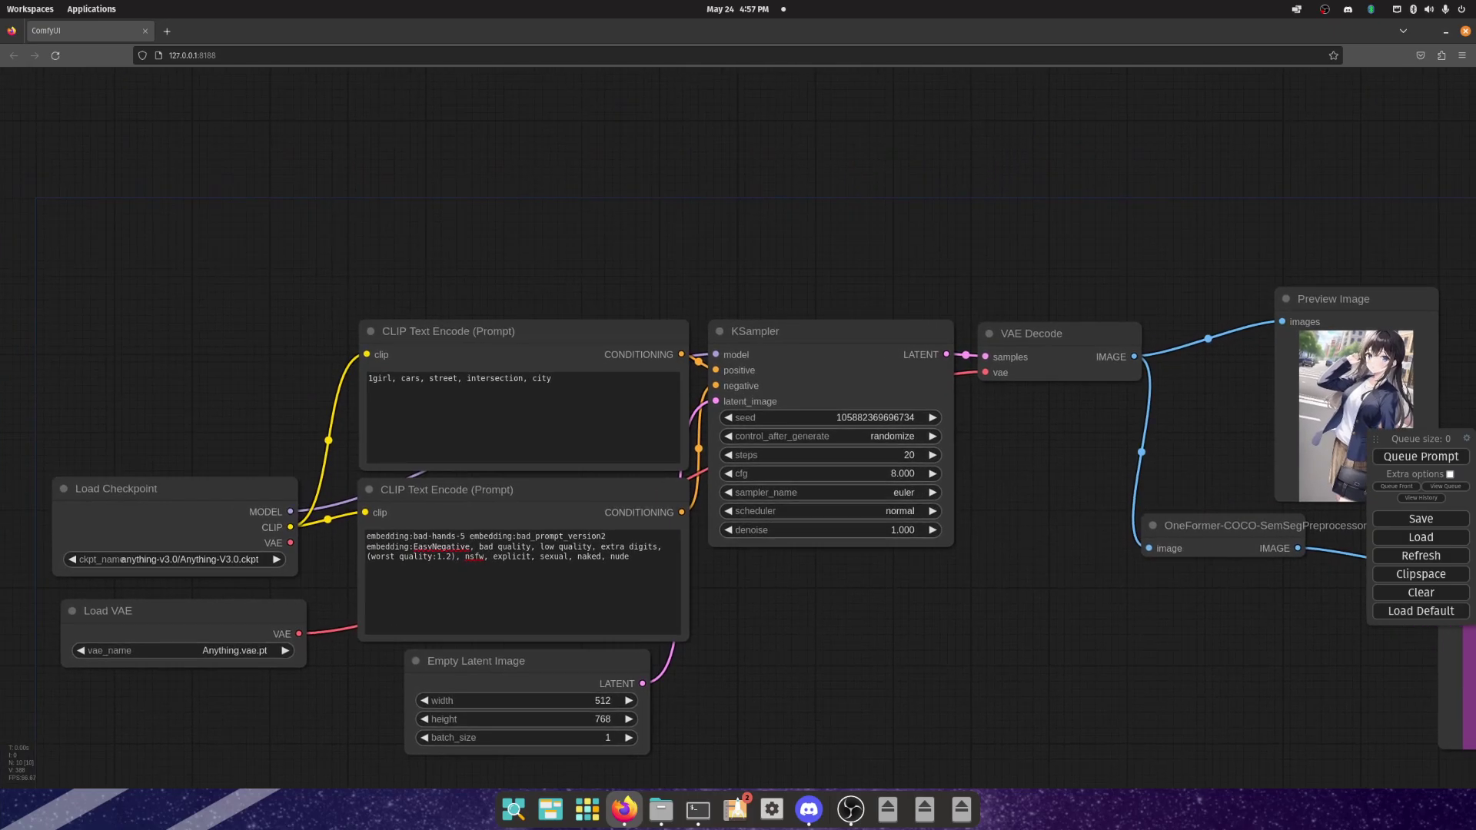
pyautogui.moveTo(769, 577); pyautogui.dragTo(336, 562)
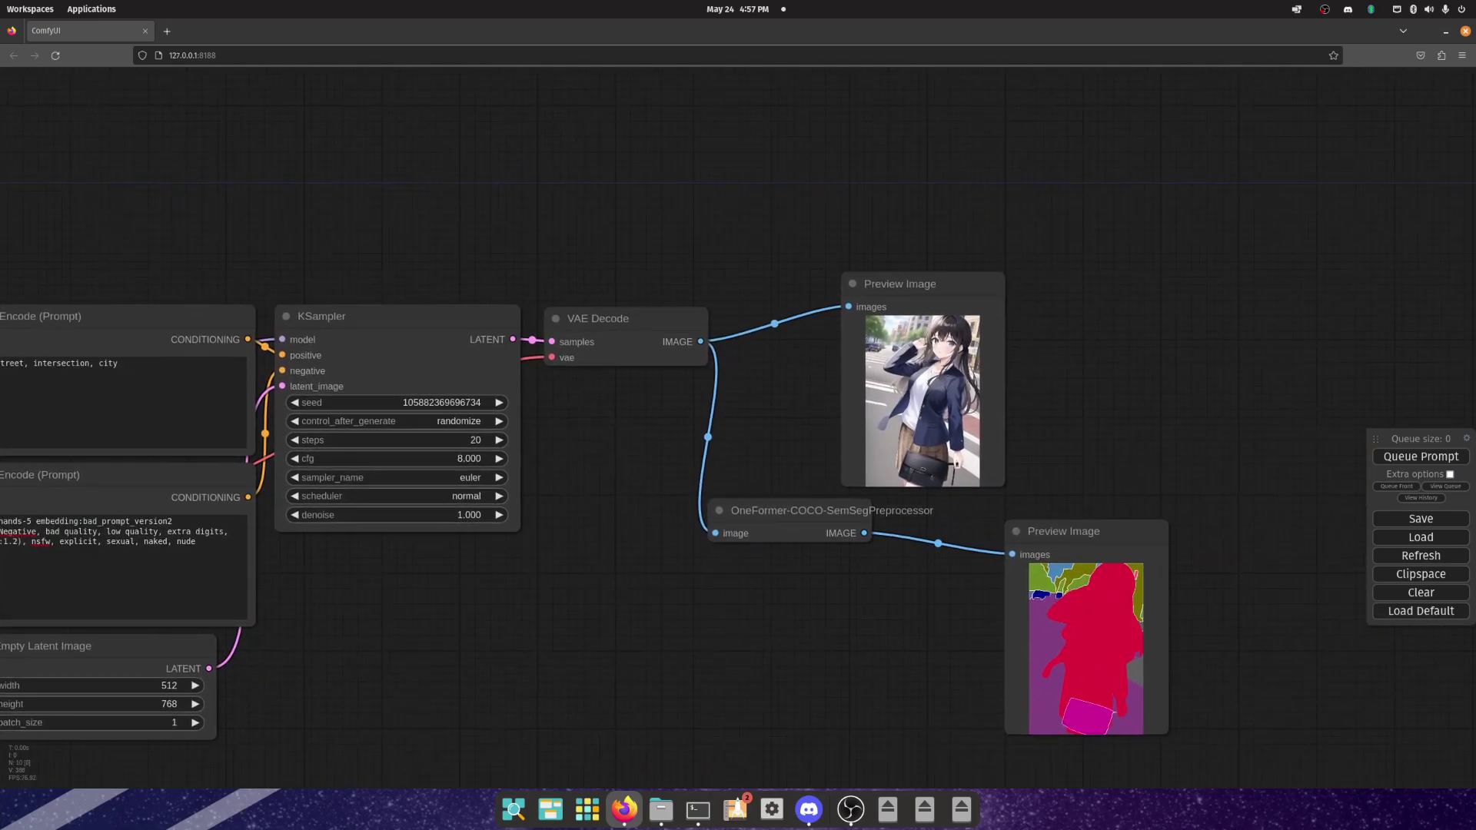
pyautogui.scroll(20, 879, 347)
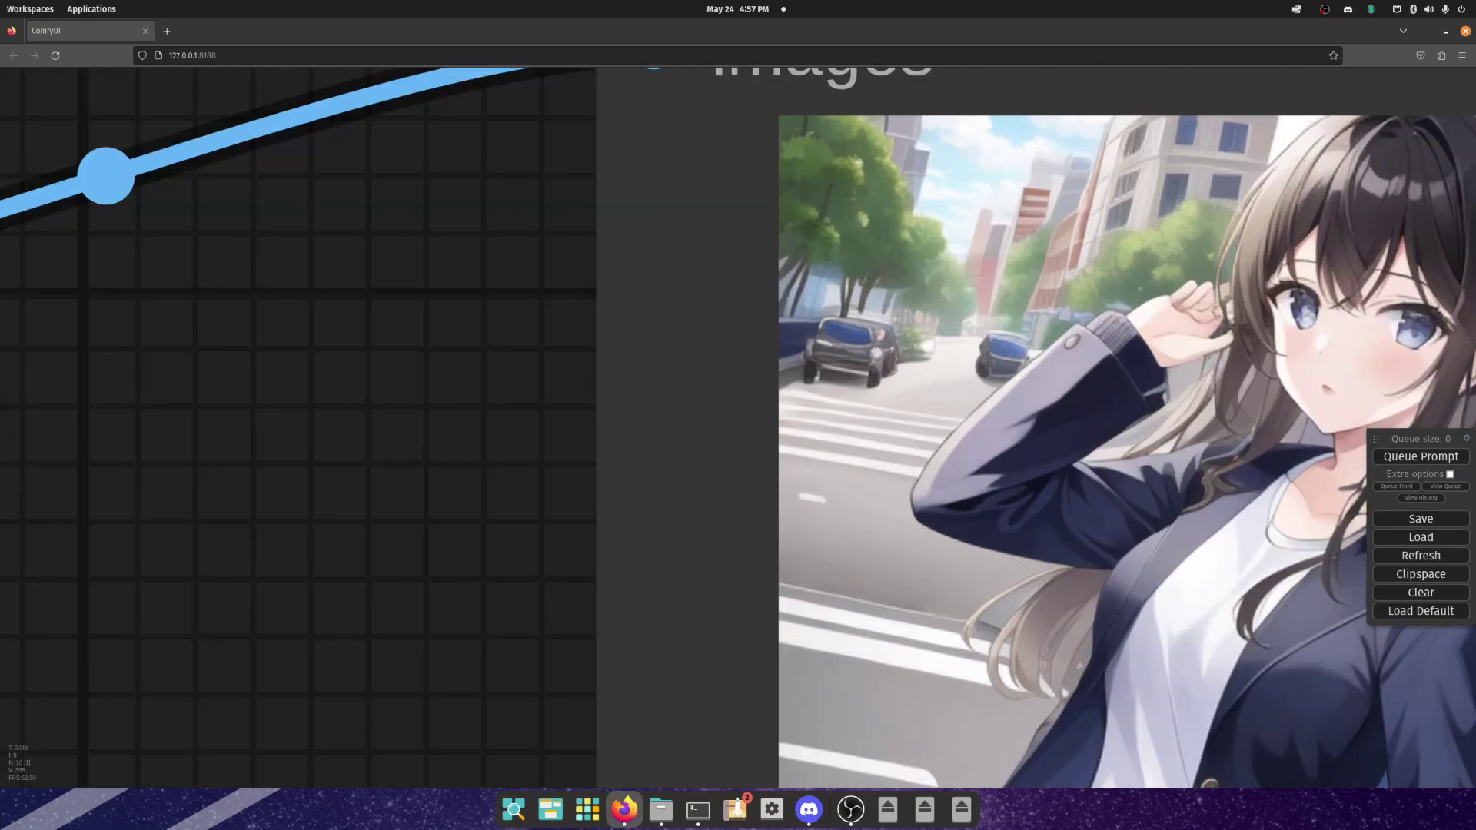
pyautogui.scroll(-5, 857, 273)
pyautogui.moveTo(857, 272); pyautogui.dragTo(648, 232)
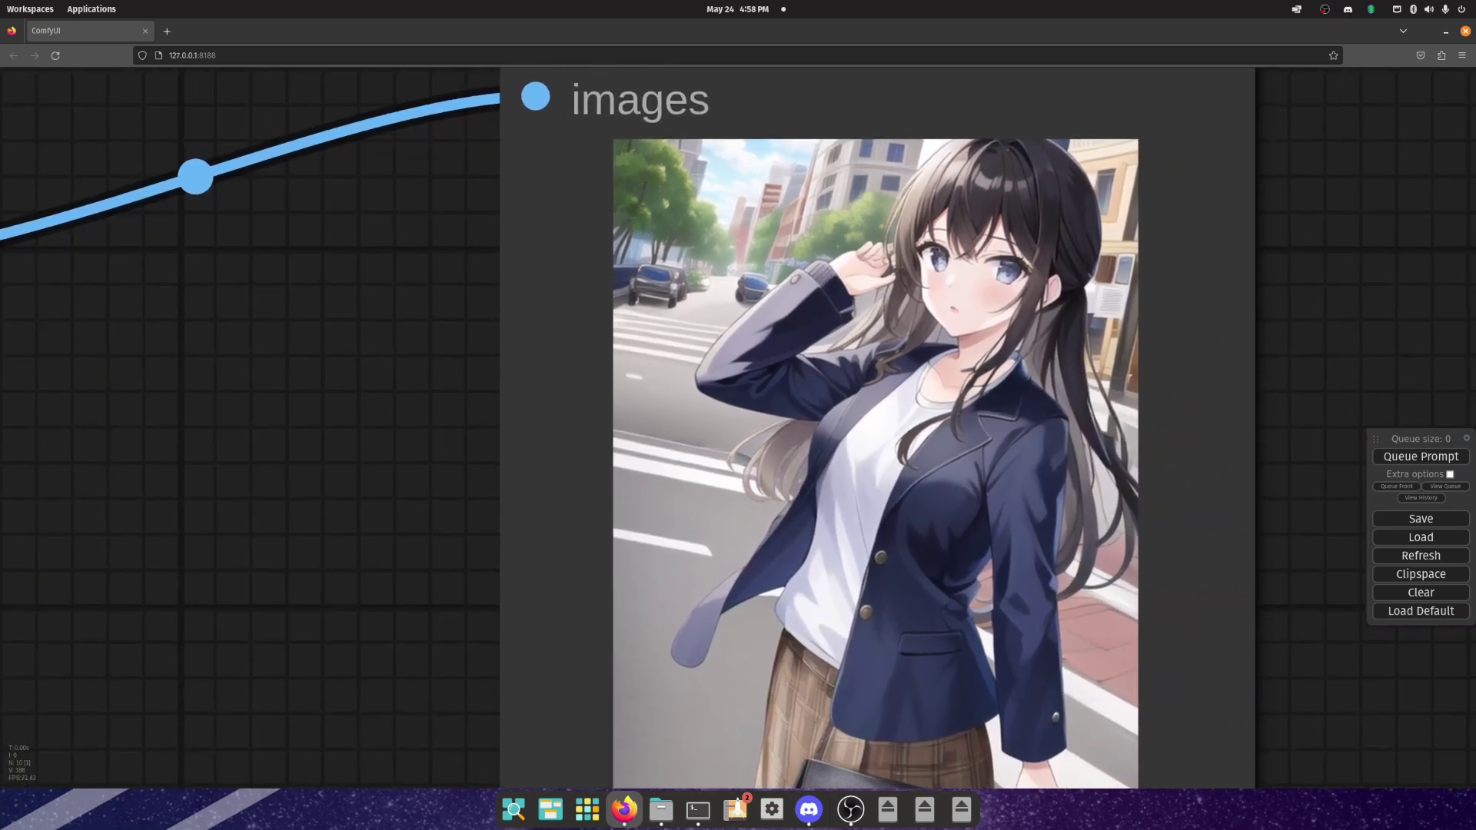
pyautogui.moveTo(846, 538); pyautogui.dragTo(803, 182)
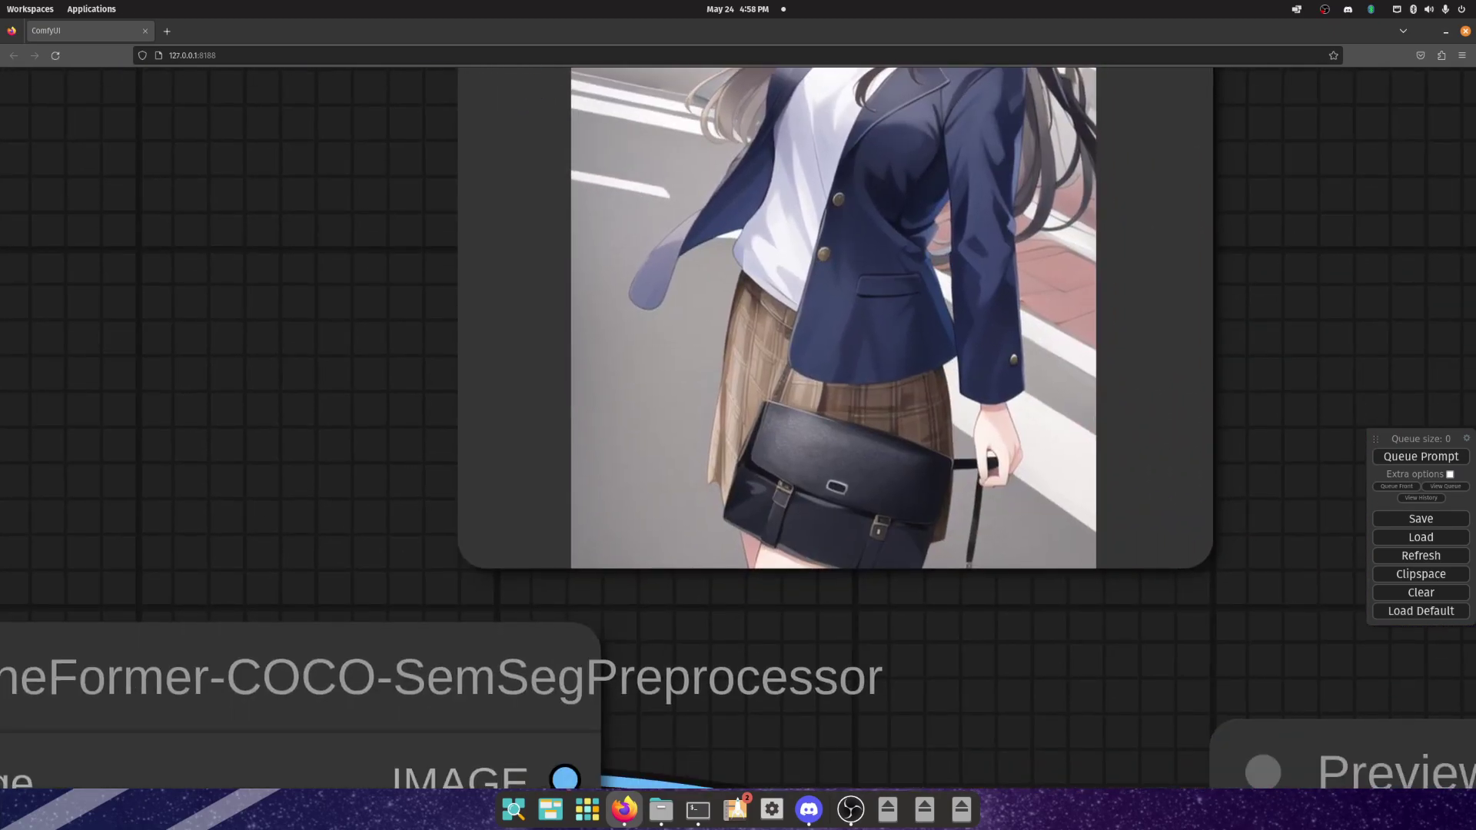
pyautogui.moveTo(999, 692); pyautogui.dragTo(462, 100)
pyautogui.moveTo(845, 615); pyautogui.dragTo(480, 219)
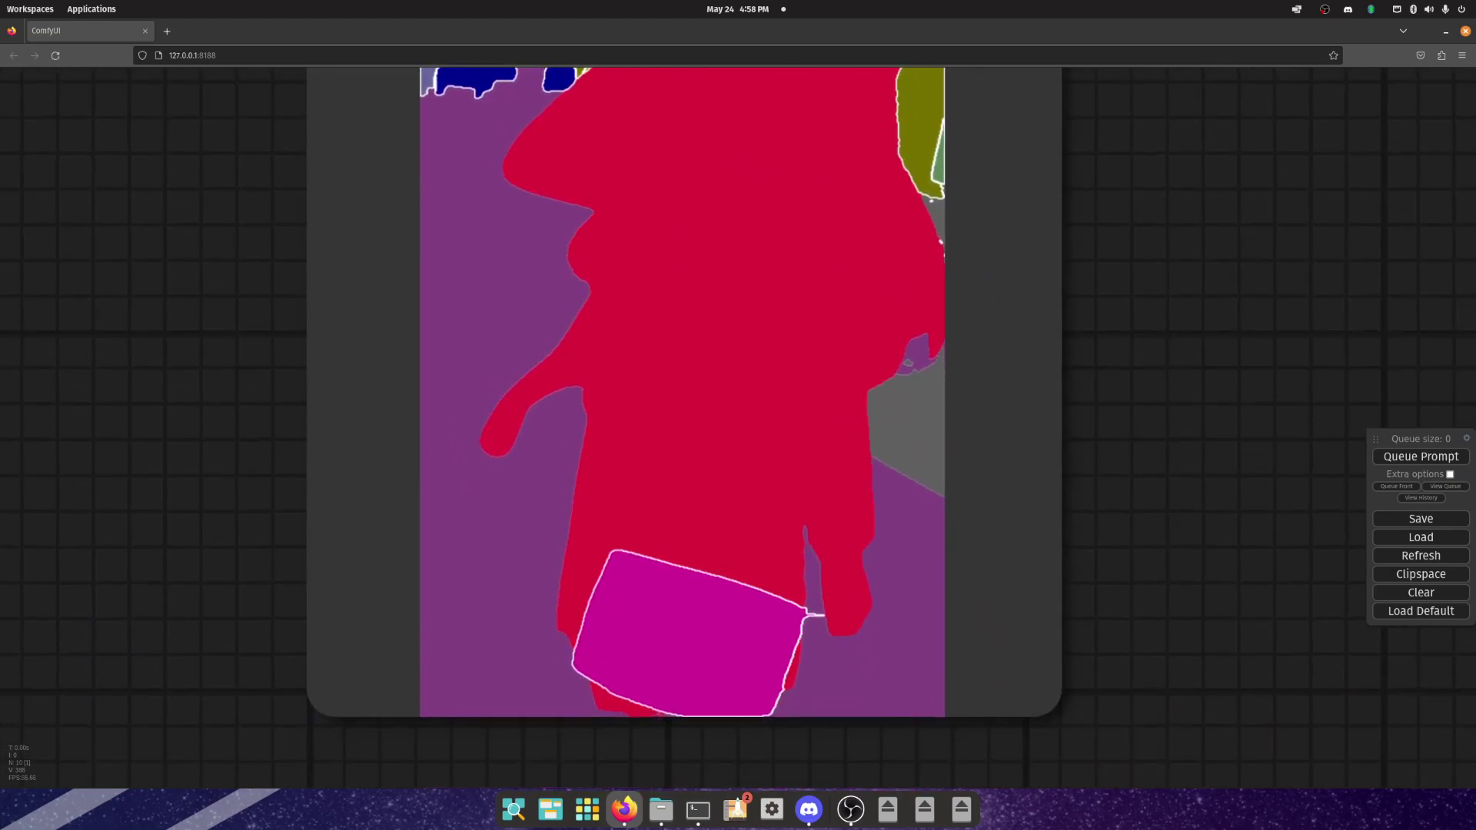
pyautogui.scroll(-4, 519, 461)
pyautogui.scroll(1, 519, 461)
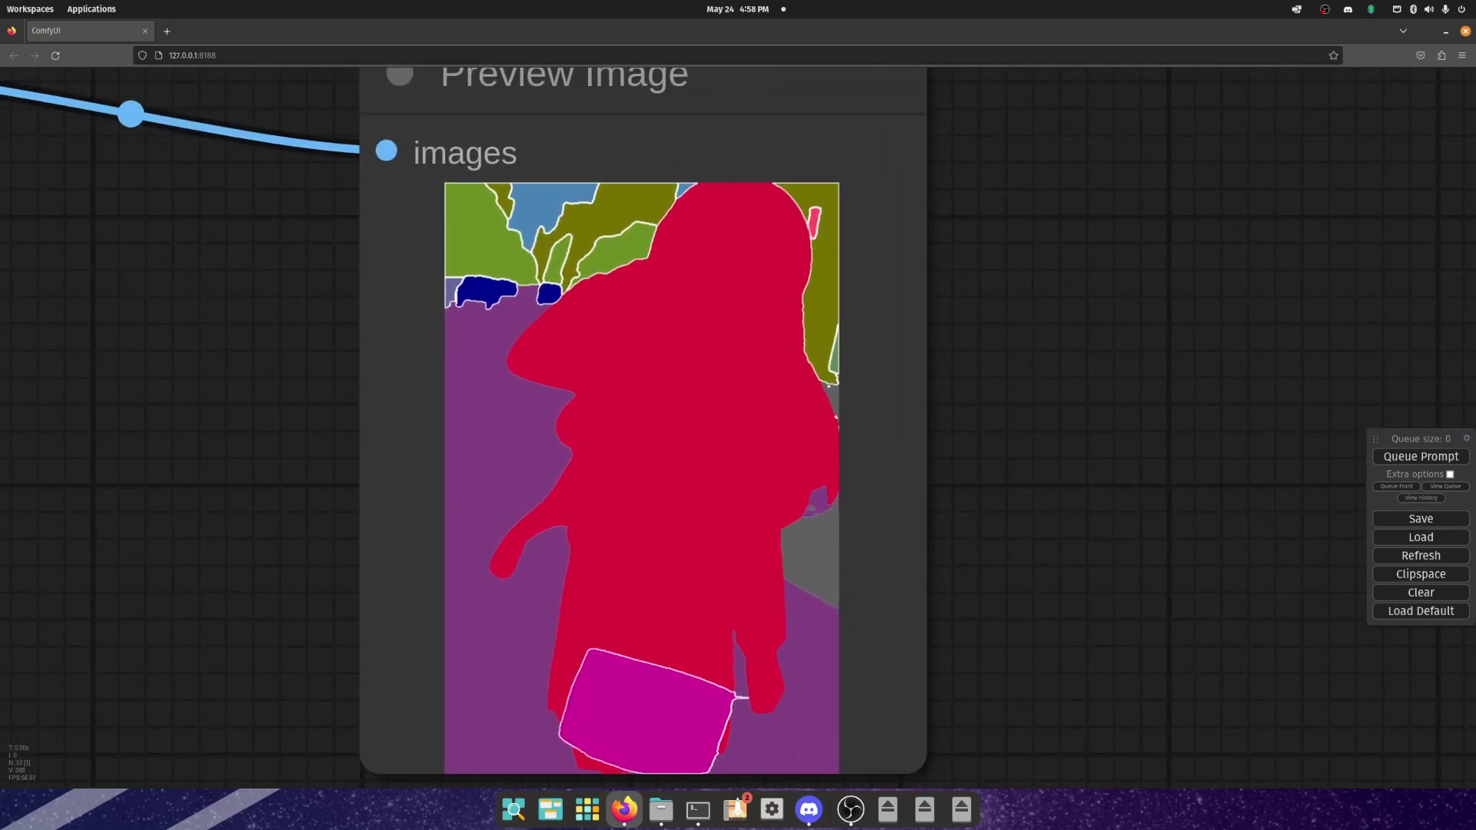
pyautogui.scroll(-10, 899, 692)
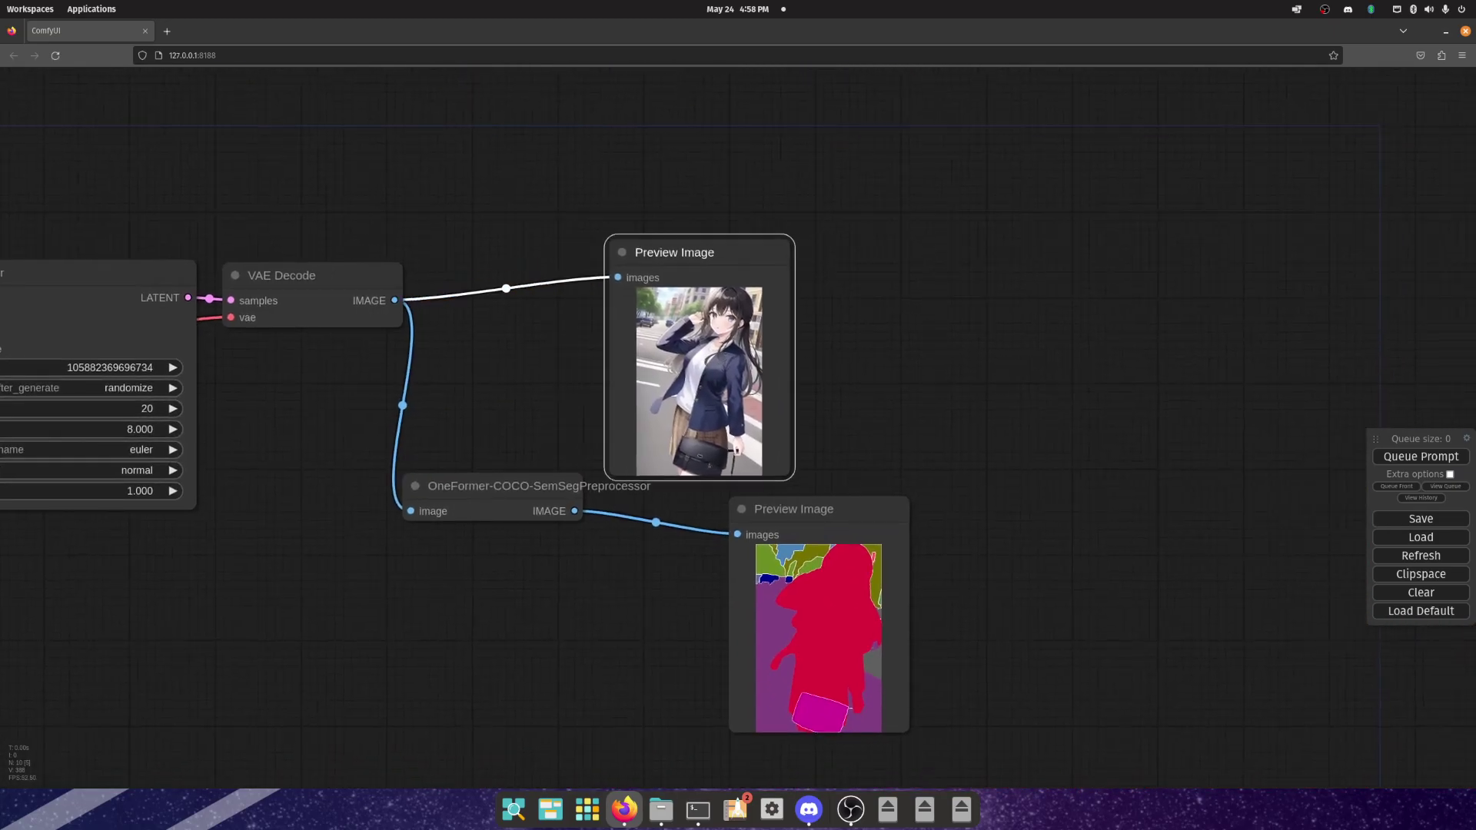
pyautogui.moveTo(674, 252); pyautogui.dragTo(989, 492)
pyautogui.moveTo(989, 369); pyautogui.dragTo(943, 332)
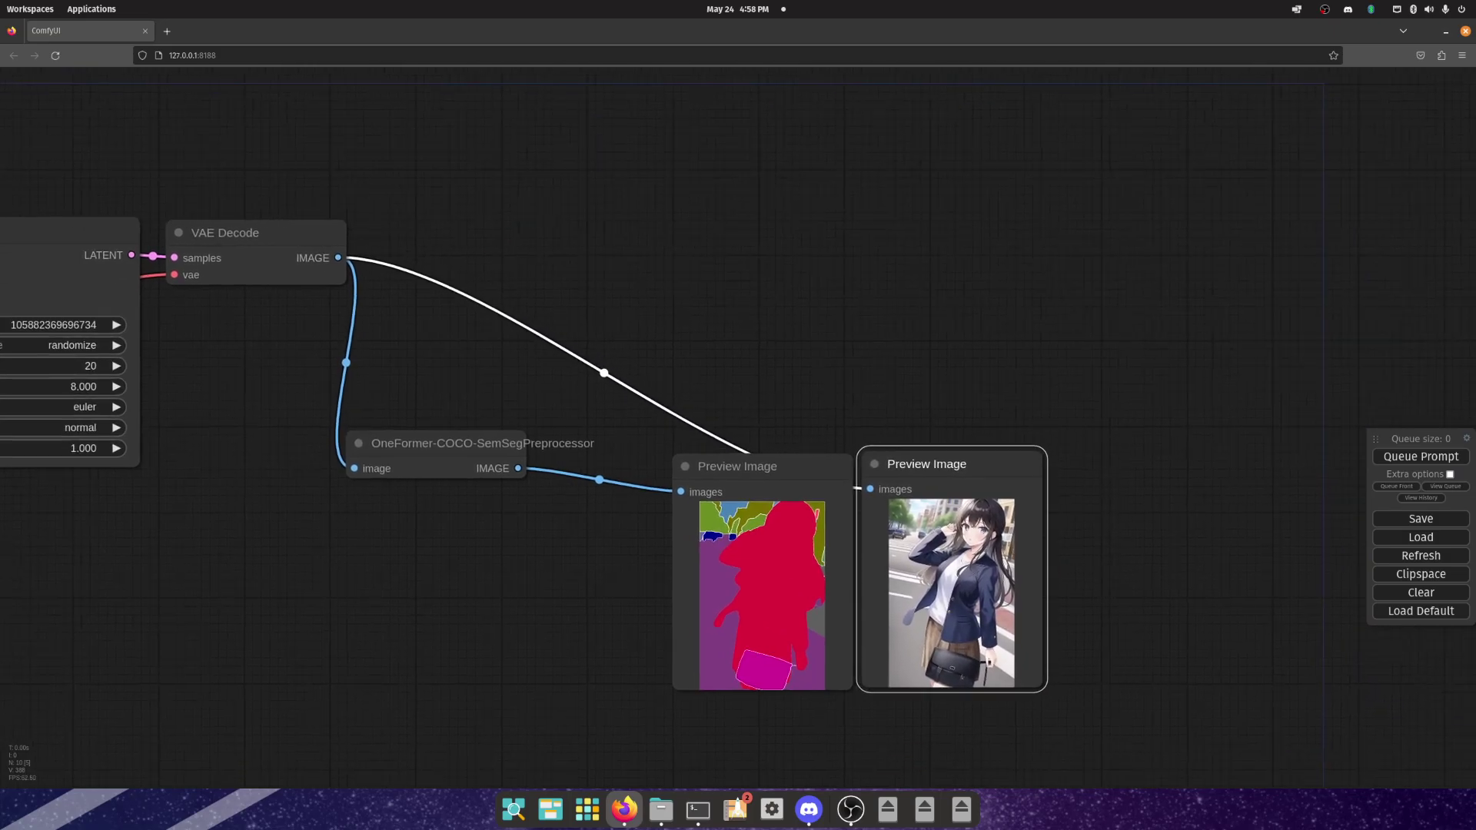
pyautogui.scroll(5, 1225, 632)
pyautogui.moveTo(1225, 632); pyautogui.dragTo(1248, 588)
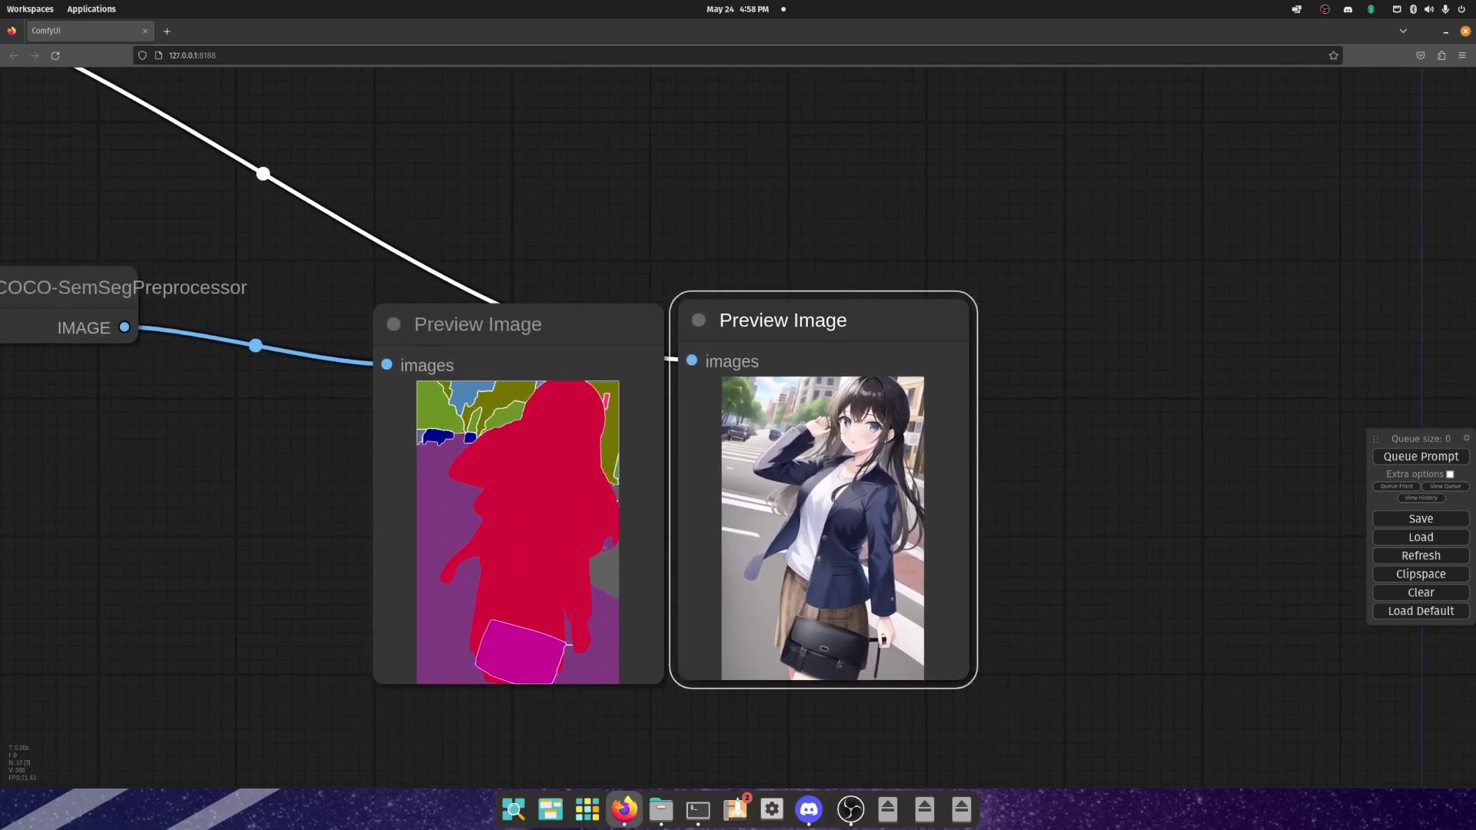
pyautogui.scroll(10, 727, 455)
pyautogui.scroll(-6, 876, 406)
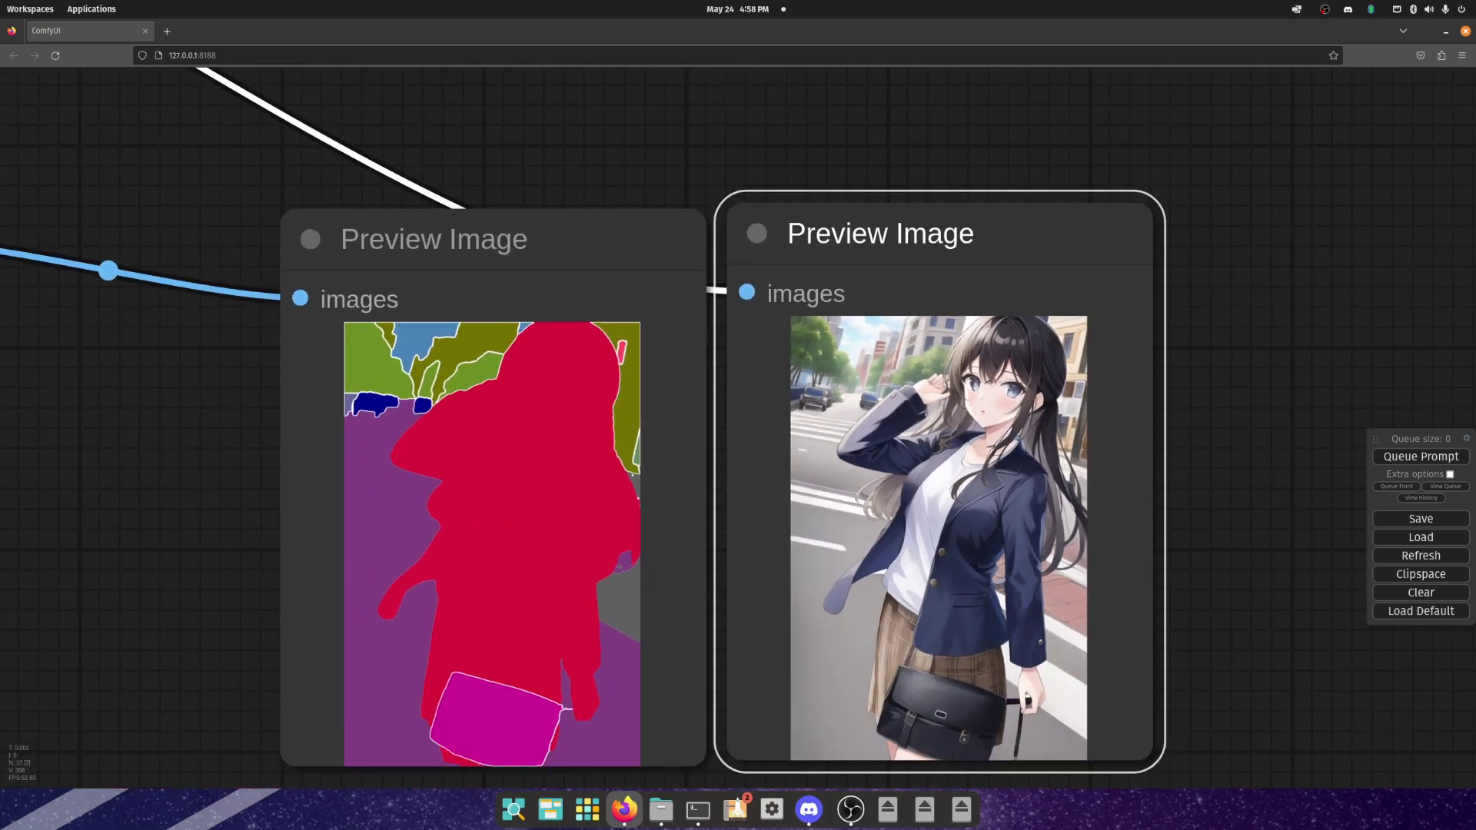
pyautogui.moveTo(168, 478); pyautogui.dragTo(389, 479)
pyautogui.scroll(-3, 659, 529)
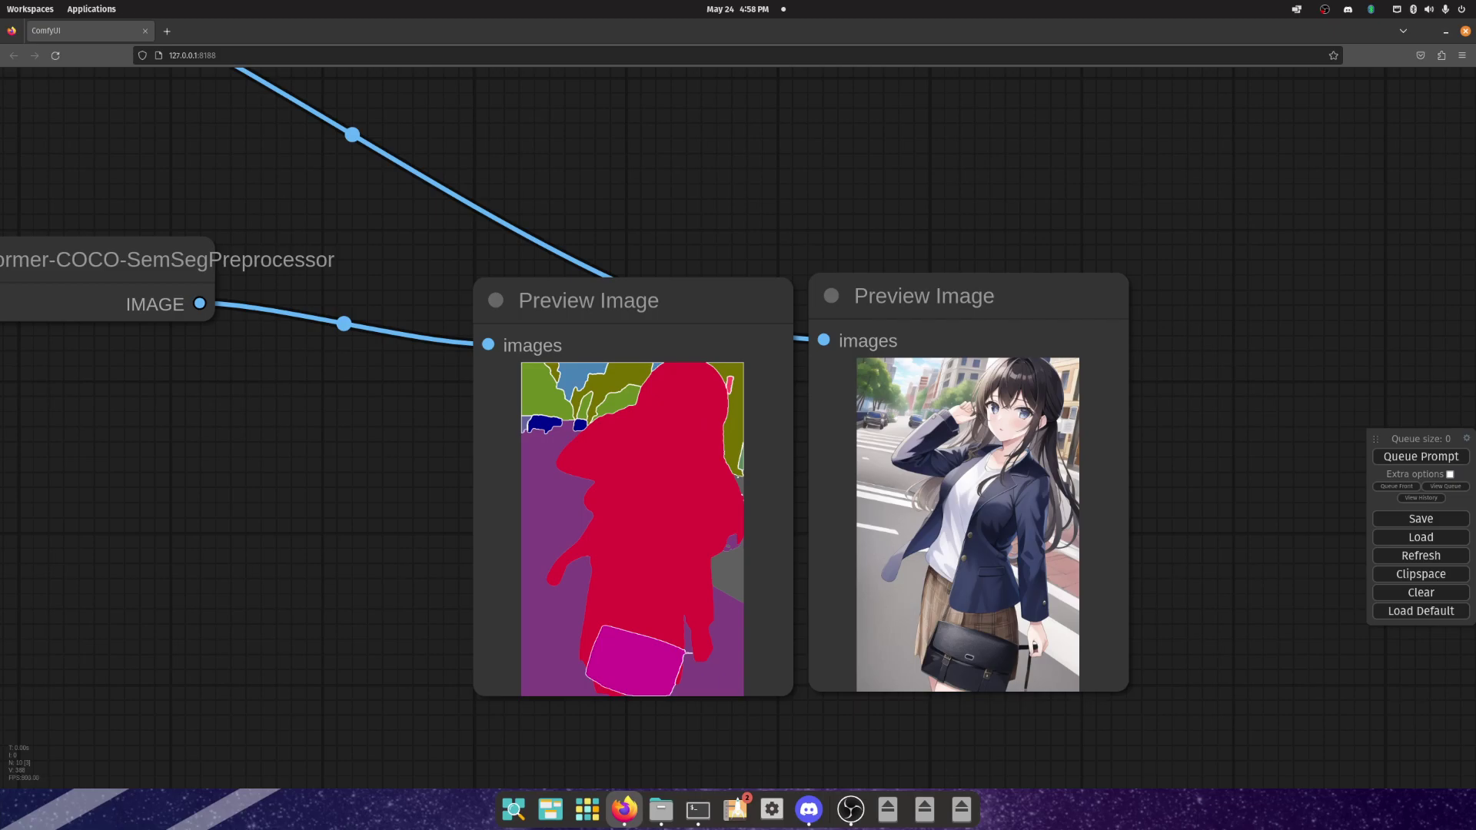
pyautogui.scroll(7, 599, 389)
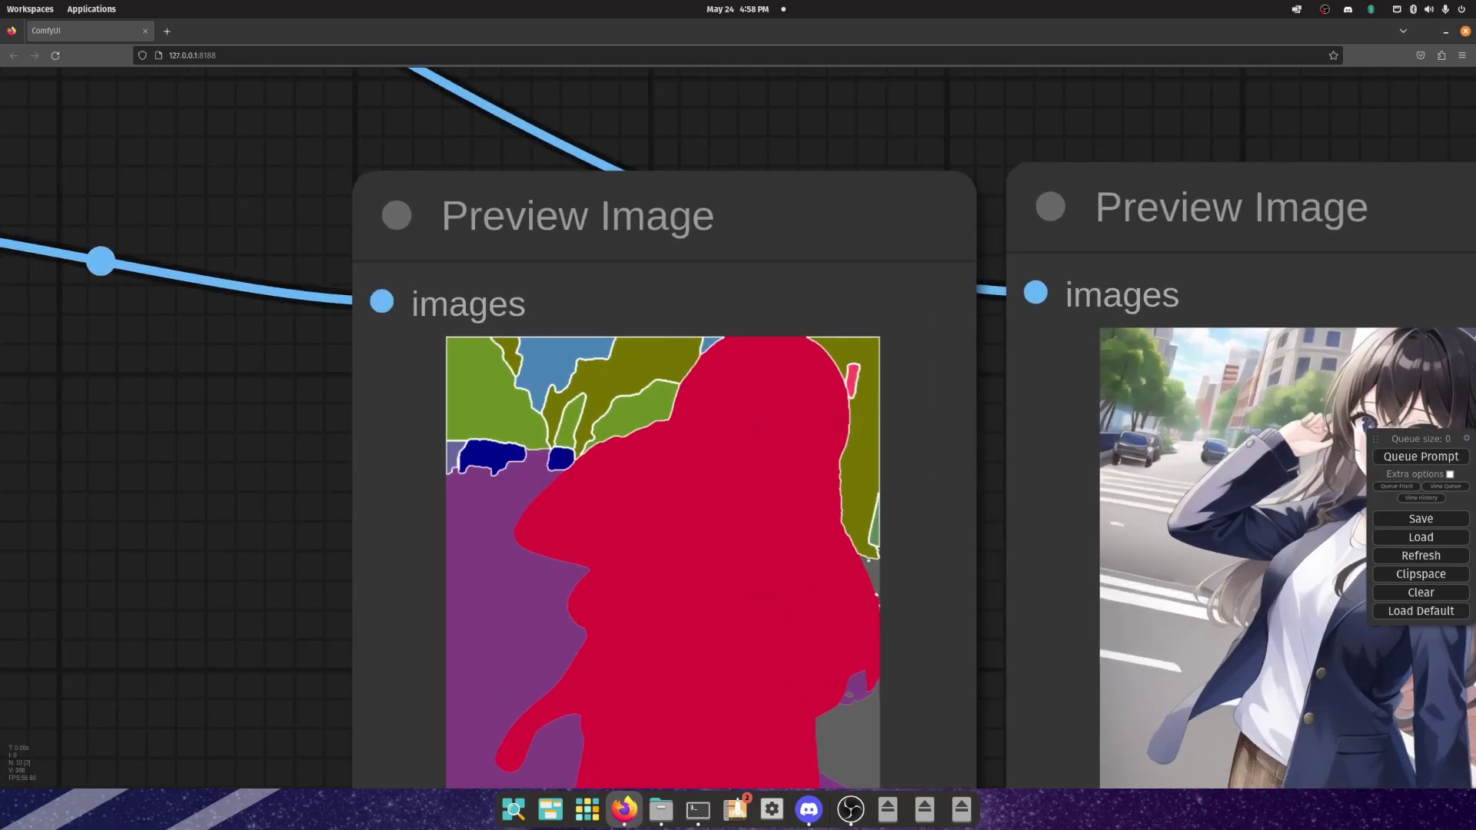
pyautogui.scroll(-5, 613, 365)
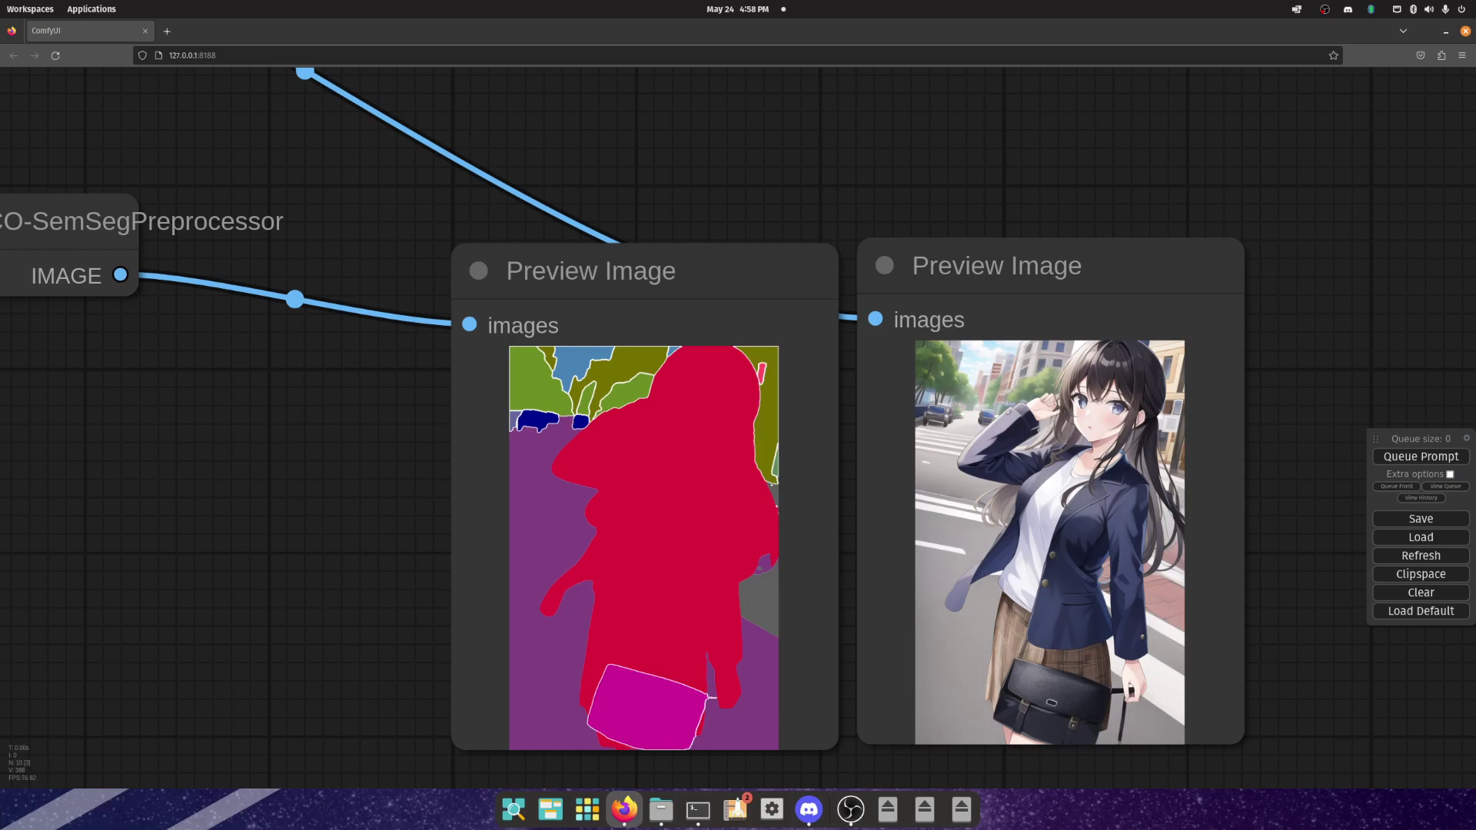
pyautogui.scroll(-9, 956, 456)
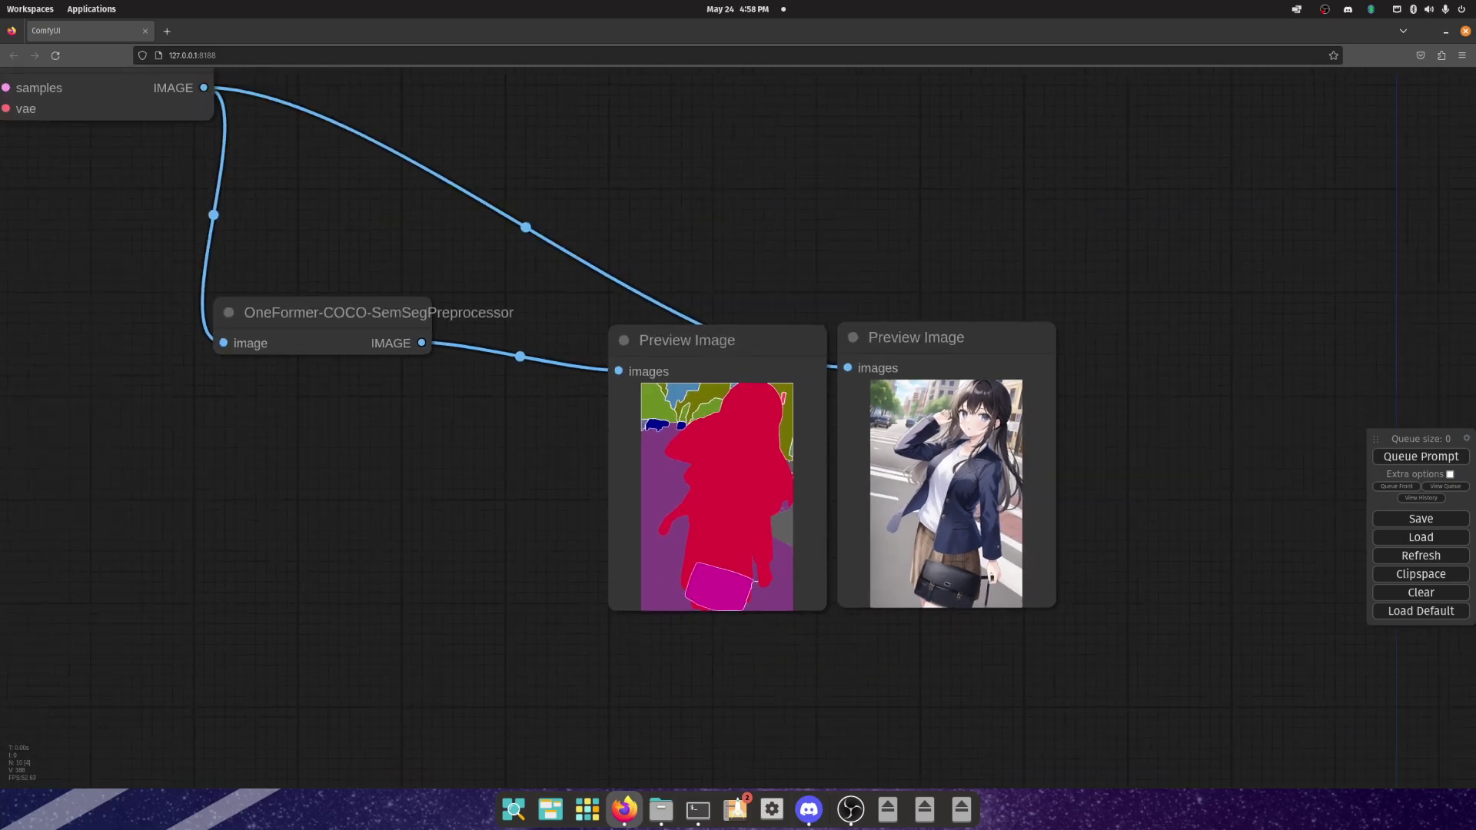
# Step: Queue a new run with Ctrl+Enter to generate a fresh street image and segmentation map
pyautogui.hotkey('ctrl', 'Return')
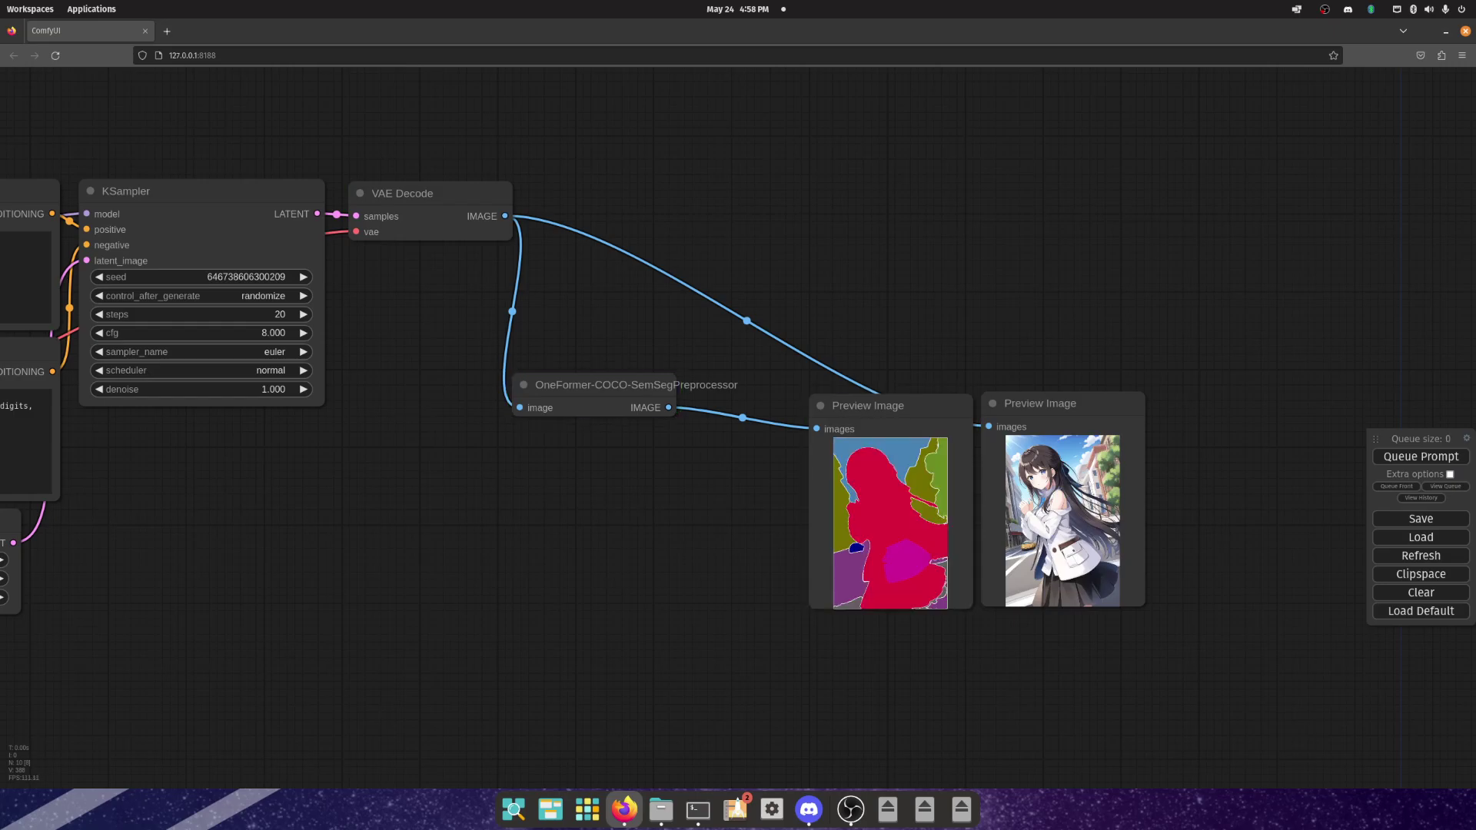
pyautogui.scroll(6, 870, 515)
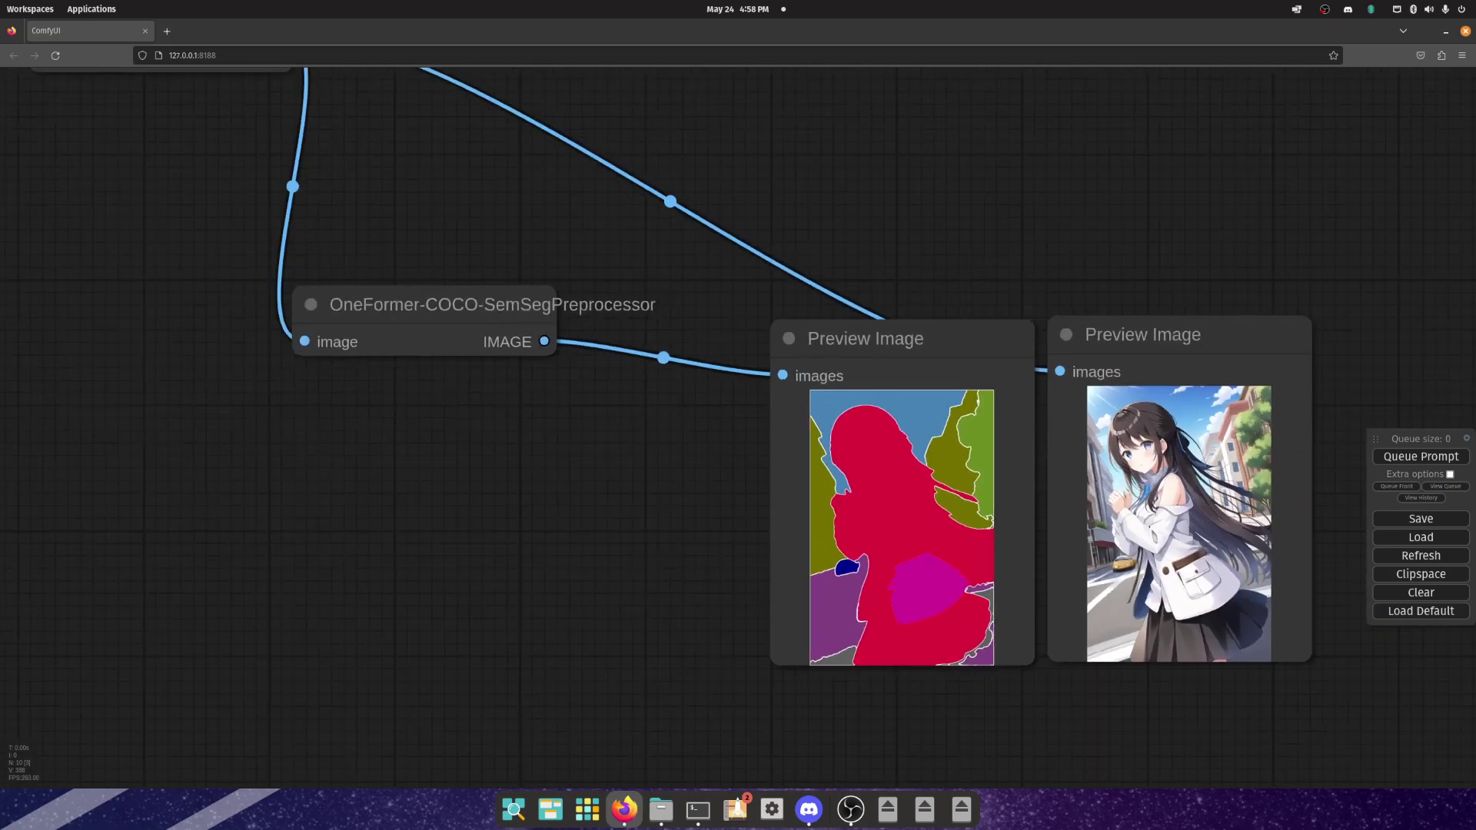
pyautogui.scroll(-3, 338, 389)
pyautogui.scroll(1, 884, 484)
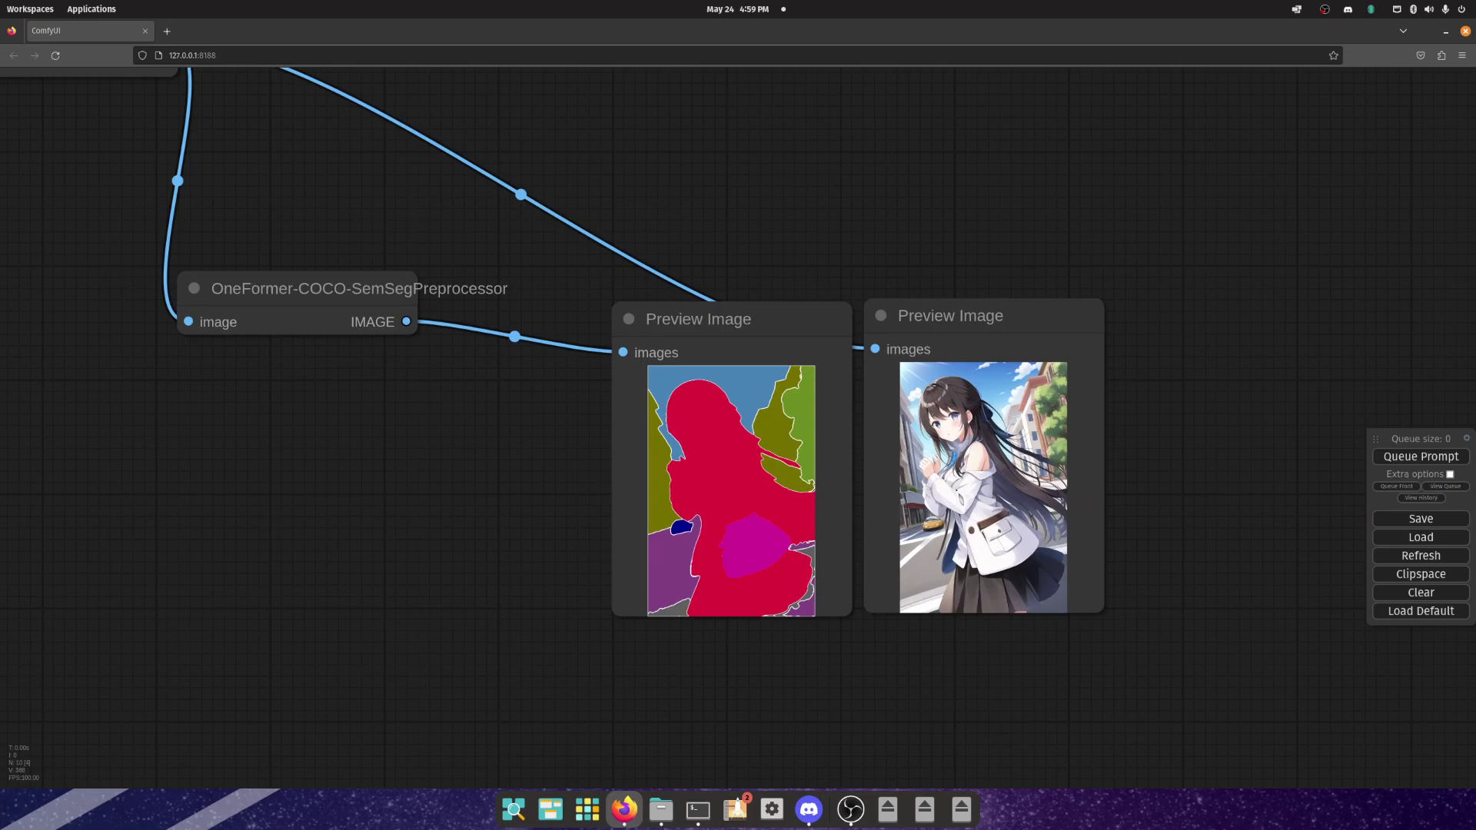
# Step: Move the generated image preview up and place the segmentation map preview below it
pyautogui.moveTo(984, 461); pyautogui.dragTo(948, 168)
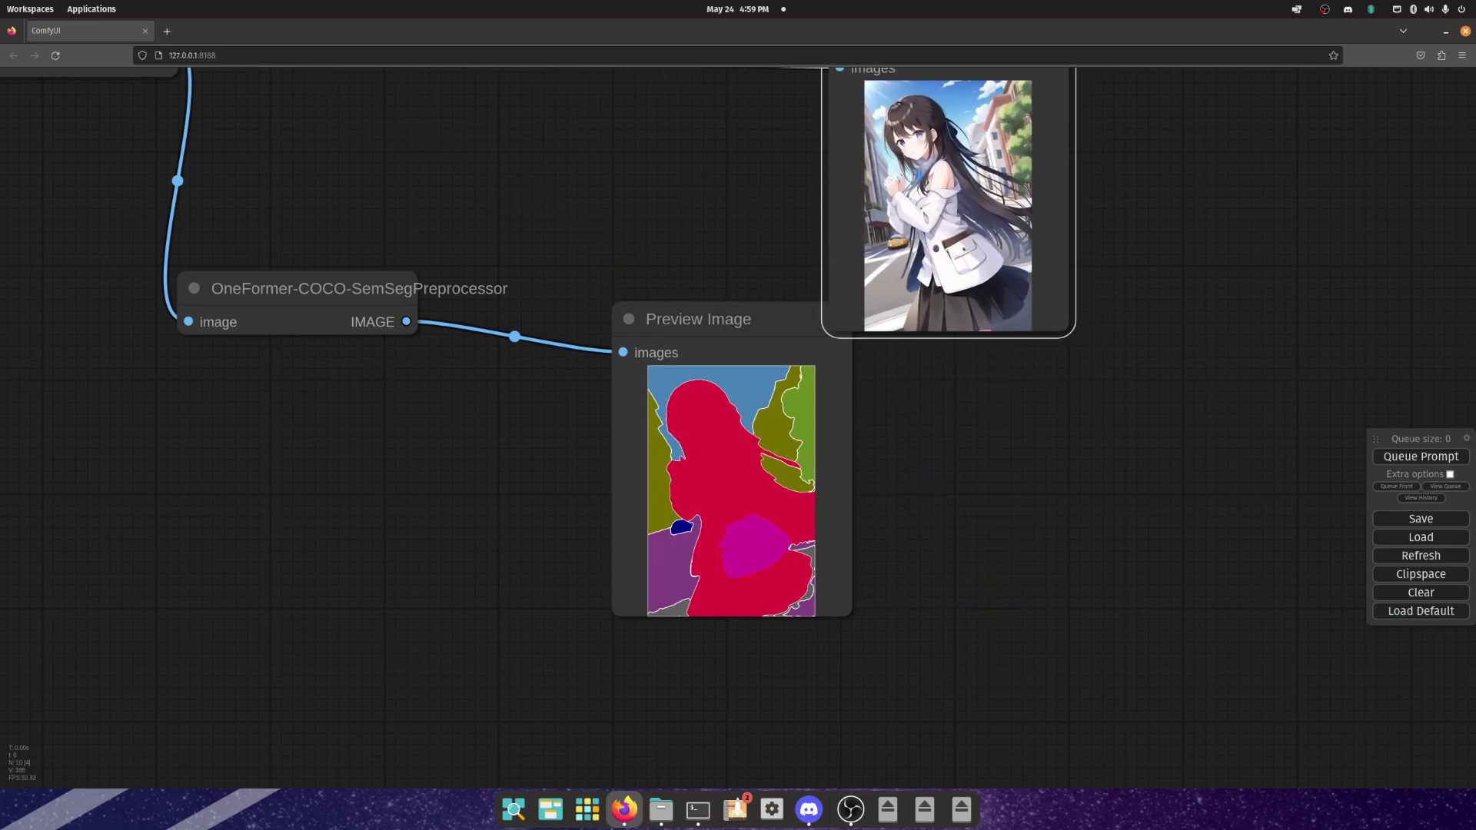
pyautogui.moveTo(845, 192); pyautogui.dragTo(889, 235)
pyautogui.scroll(-4, 346, 331)
pyautogui.moveTo(429, 412); pyautogui.dragTo(343, 410)
pyautogui.moveTo(607, 424); pyautogui.dragTo(499, 415)
pyautogui.scroll(10, 499, 521)
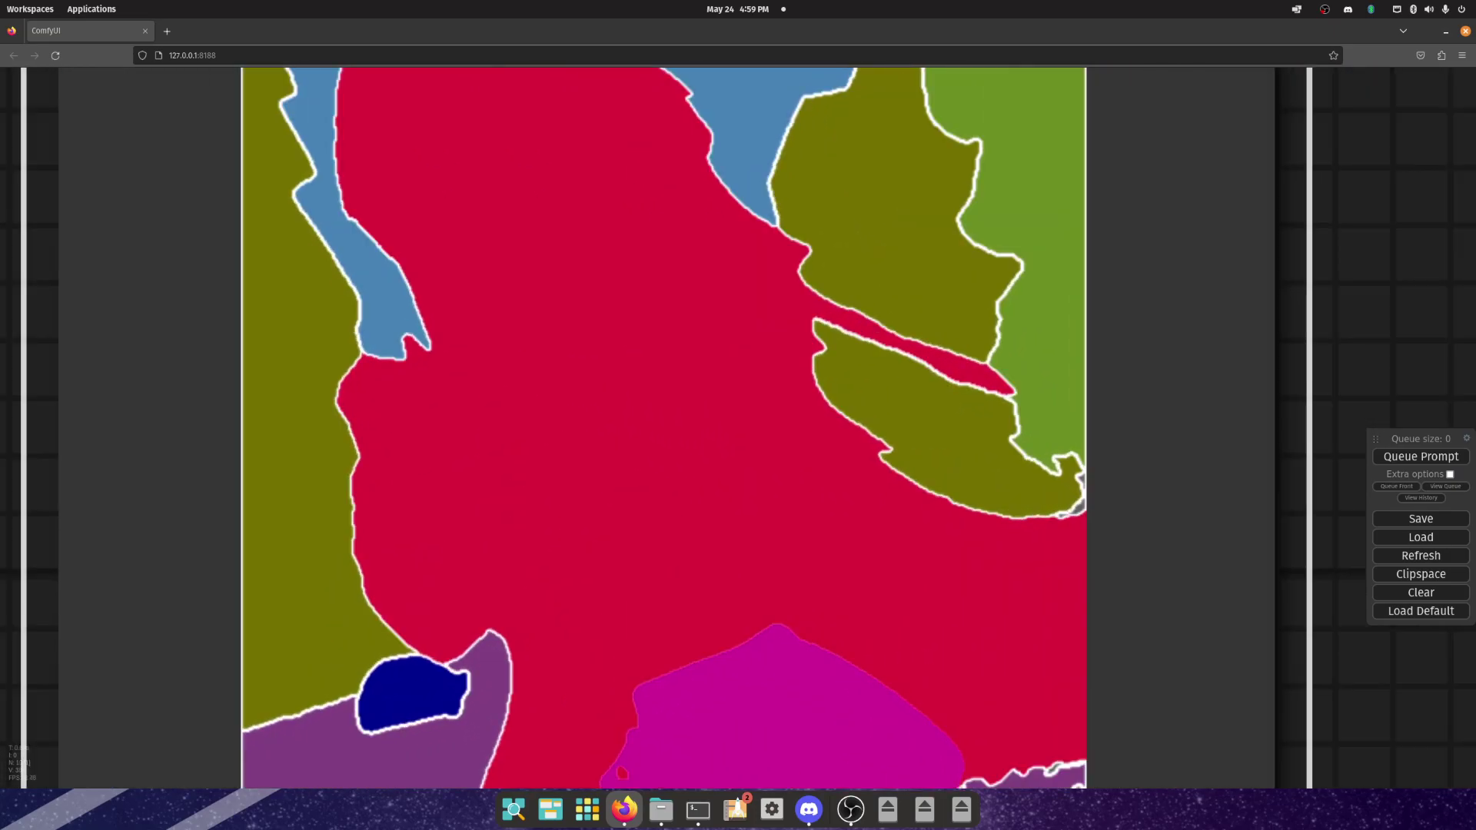
pyautogui.scroll(-6, 499, 520)
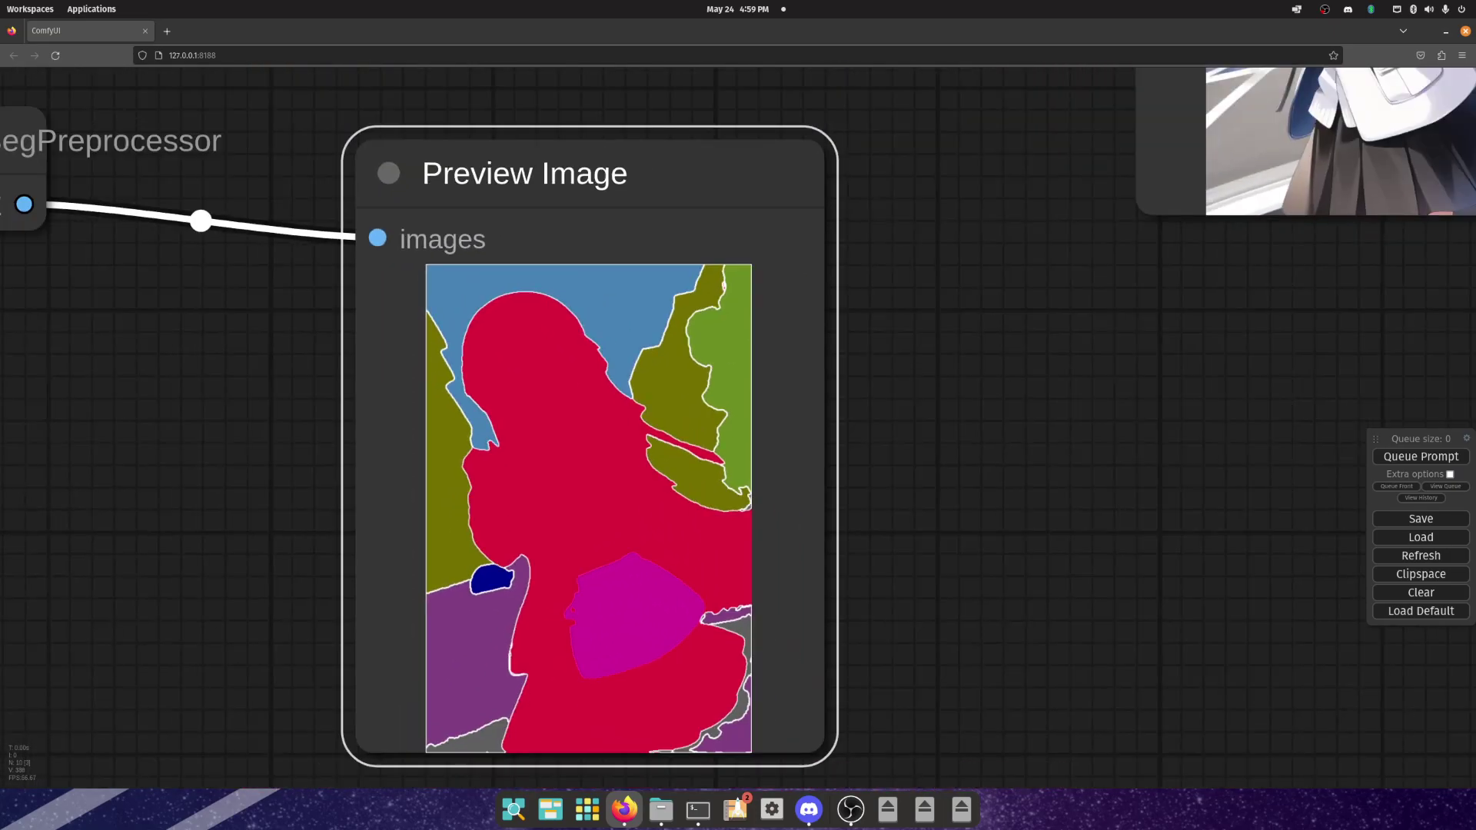
pyautogui.scroll(-5, 526, 507)
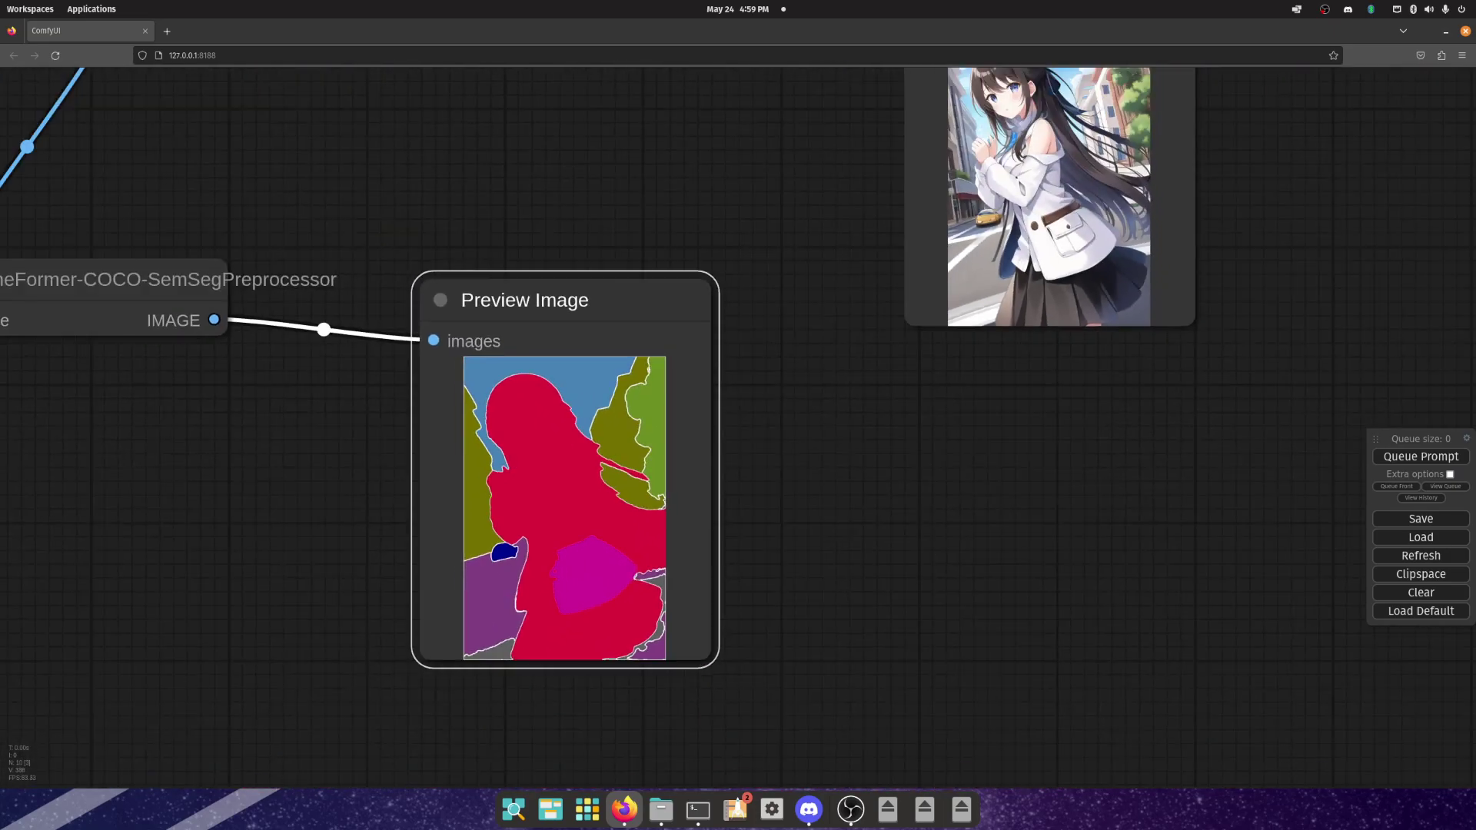
pyautogui.moveTo(526, 507); pyautogui.dragTo(1003, 567)
pyautogui.moveTo(464, 515); pyautogui.dragTo(567, 494)
pyautogui.rightClick(568, 494)
# Step: Add a MaskComposite node from the mask category, then remove it
pyautogui.moveTo(763, 349); pyautogui.dragTo(532, 395)
pyautogui.doubleClick(533, 396)
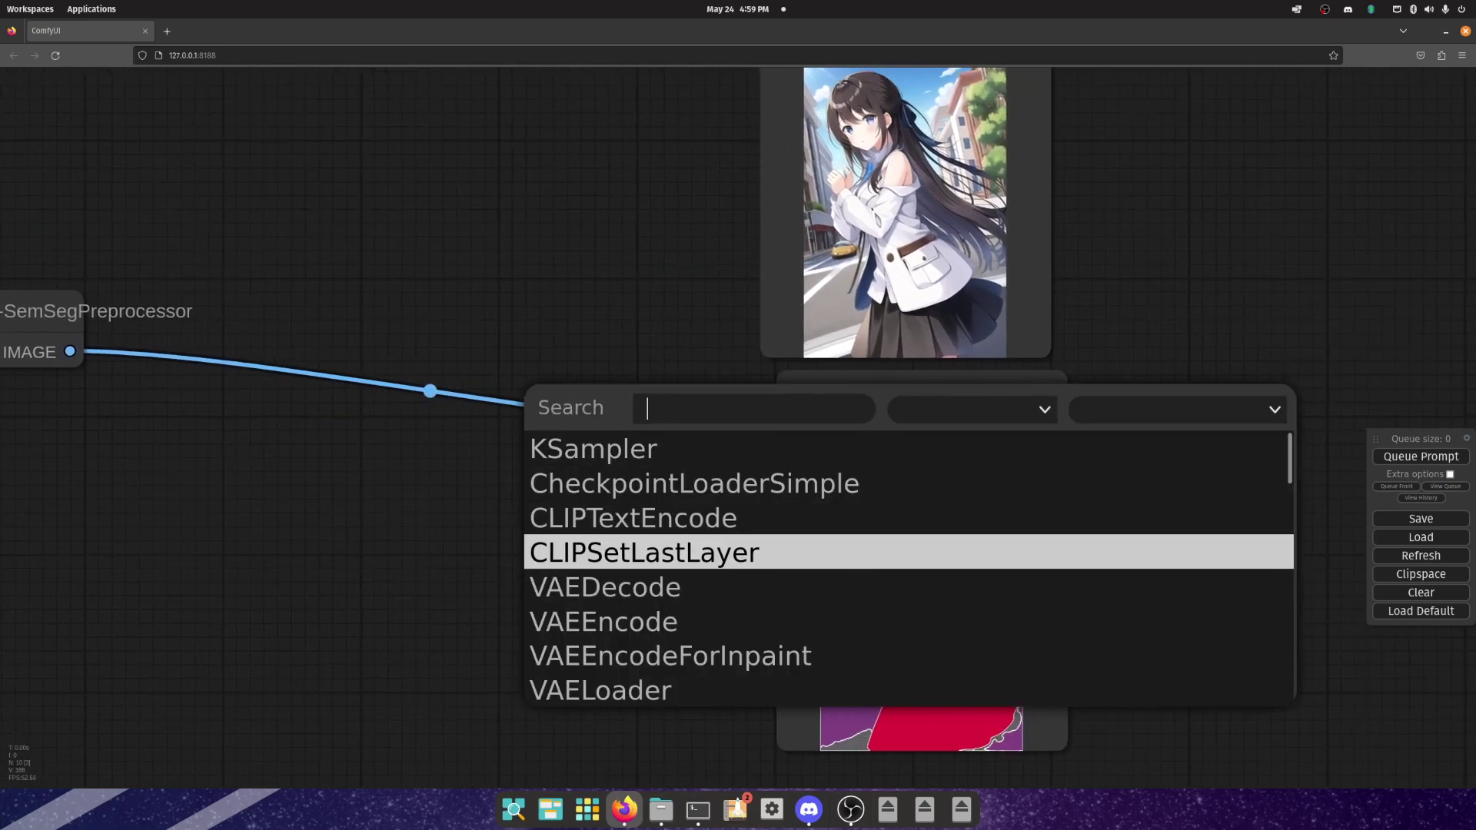
pyautogui.rightClick(321, 500)
pyautogui.click(342, 504)
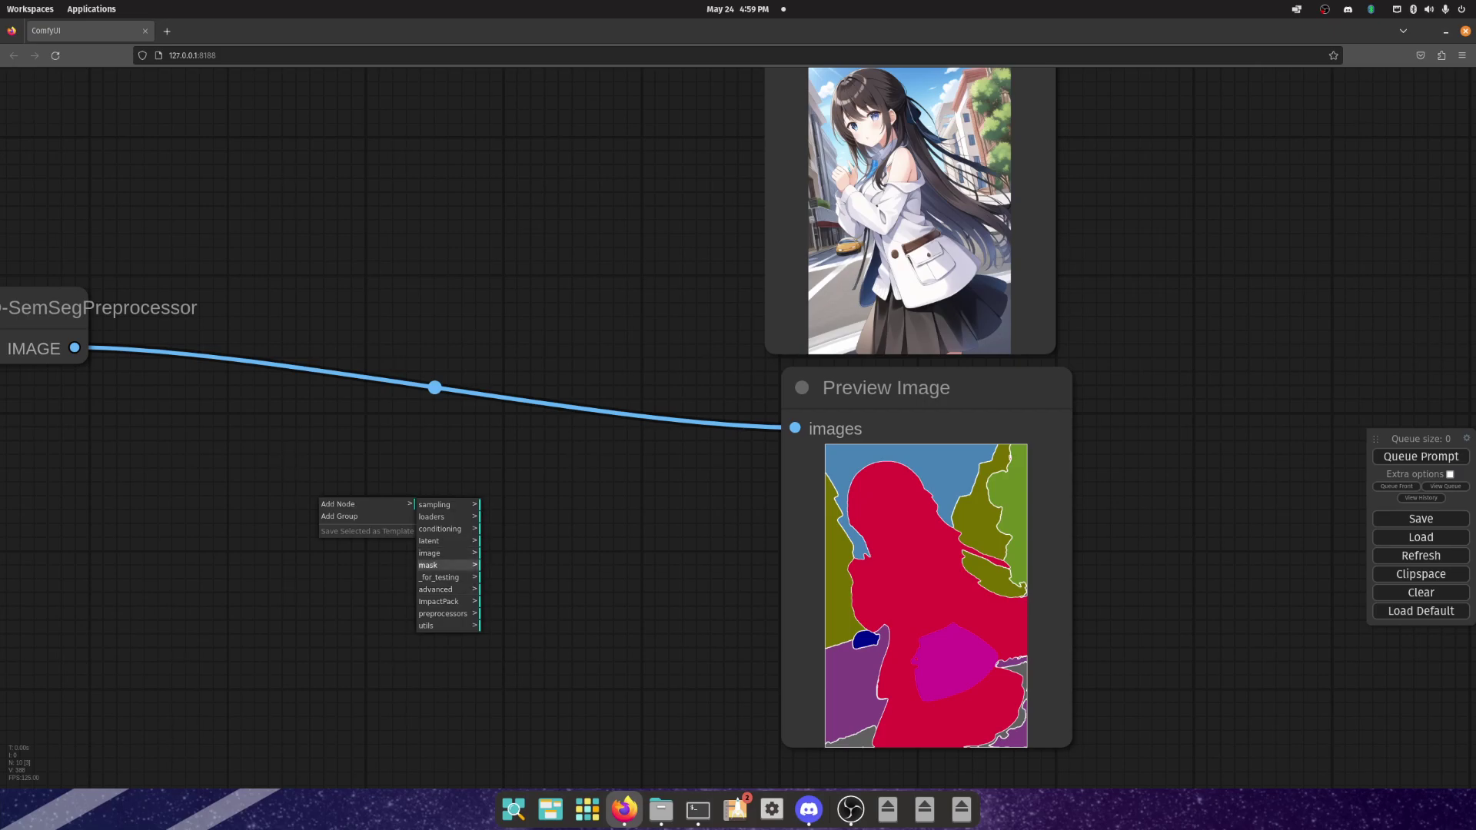
pyautogui.click(434, 565)
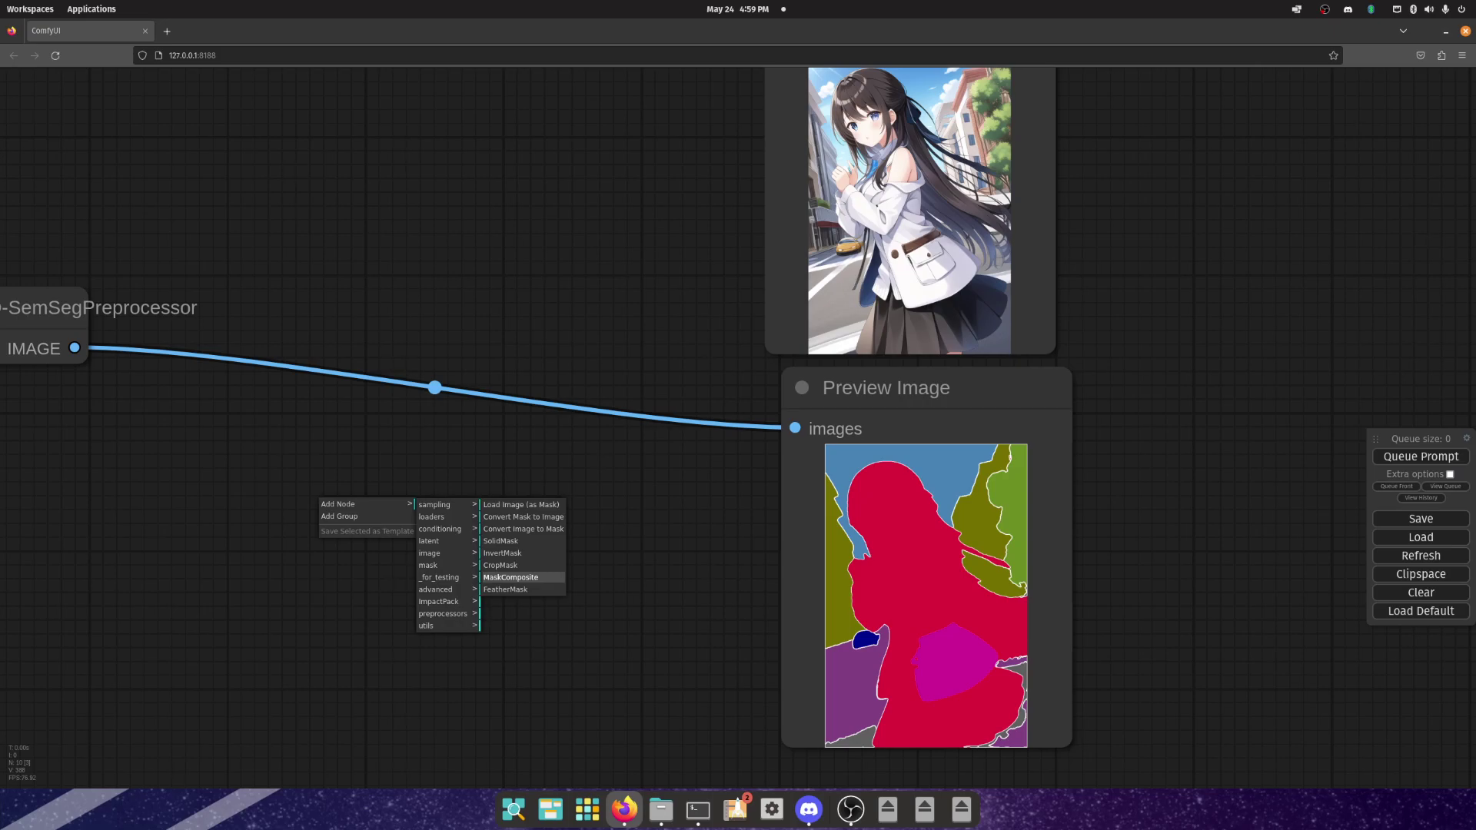
pyautogui.click(511, 577)
pyautogui.rightClick(568, 500)
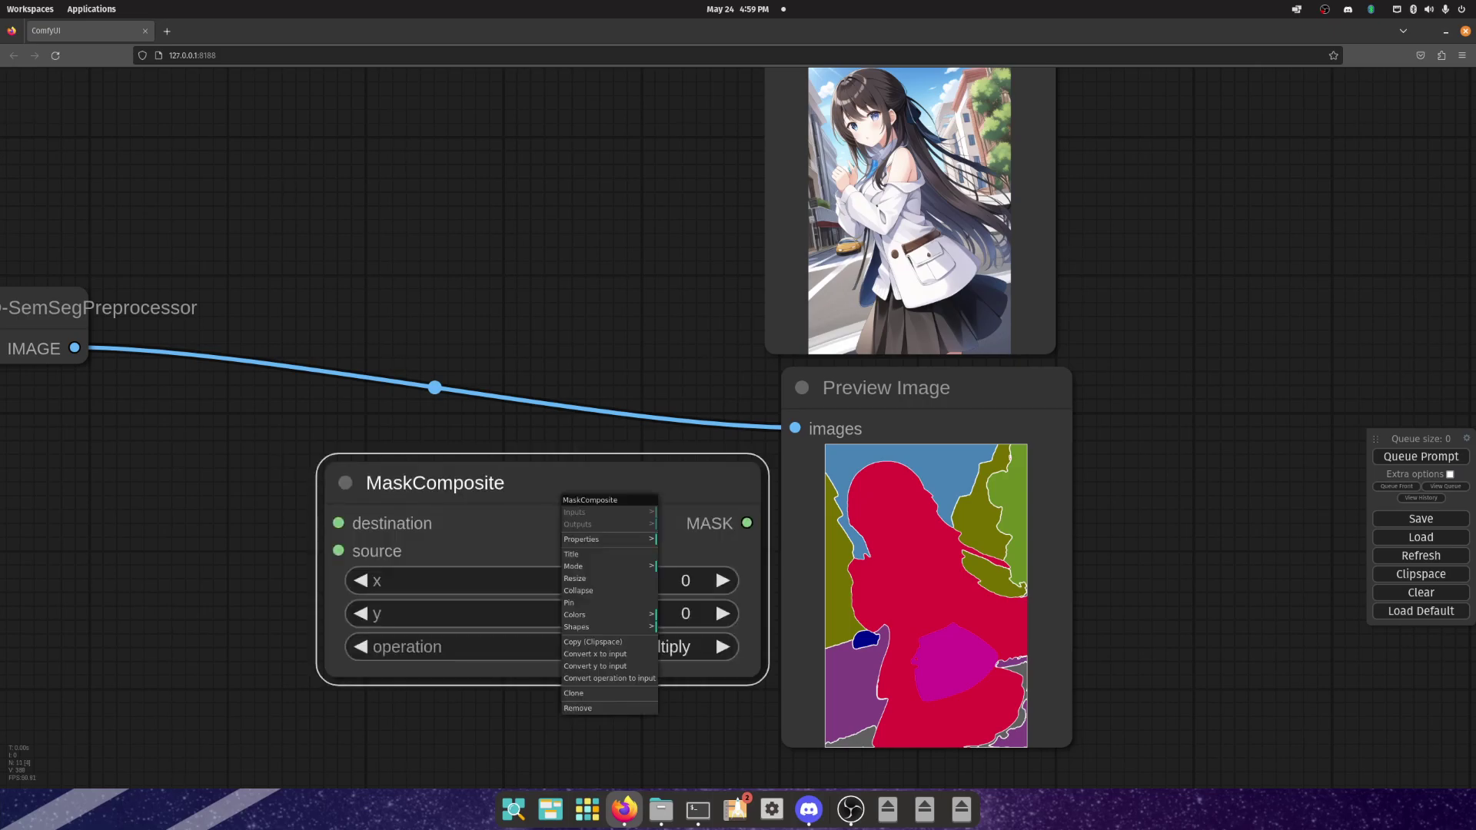
pyautogui.click(607, 708)
# Step: Add a Convert Image to Mask node from the mask category
pyautogui.rightClick(389, 507)
pyautogui.click(415, 506)
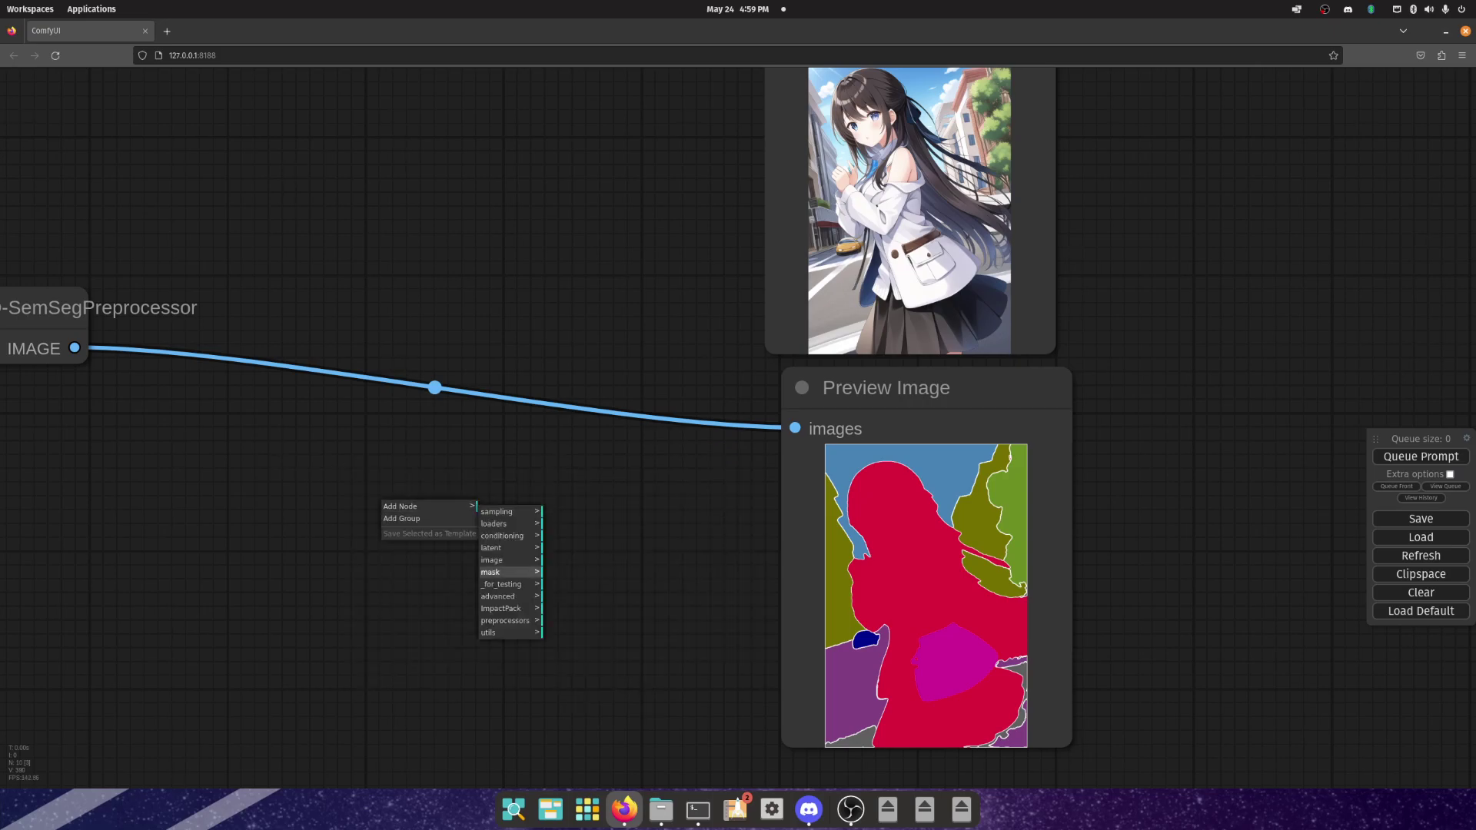
pyautogui.click(492, 559)
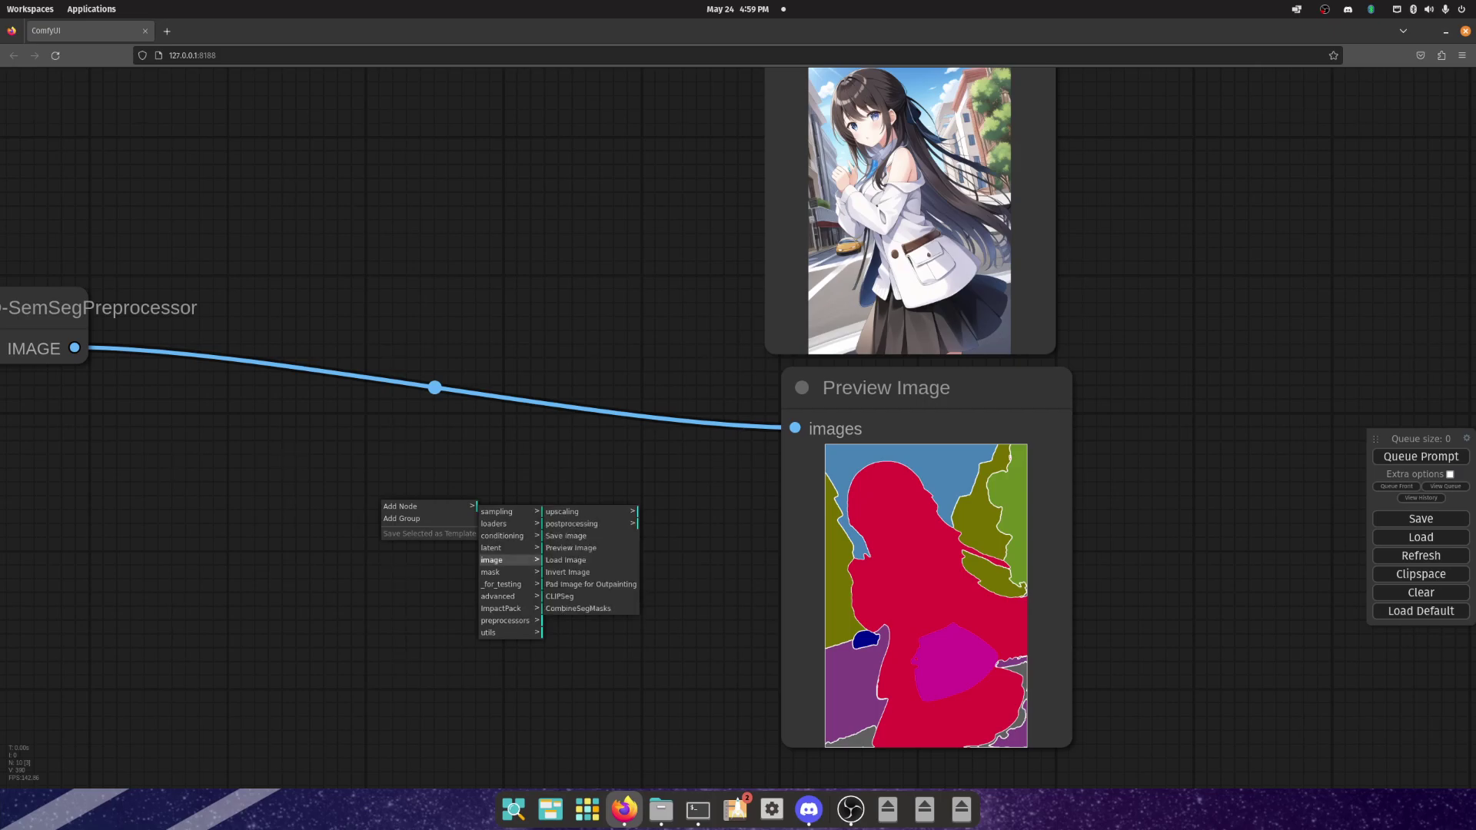
pyautogui.click(571, 523)
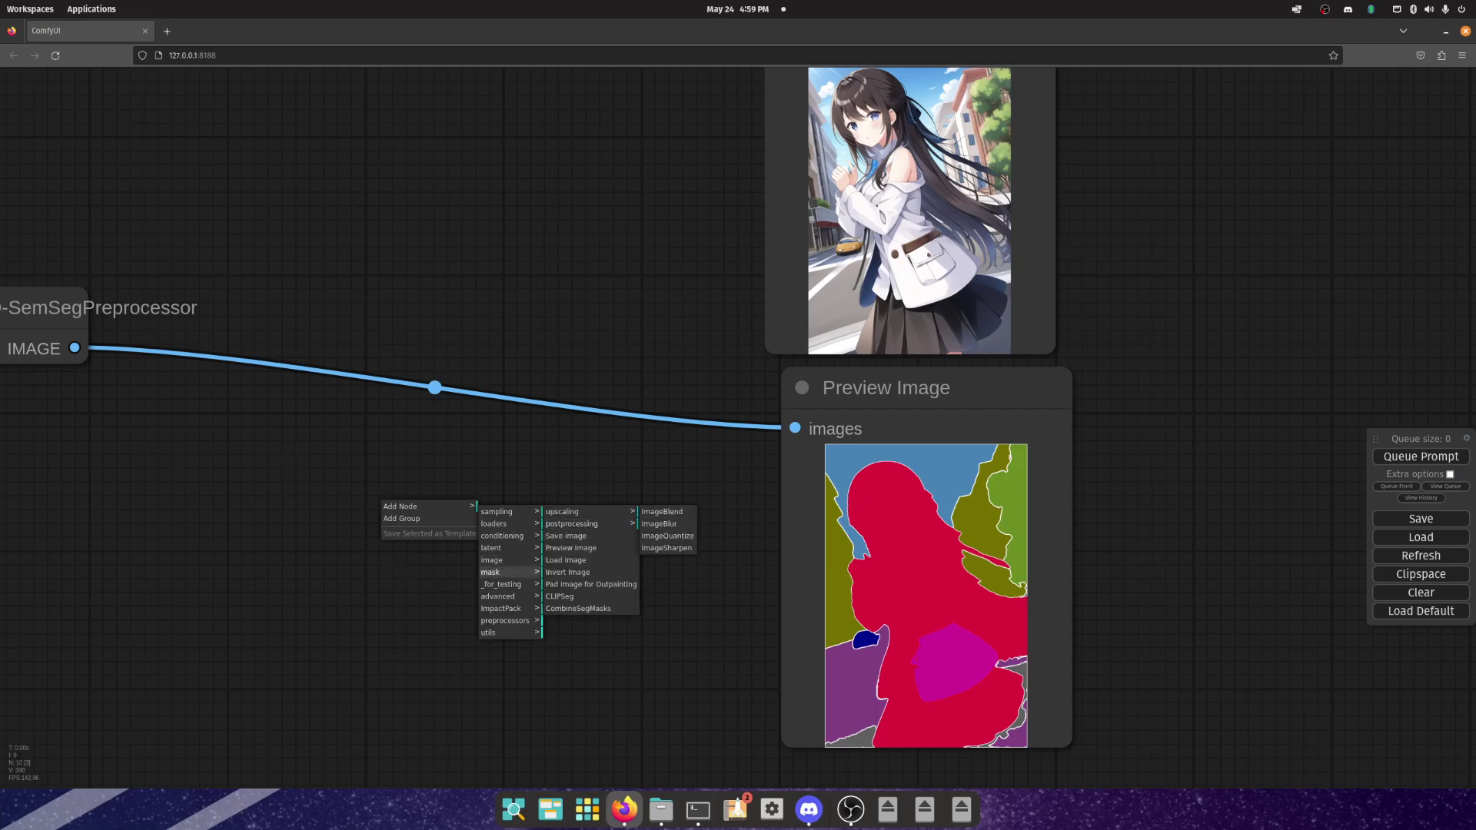
pyautogui.click(492, 572)
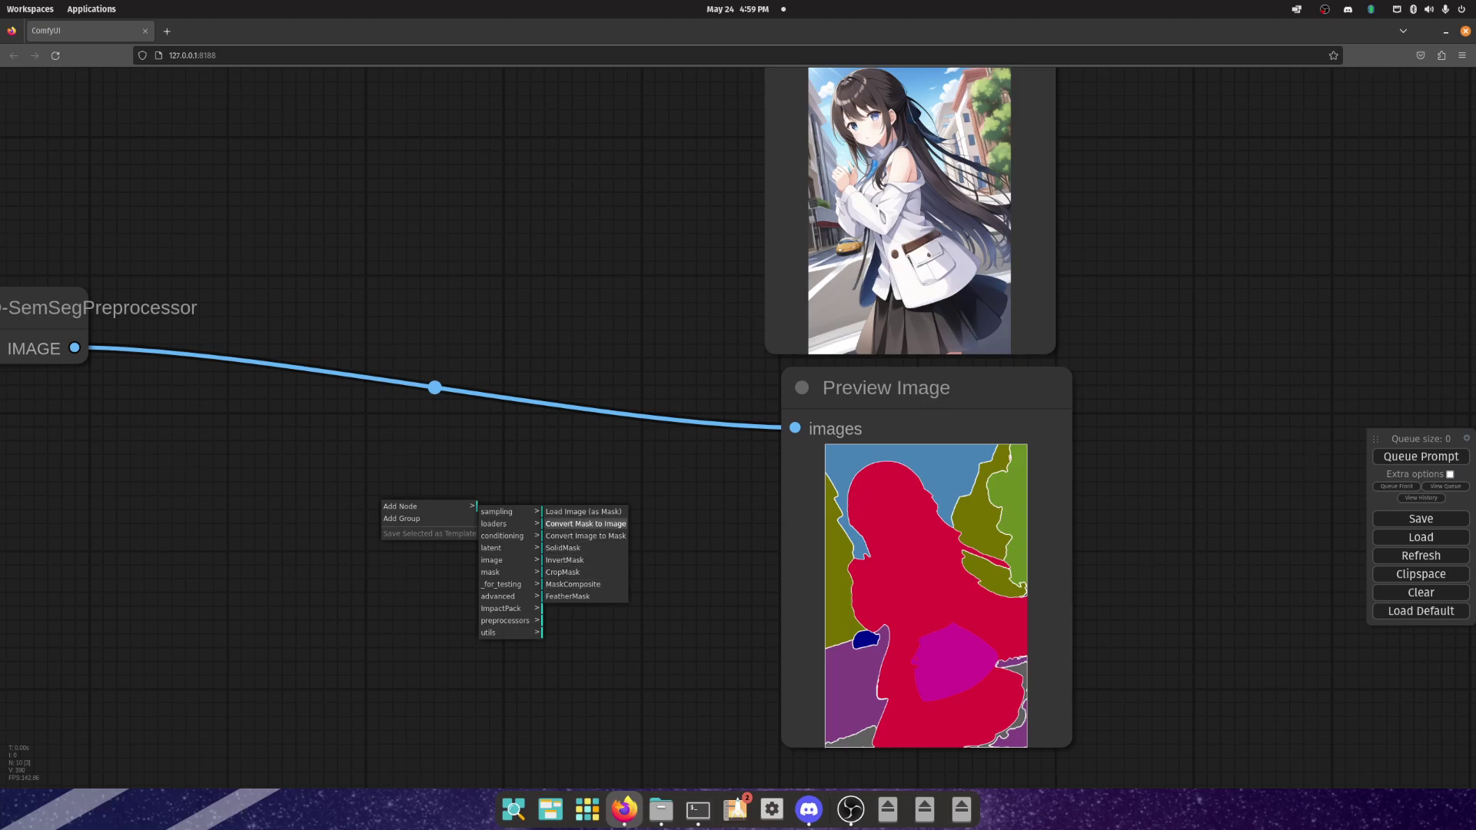
pyautogui.click(585, 535)
# Step: Move the Convert Image to Mask node left and lift both preview nodes upward
pyautogui.moveTo(586, 535); pyautogui.dragTo(306, 515)
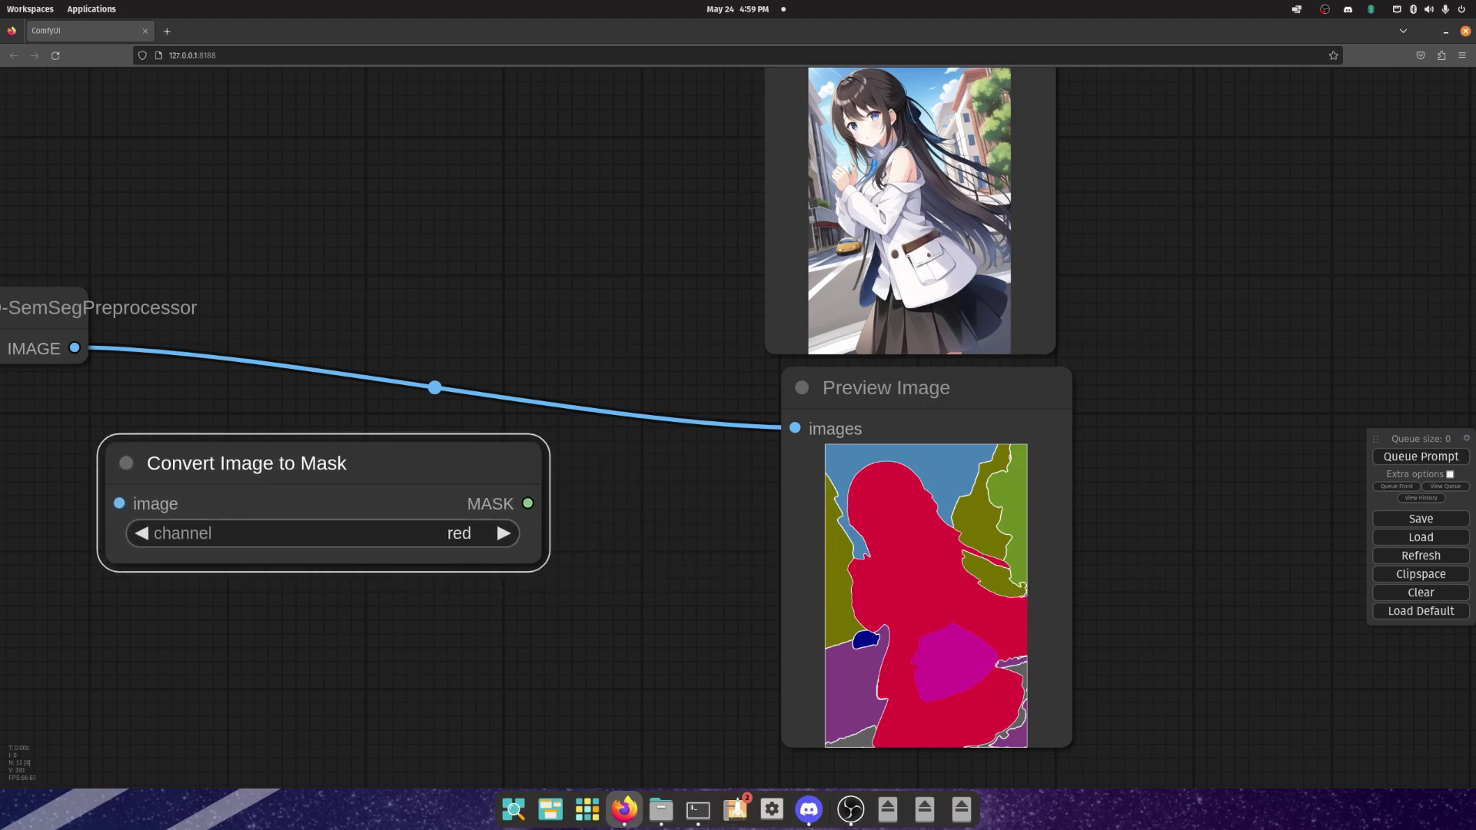
pyautogui.moveTo(308, 661); pyautogui.dragTo(517, 630)
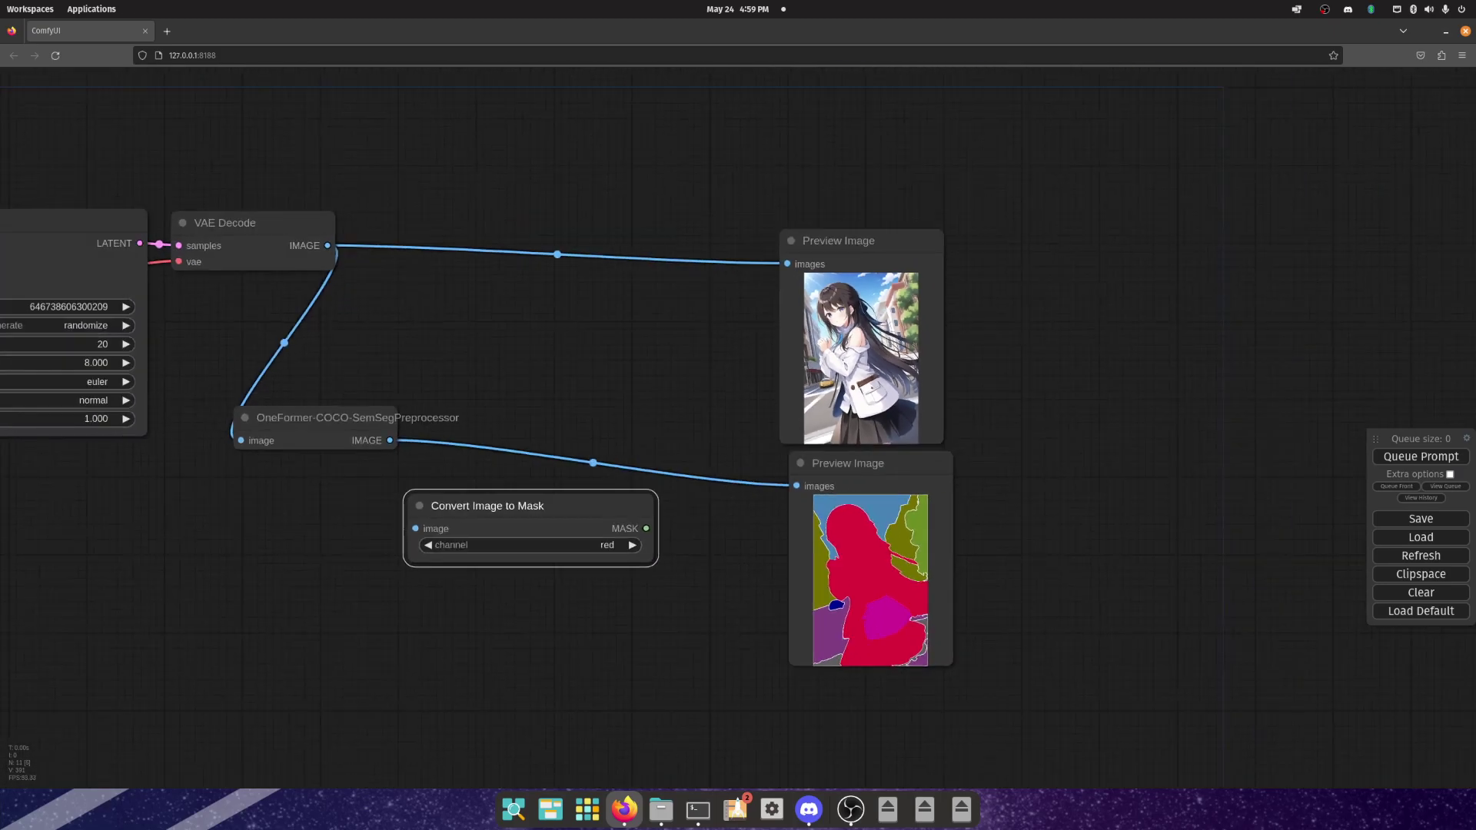
pyautogui.moveTo(838, 241); pyautogui.dragTo(838, 171)
pyautogui.moveTo(848, 463); pyautogui.dragTo(835, 397)
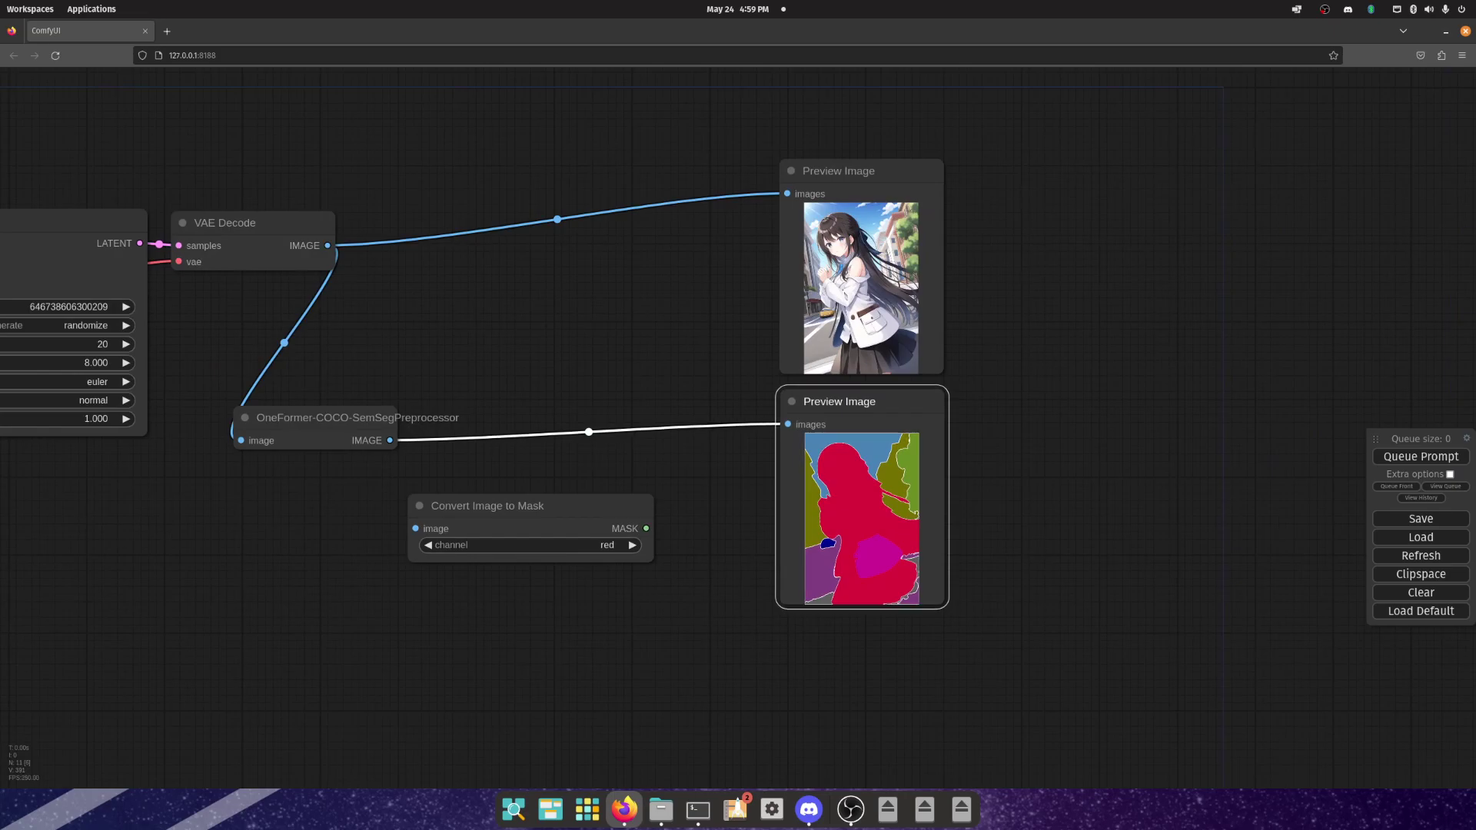
# Step: Make two copies of the Convert Image to Mask node and set both copies' channel to green
pyautogui.rightClick(544, 501)
pyautogui.rightClick(547, 514)
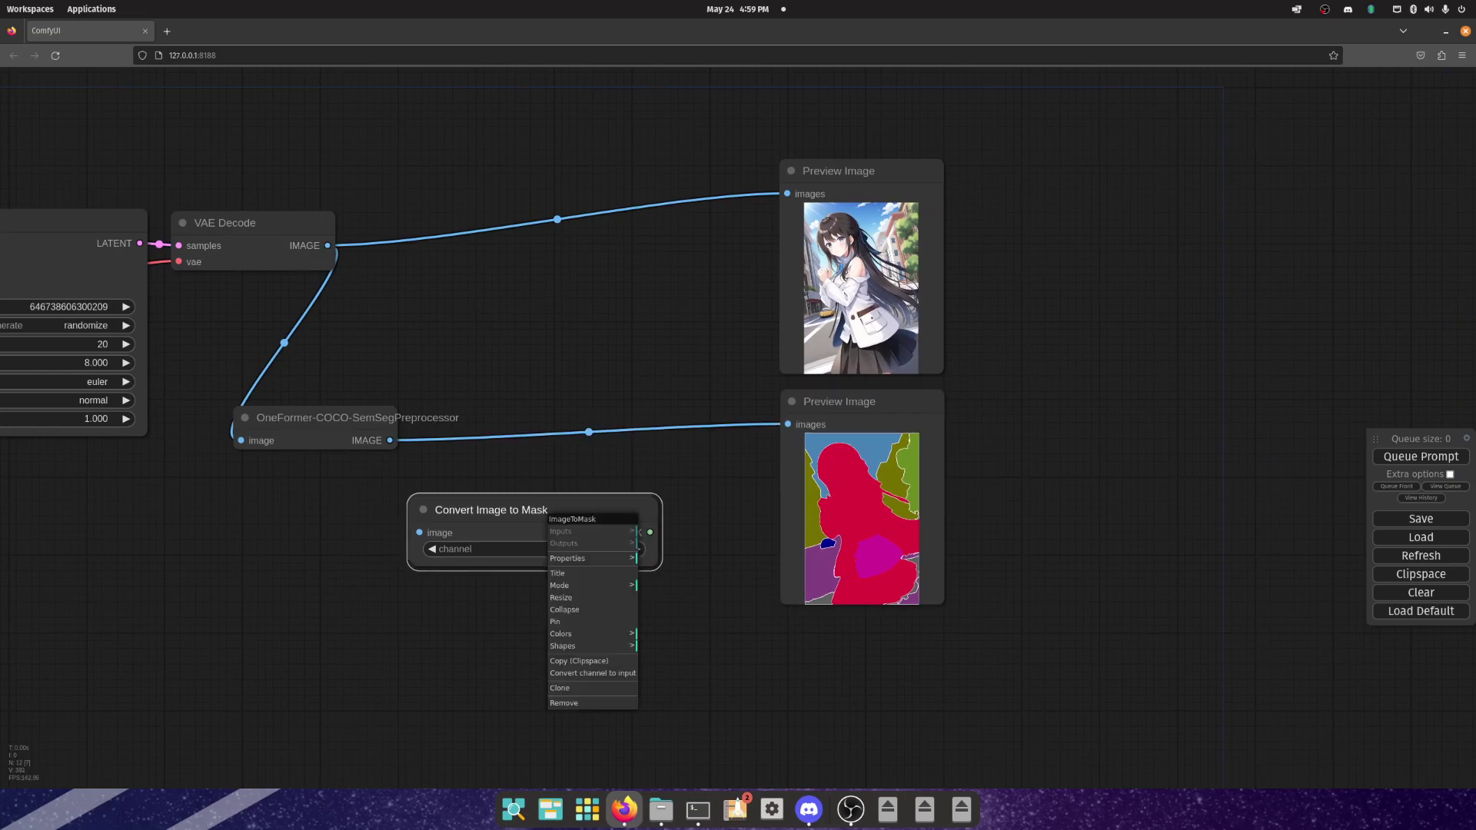
pyautogui.click(569, 688)
pyautogui.moveTo(492, 511)
pyautogui.mouseDown()
pyautogui.moveTo(507, 685)
pyautogui.moveTo(507, 653)
pyautogui.moveTo(528, 655)
pyautogui.mouseUp()
pyautogui.hotkey('ctrl', 'c')
pyautogui.hotkey('ctrl', 'v')
pyautogui.click(641, 616)
pyautogui.click(648, 693)
# Step: Connect the OneFormer IMAGE output to each Convert Image to Mask node
pyautogui.moveTo(768, 676); pyautogui.dragTo(649, 692)
pyautogui.moveTo(731, 187); pyautogui.dragTo(564, 162)
pyautogui.moveTo(730, 416); pyautogui.dragTo(746, 254)
pyautogui.doubleClick(726, 584)
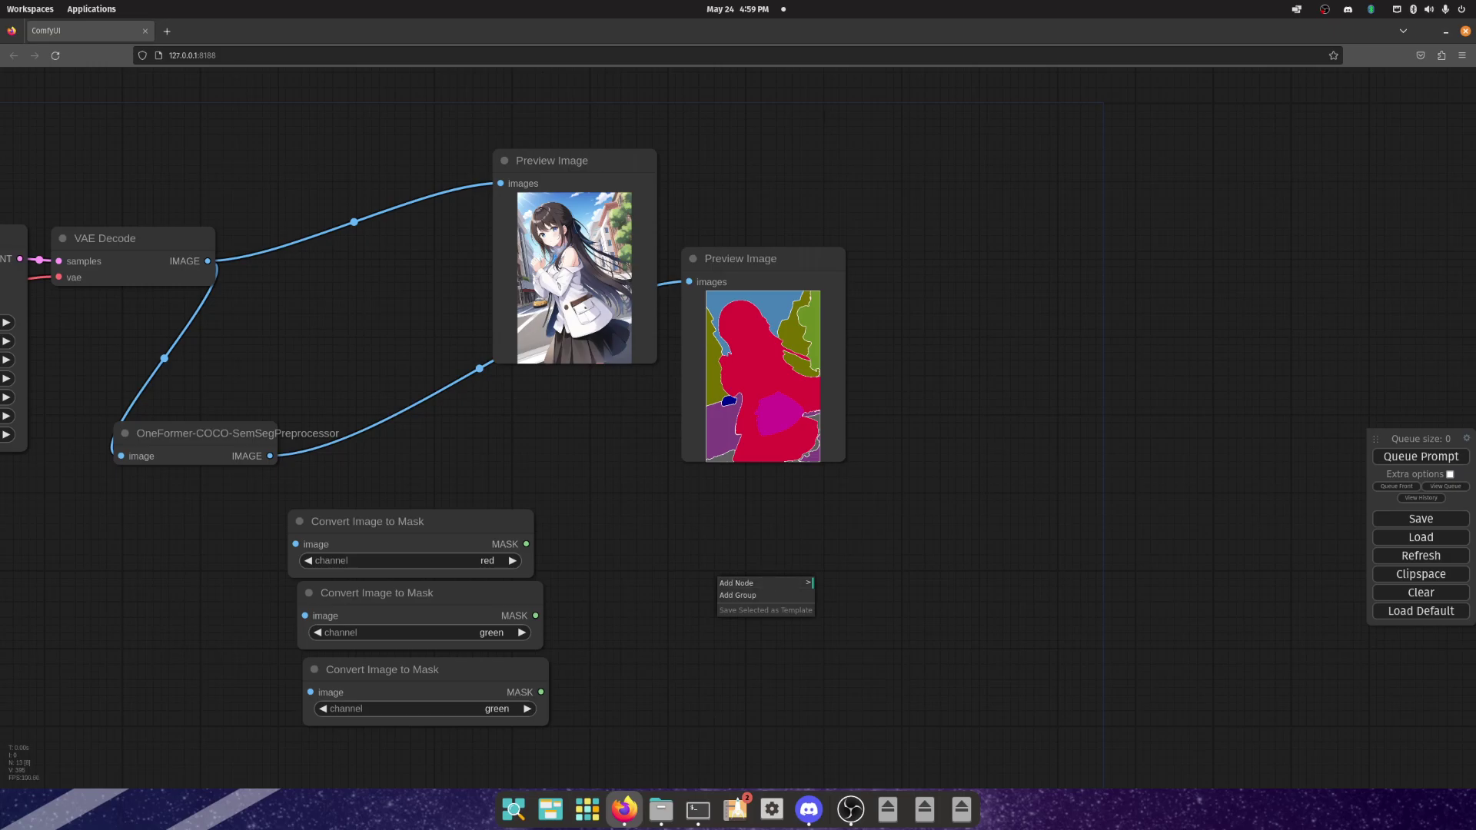
pyautogui.moveTo(270, 456); pyautogui.dragTo(295, 544)
pyautogui.moveTo(922, 346); pyautogui.dragTo(993, 314)
pyautogui.moveTo(341, 424); pyautogui.dragTo(452, 648)
pyautogui.moveTo(462, 561); pyautogui.dragTo(449, 567)
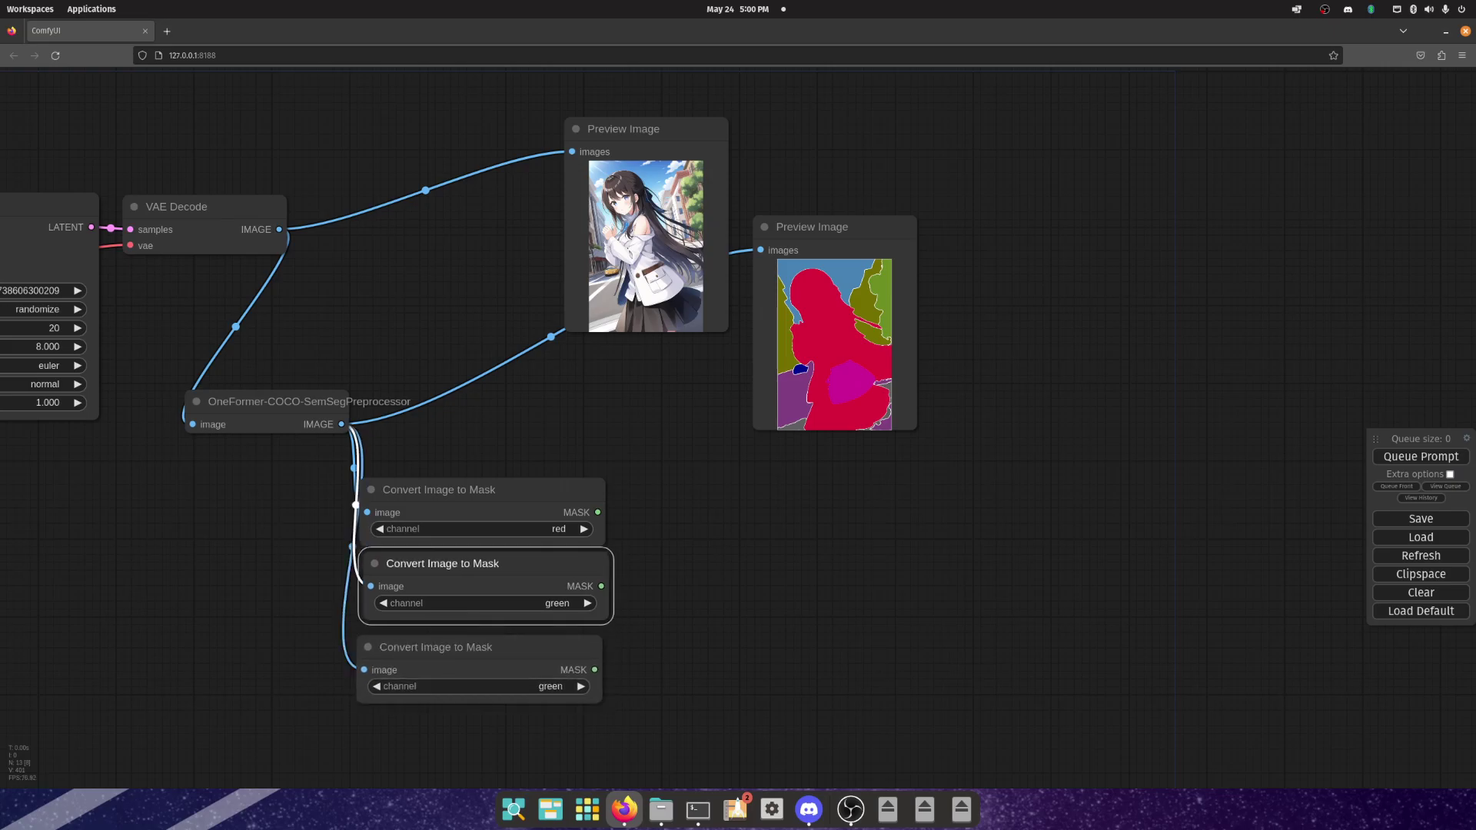
# Step: Add a Convert Mask to Image node from the mask category
pyautogui.rightClick(690, 497)
pyautogui.click(715, 499)
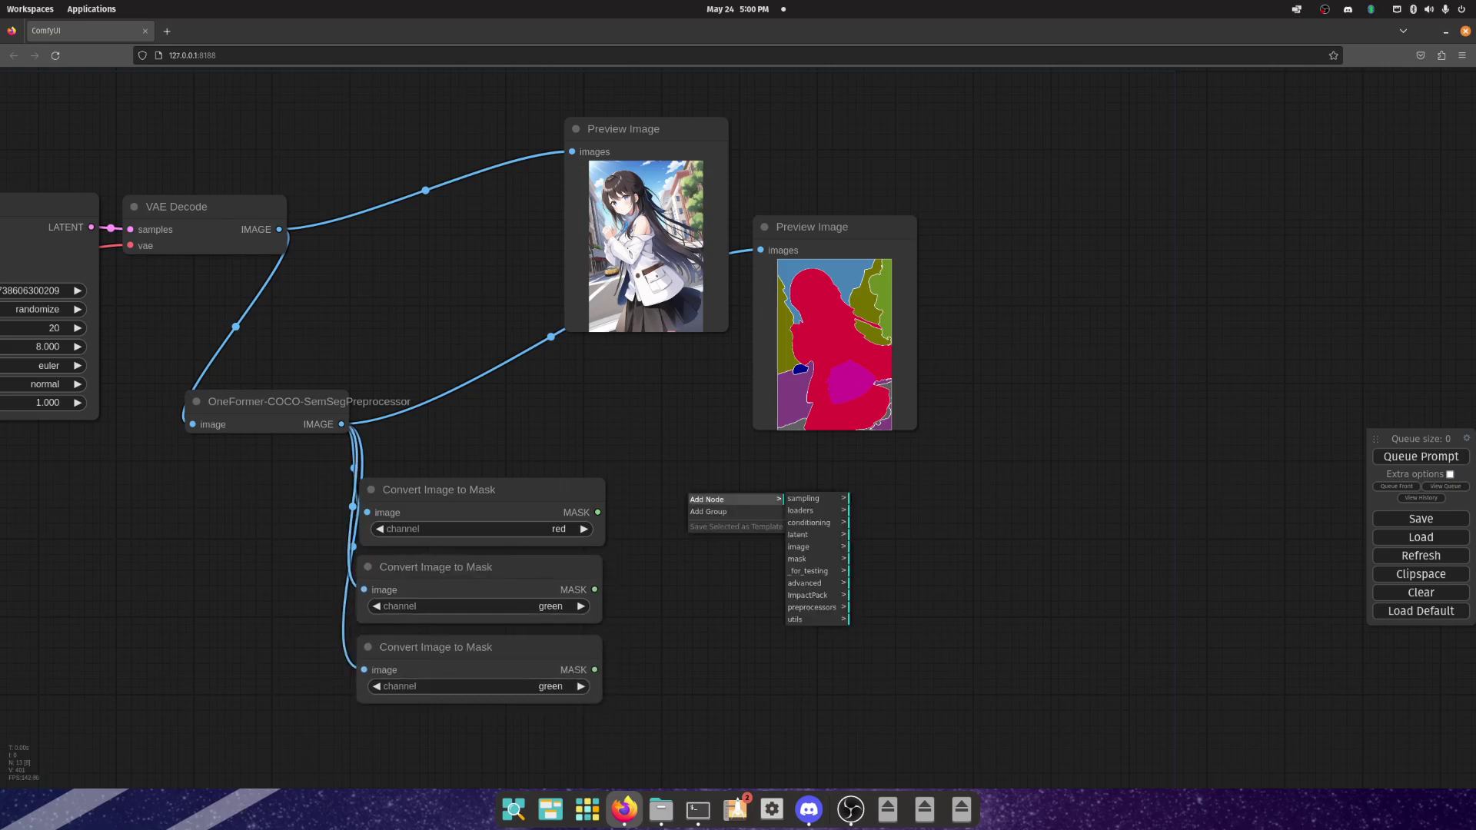
pyautogui.click(800, 559)
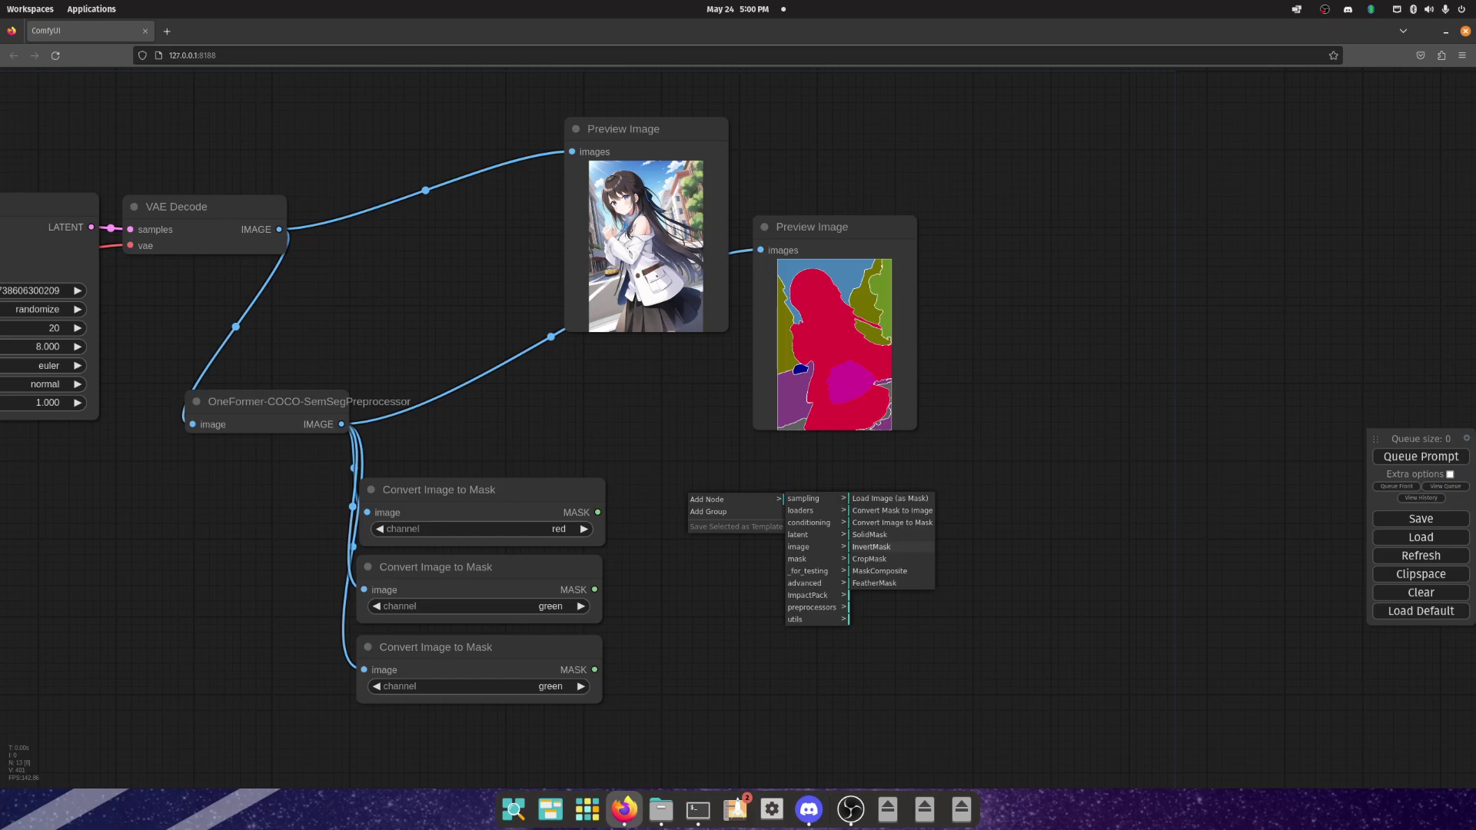
pyautogui.click(890, 511)
pyautogui.rightClick(788, 487)
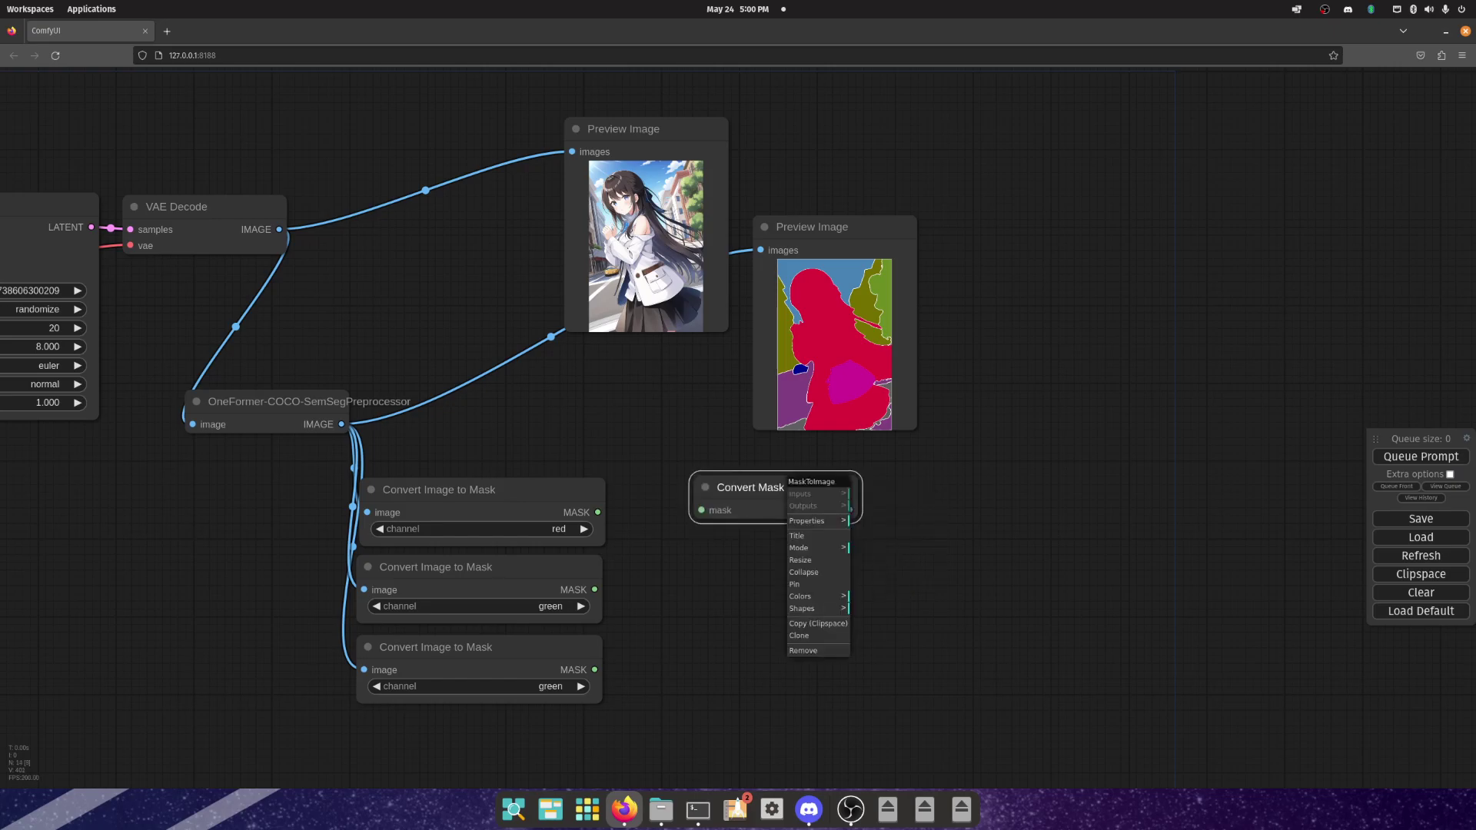
pyautogui.rightClick(792, 492)
pyautogui.moveTo(791, 492); pyautogui.dragTo(799, 500)
# Step: Paste two more Convert Mask to Image nodes and connect each mask to its own converter
pyautogui.hotkey('ctrl', 'v')
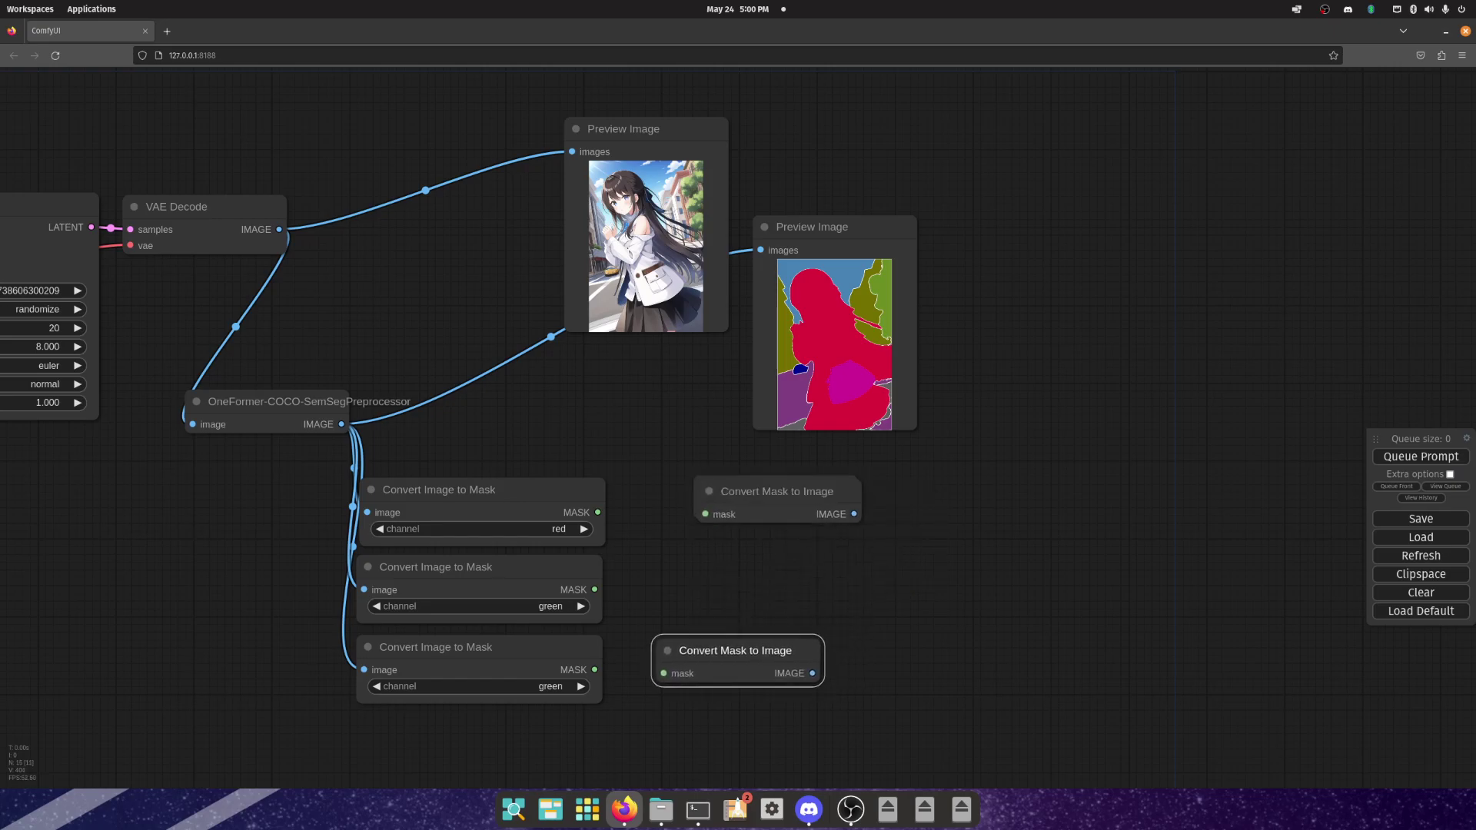
pyautogui.moveTo(738, 646); pyautogui.dragTo(689, 645)
pyautogui.hotkey('ctrl', 'v')
pyautogui.moveTo(769, 495); pyautogui.dragTo(703, 495)
pyautogui.moveTo(597, 512); pyautogui.dragTo(645, 517)
pyautogui.moveTo(594, 589); pyautogui.dragTo(633, 592)
pyautogui.moveTo(594, 669); pyautogui.dragTo(624, 677)
# Step: Clone the empty Preview Image node twice and pull a copy off the stack
pyautogui.rightClick(846, 396)
pyautogui.click(852, 582)
pyautogui.rightClick(838, 332)
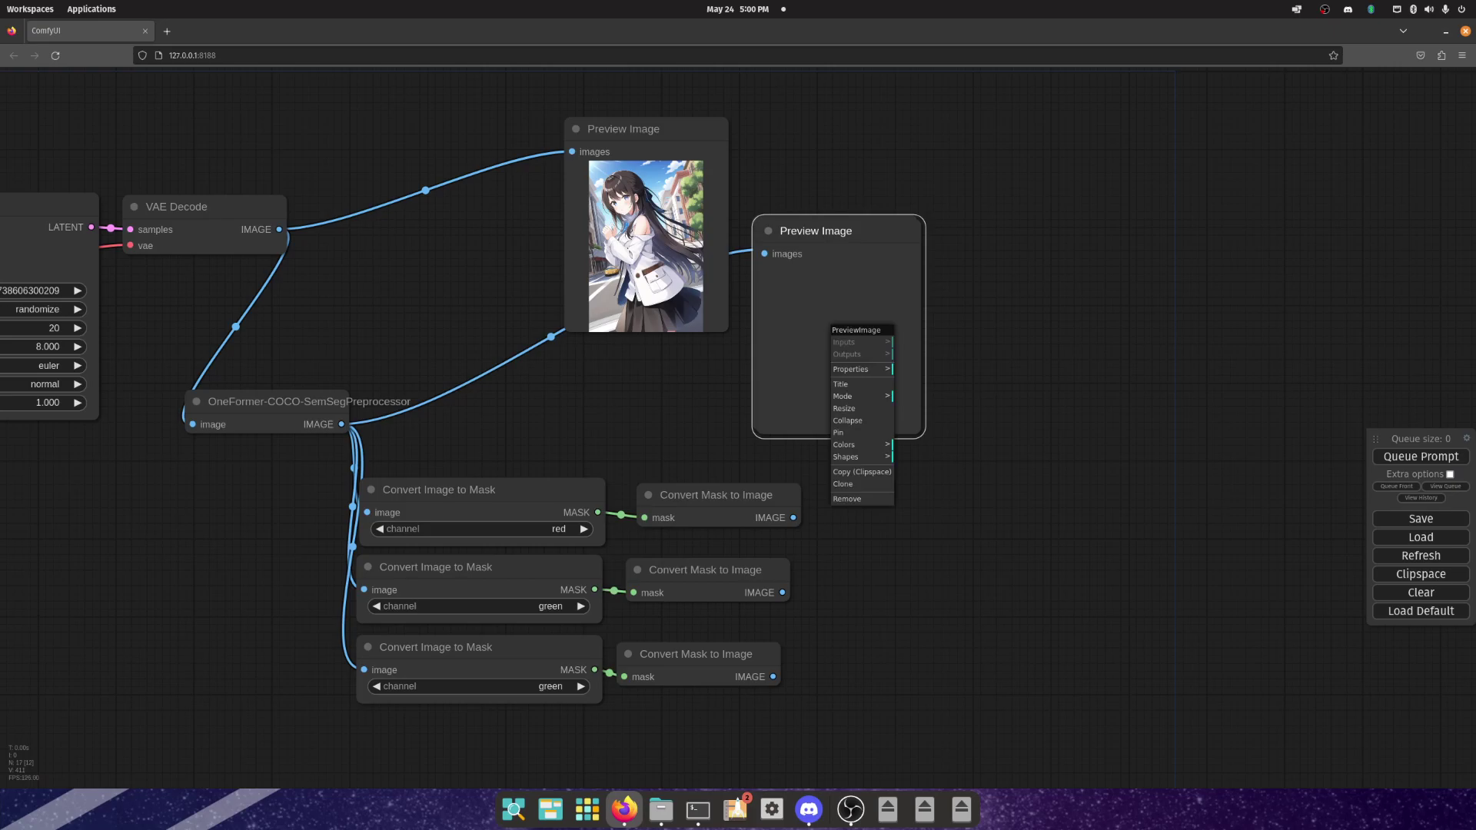
pyautogui.click(855, 485)
pyautogui.rightClick(855, 367)
pyautogui.click(861, 516)
pyautogui.moveTo(818, 234)
pyautogui.mouseDown()
pyautogui.moveTo(860, 548)
pyautogui.moveTo(846, 640)
pyautogui.moveTo(926, 468)
pyautogui.mouseUp()
# Step: Arrange the three mask conversion chains and the empty Preview Image nodes into rows
pyautogui.moveTo(998, 731); pyautogui.dragTo(955, 551)
pyautogui.scroll(-3, 955, 551)
pyautogui.moveTo(528, 486); pyautogui.dragTo(464, 579)
pyautogui.moveTo(725, 492); pyautogui.dragTo(696, 576)
pyautogui.moveTo(538, 425); pyautogui.dragTo(455, 504)
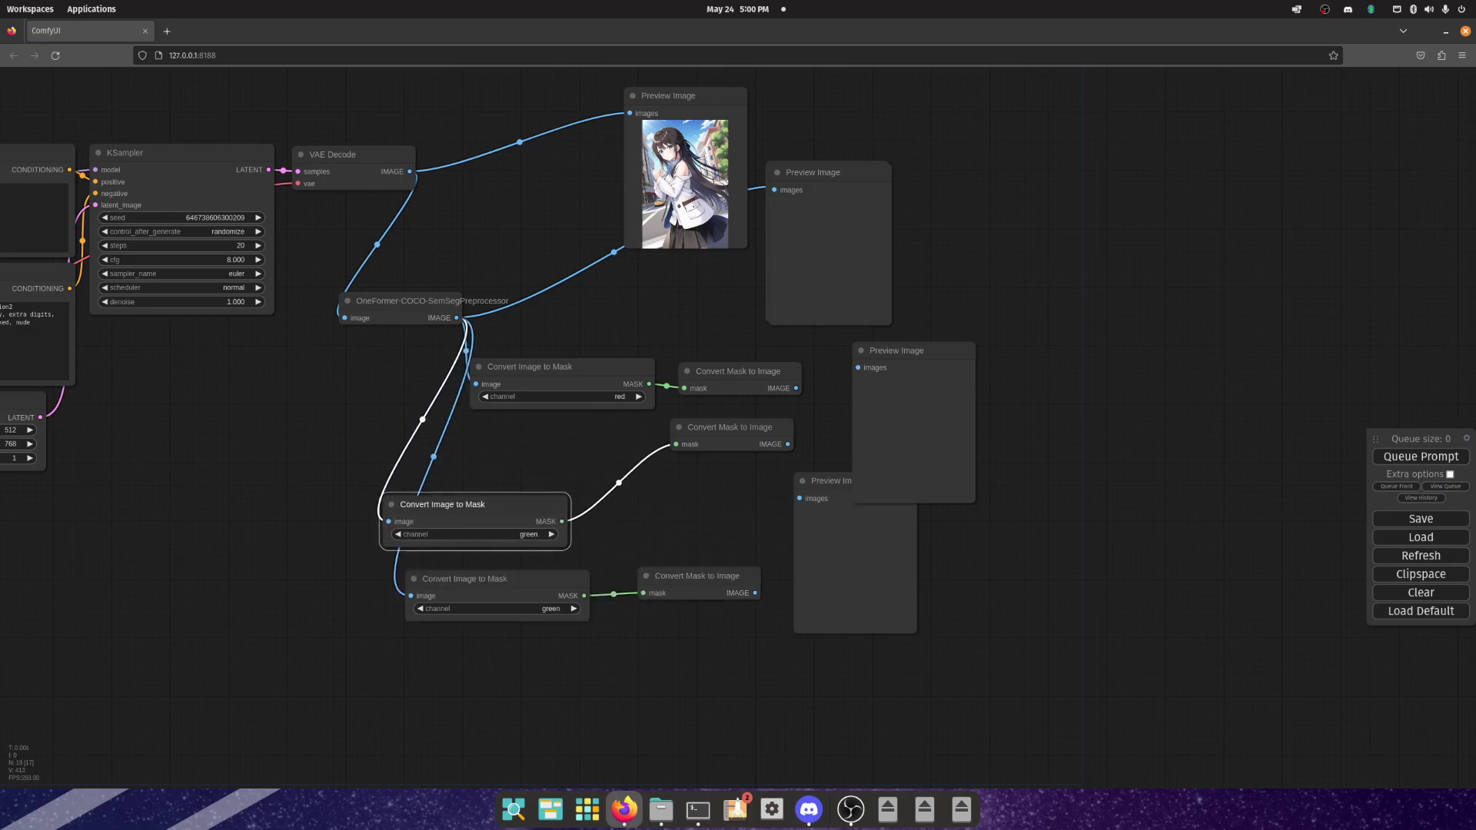
pyautogui.moveTo(538, 367); pyautogui.dragTo(479, 419)
pyautogui.moveTo(723, 427); pyautogui.dragTo(697, 491)
pyautogui.moveTo(892, 350); pyautogui.dragTo(1014, 326)
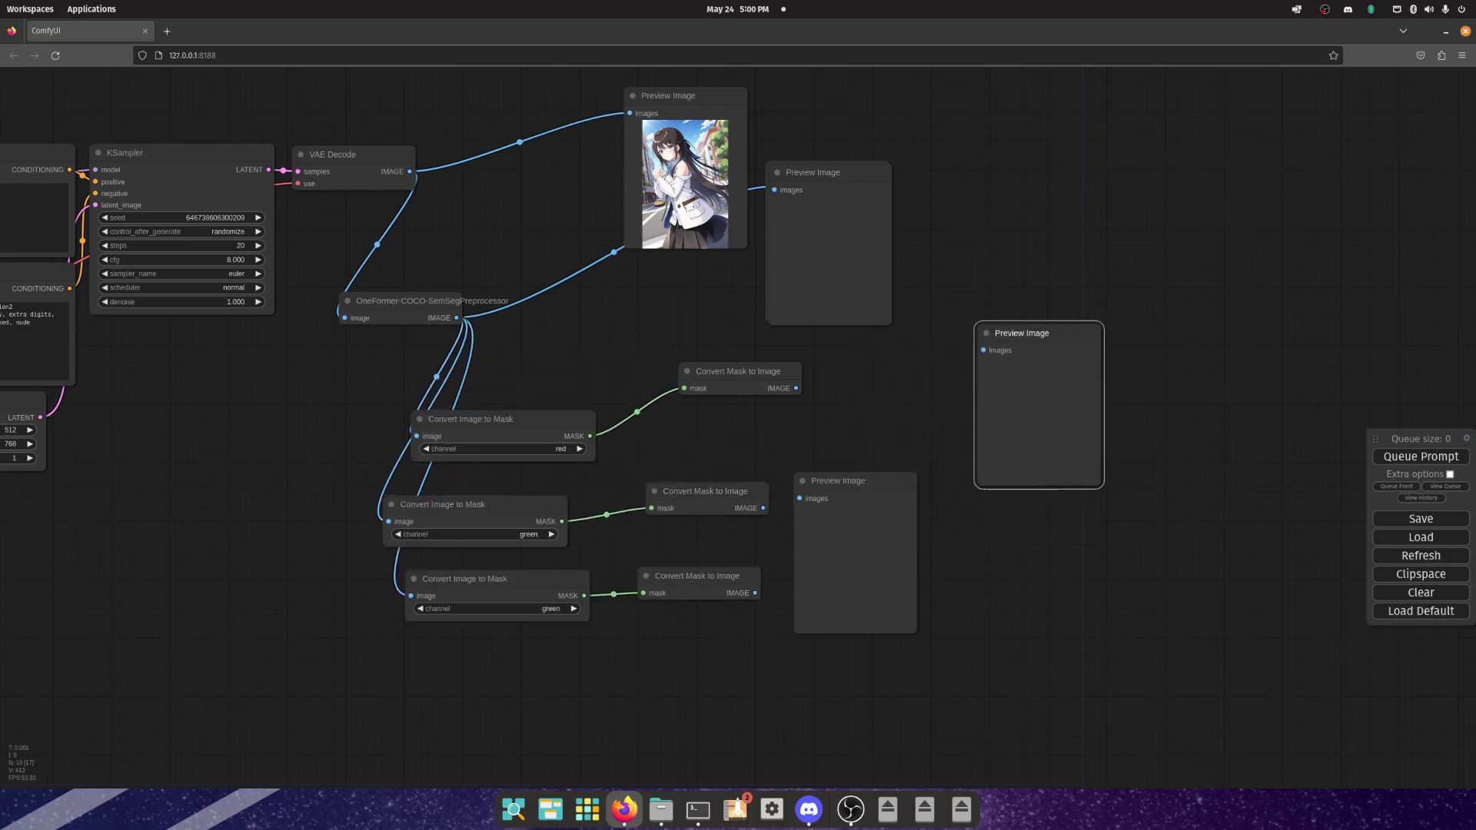
pyautogui.moveTo(822, 480); pyautogui.dragTo(820, 634)
pyautogui.moveTo(1015, 326); pyautogui.dragTo(871, 462)
# Step: Wire the top Convert Mask to Image output to a Preview Image and tidy the layout
pyautogui.moveTo(730, 371); pyautogui.dragTo(885, 287)
pyautogui.moveTo(815, 169); pyautogui.dragTo(873, 86)
pyautogui.moveTo(685, 95); pyautogui.dragTo(554, 4)
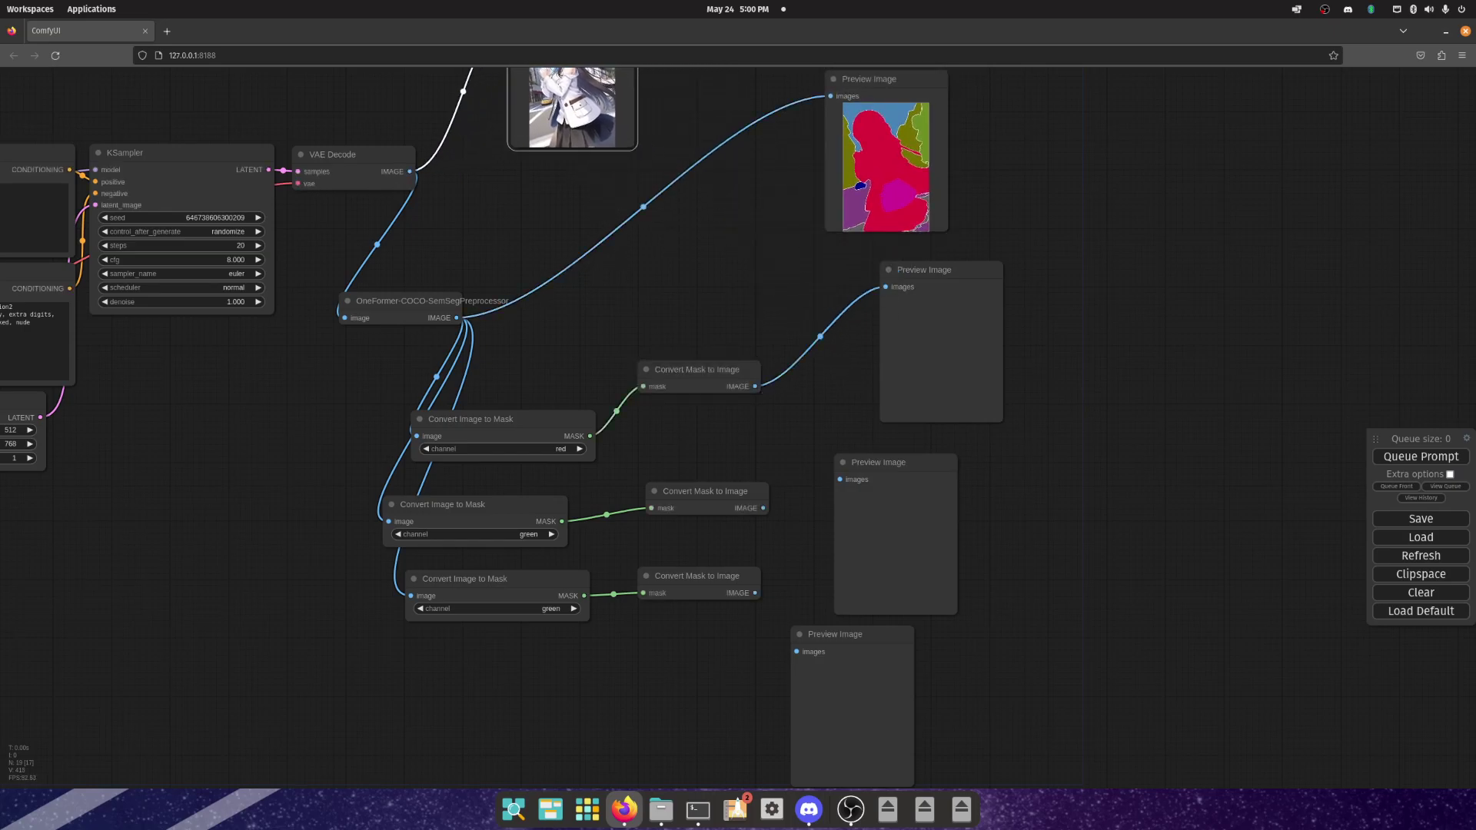
pyautogui.moveTo(1077, 231); pyautogui.dragTo(1115, 346)
pyautogui.moveTo(907, 196); pyautogui.dragTo(738, 202)
pyautogui.moveTo(734, 484); pyautogui.dragTo(708, 532)
pyautogui.moveTo(963, 384); pyautogui.dragTo(880, 392)
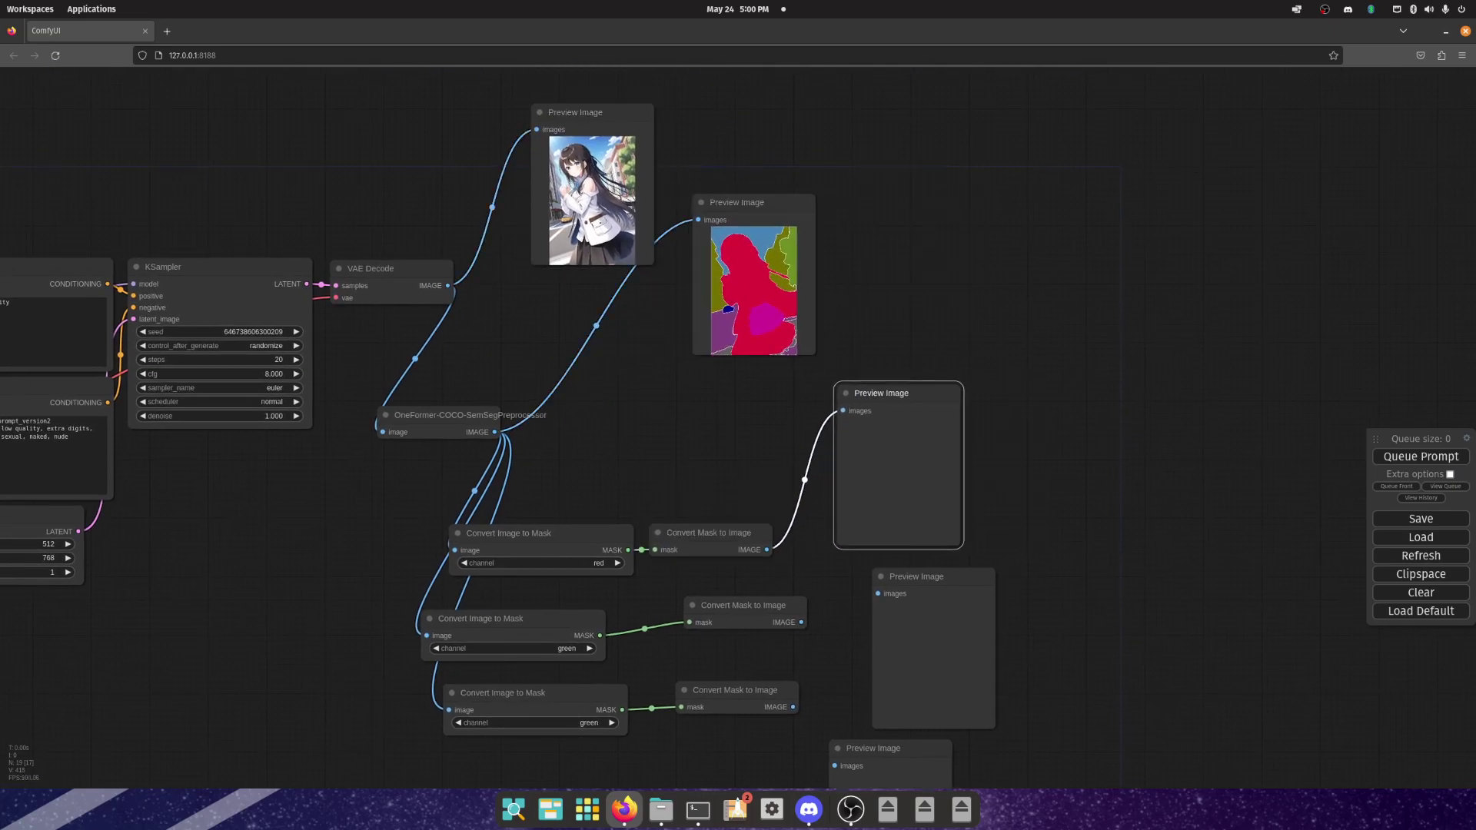
# Step: Wire the middle and bottom mask results to their own Preview Images and queue the workflow
pyautogui.moveTo(1153, 462); pyautogui.dragTo(1129, 290)
pyautogui.moveTo(719, 434); pyautogui.dragTo(853, 422)
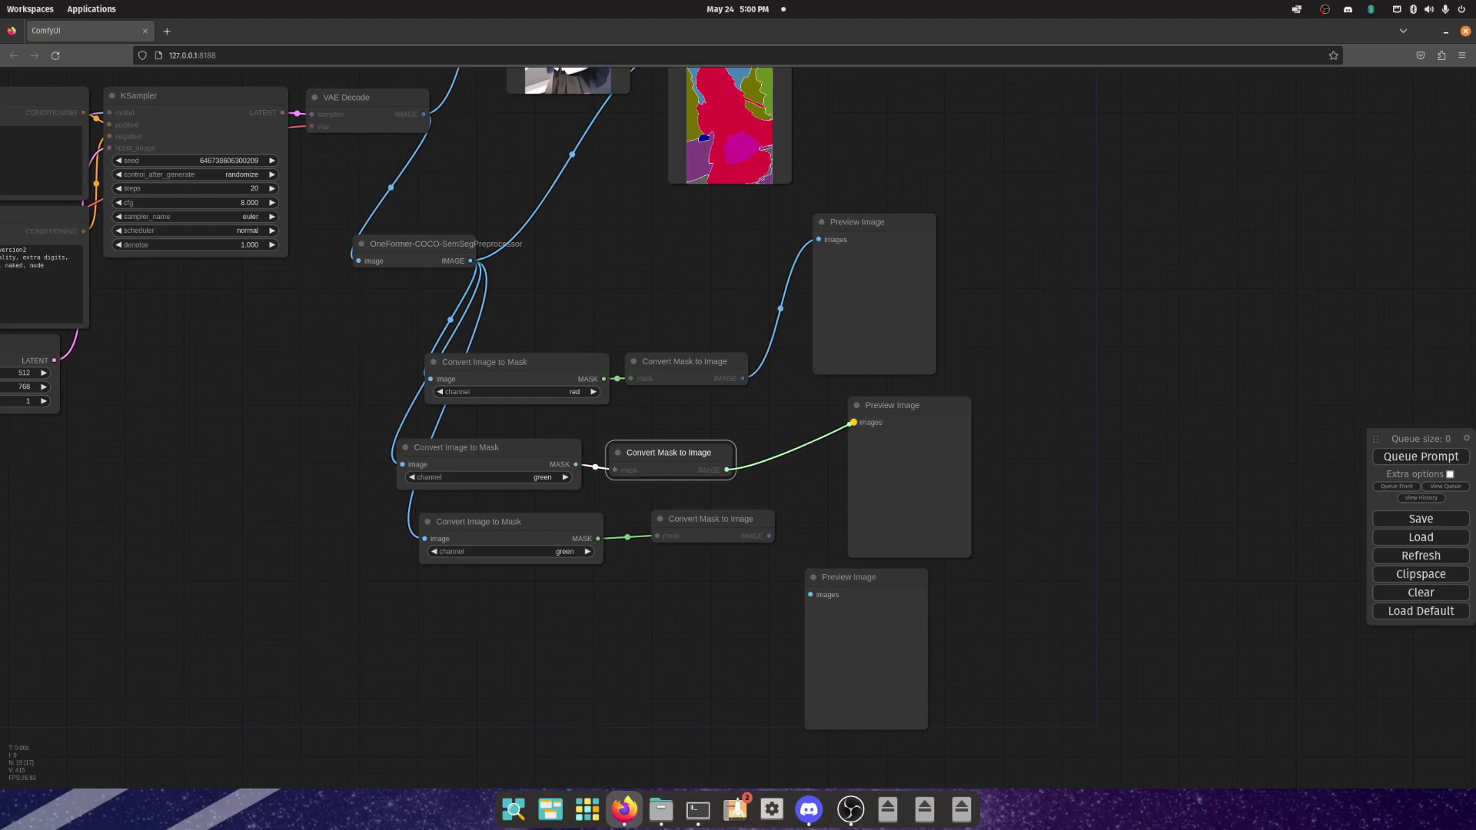
pyautogui.moveTo(711, 518); pyautogui.dragTo(810, 594)
pyautogui.moveTo(891, 405); pyautogui.dragTo(838, 401)
pyautogui.moveTo(884, 222); pyautogui.dragTo(872, 225)
pyautogui.click(1421, 456)
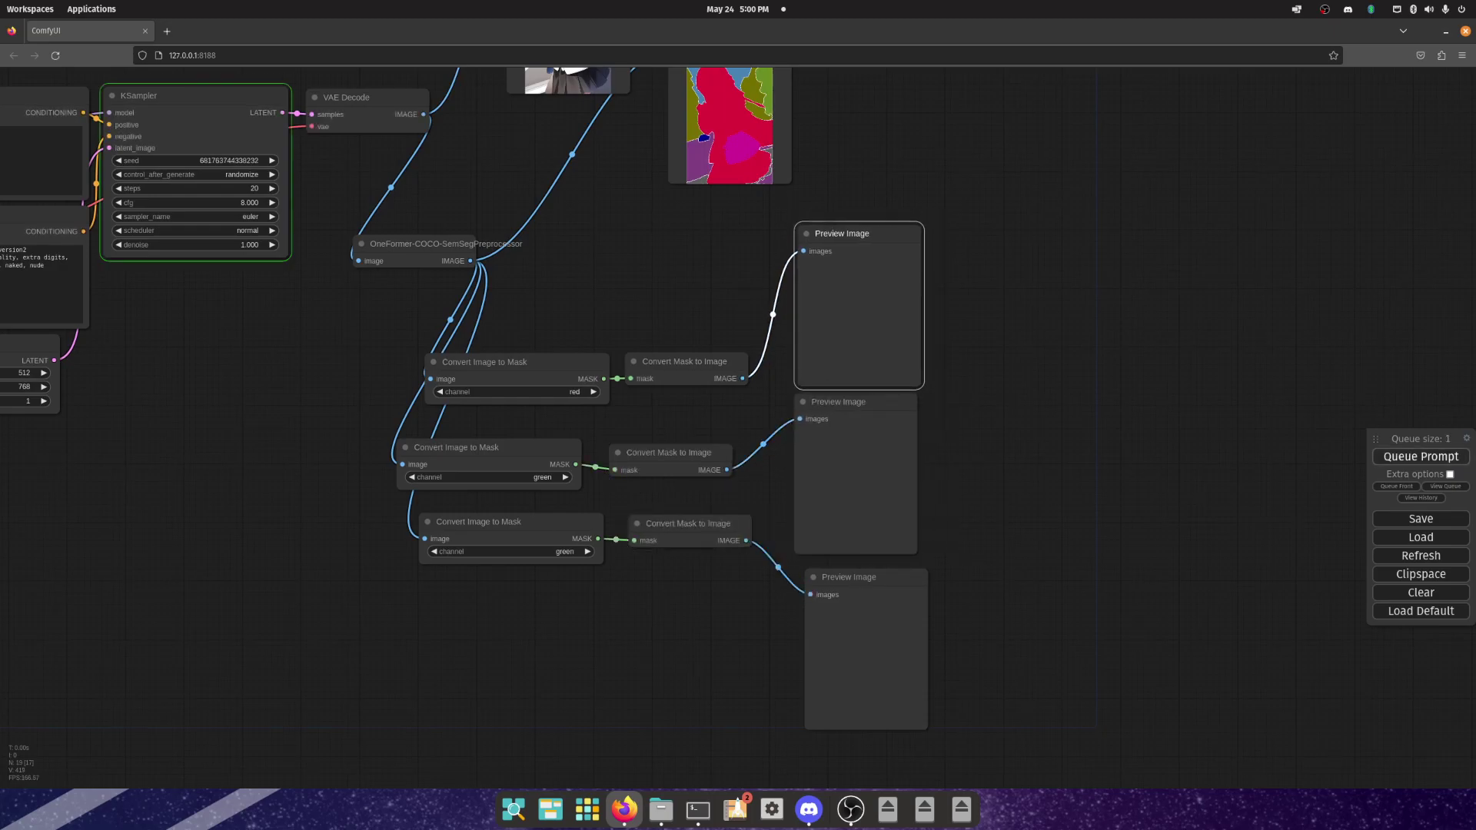
# Step: Set the KSampler's control_after_generate option to fixed
pyautogui.scroll(-2, 1153, 431)
pyautogui.moveTo(1153, 431); pyautogui.dragTo(1146, 488)
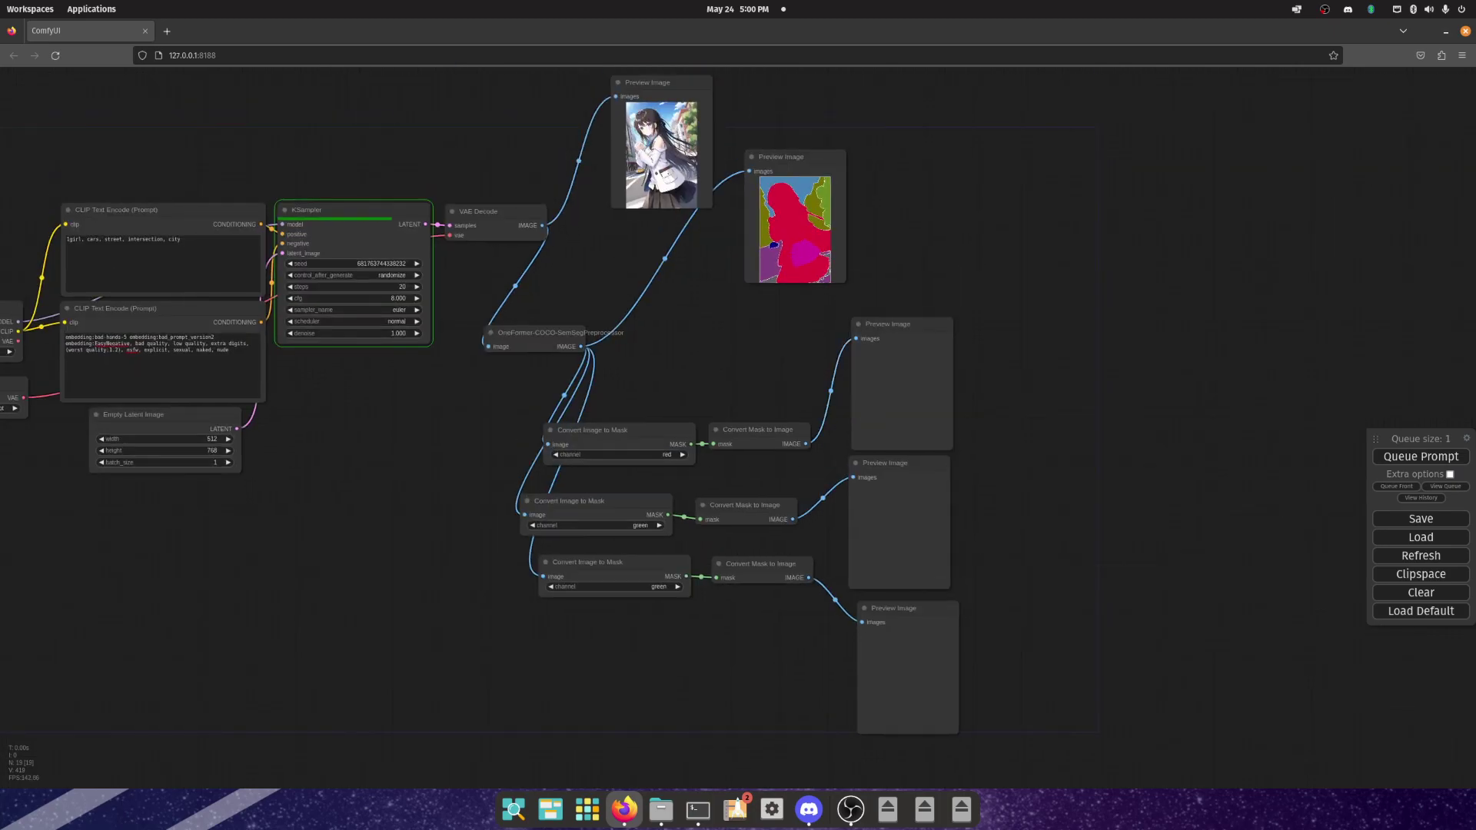
pyautogui.click(392, 275)
pyautogui.click(385, 275)
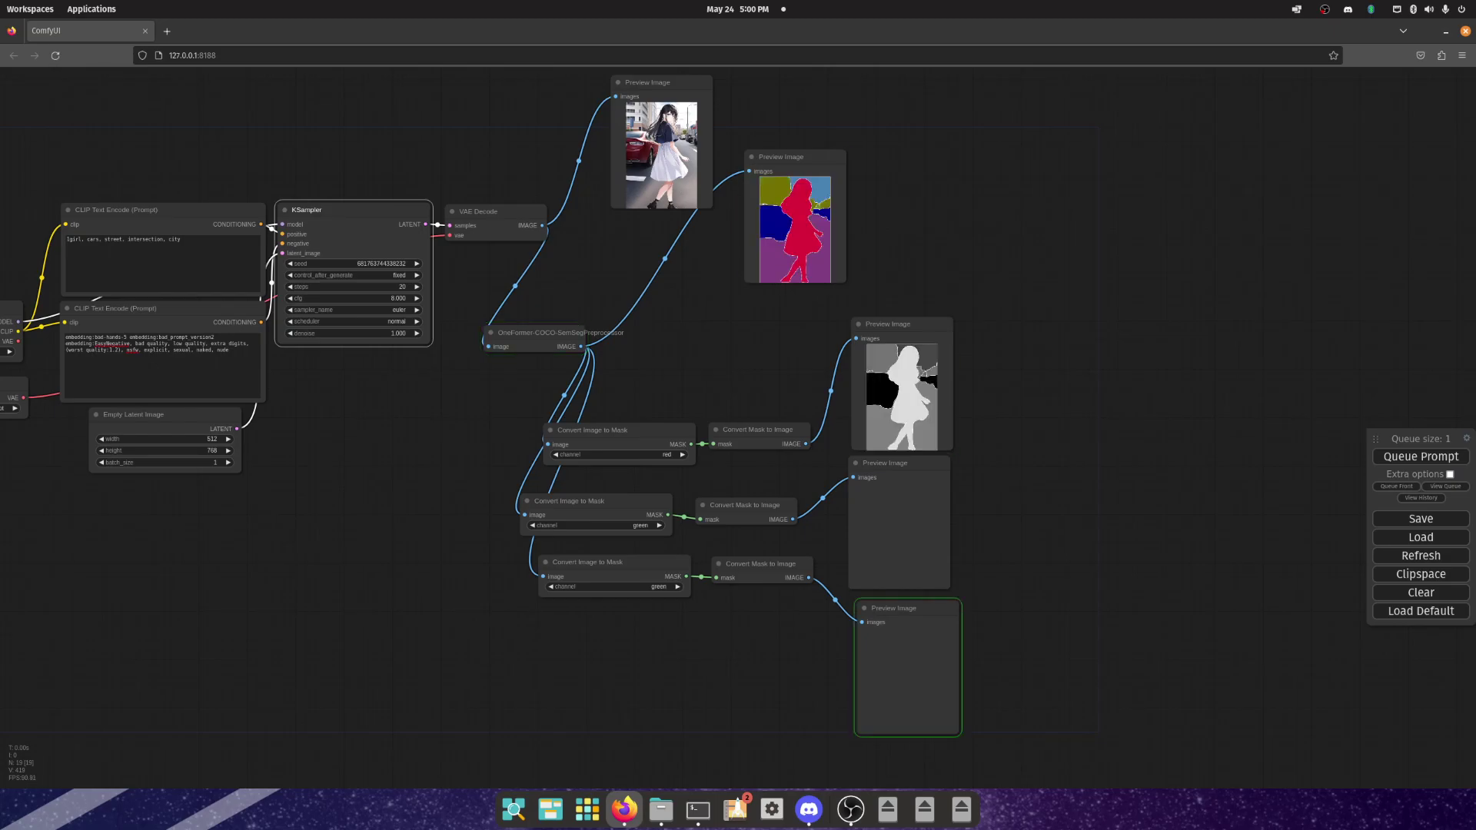
# Step: Shift the two lower Convert Image to Mask nodes left into line
pyautogui.moveTo(1076, 385); pyautogui.dragTo(994, 405)
pyautogui.moveTo(538, 461); pyautogui.dragTo(638, 542)
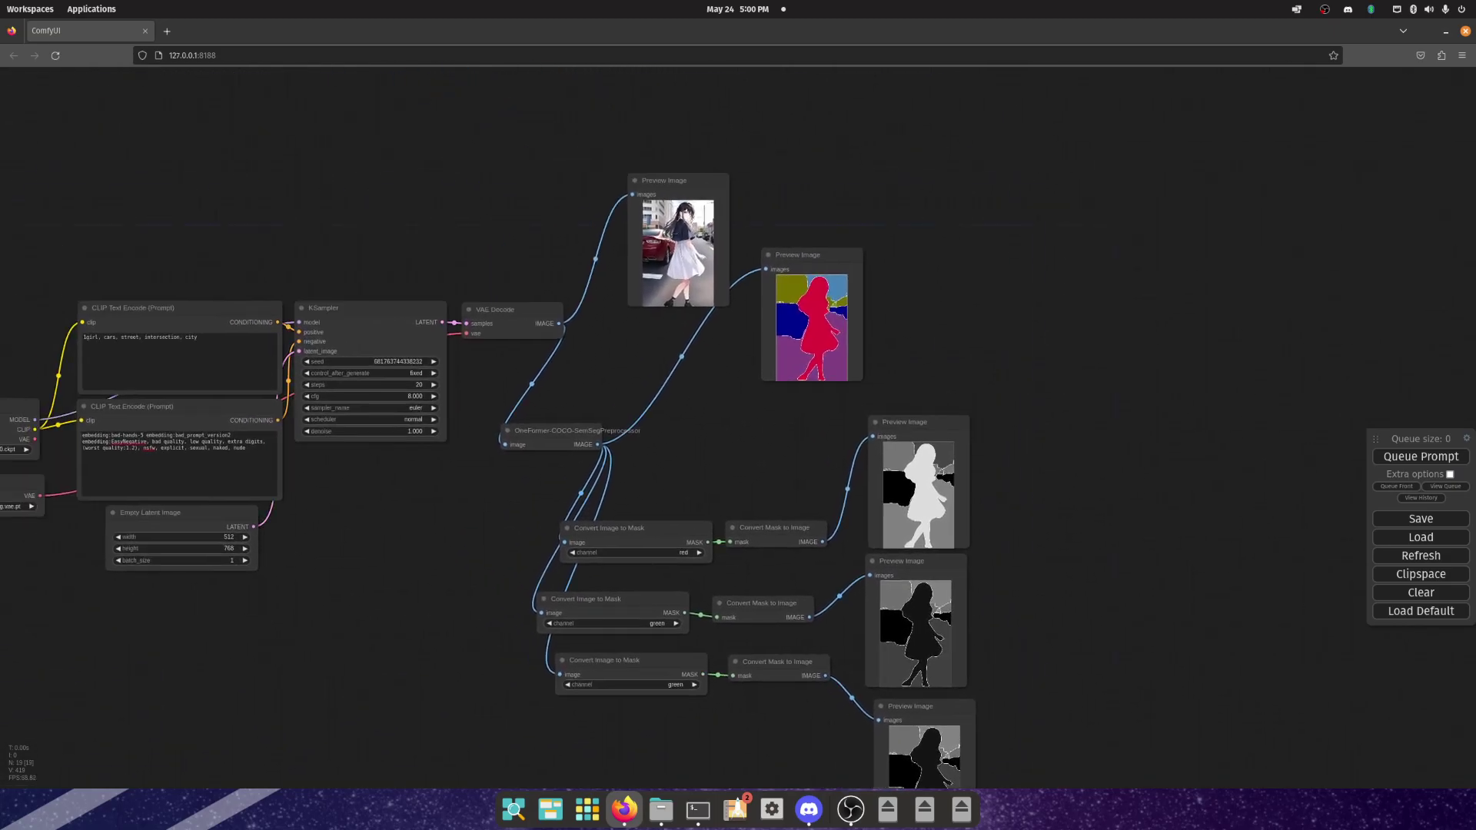
pyautogui.scroll(5, 515, 423)
pyautogui.scroll(-5, 515, 422)
pyautogui.scroll(1, 515, 423)
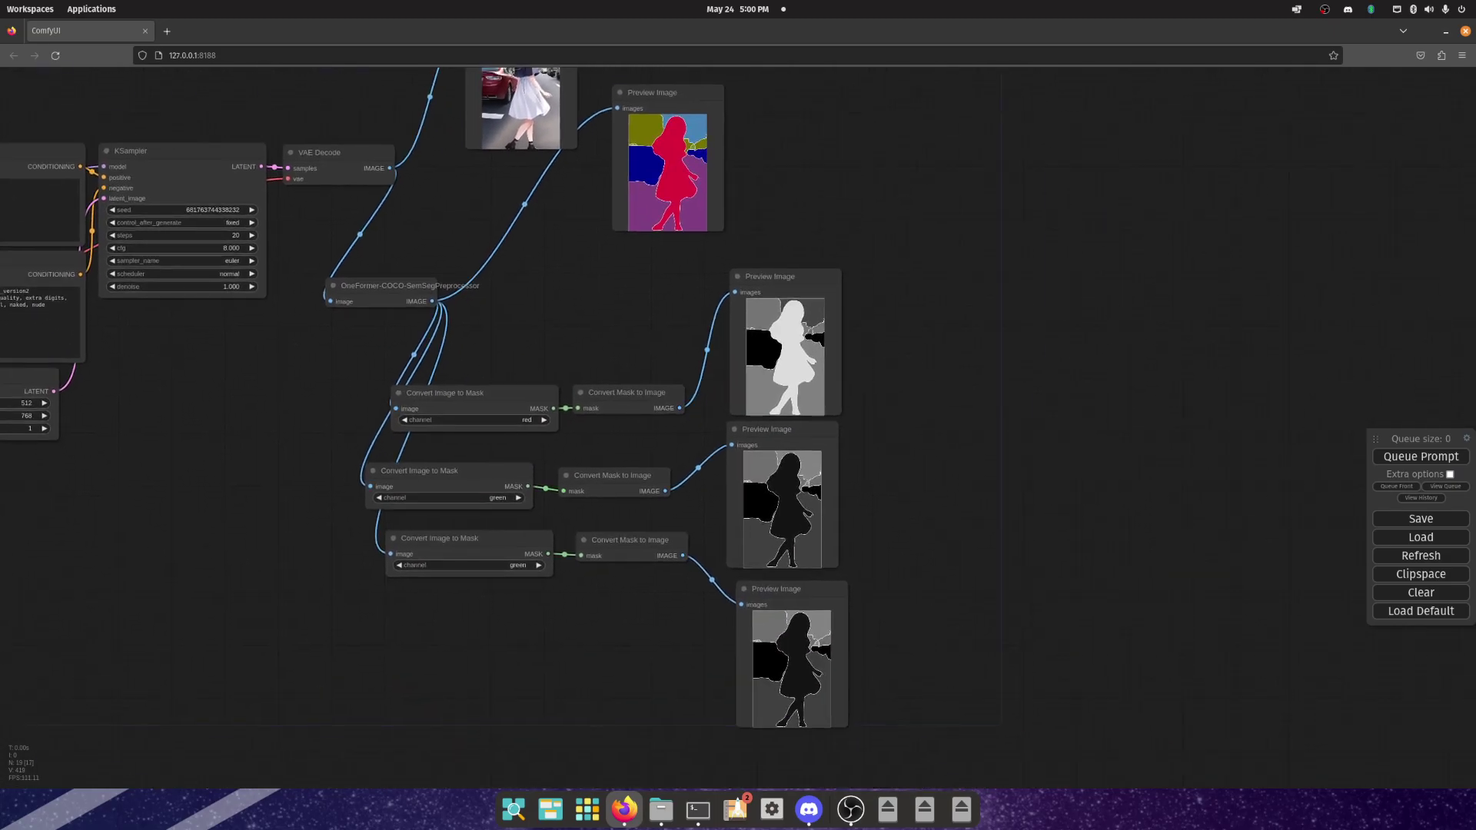
pyautogui.moveTo(738, 415); pyautogui.dragTo(737, 418)
pyautogui.moveTo(439, 542); pyautogui.dragTo(400, 538)
pyautogui.moveTo(419, 474); pyautogui.dragTo(397, 486)
# Step: Align the red-channel Convert Image to Mask and three Convert Mask to Image nodes into rows
pyautogui.click(445, 396)
pyautogui.moveTo(444, 395); pyautogui.dragTo(400, 436)
pyautogui.moveTo(615, 396); pyautogui.dragTo(607, 484)
pyautogui.moveTo(628, 544); pyautogui.dragTo(608, 542)
pyautogui.moveTo(538, 653); pyautogui.dragTo(532, 779)
# Step: Zoom in and out on the coloured segmentation preview to inspect it
pyautogui.scroll(12, 659, 284)
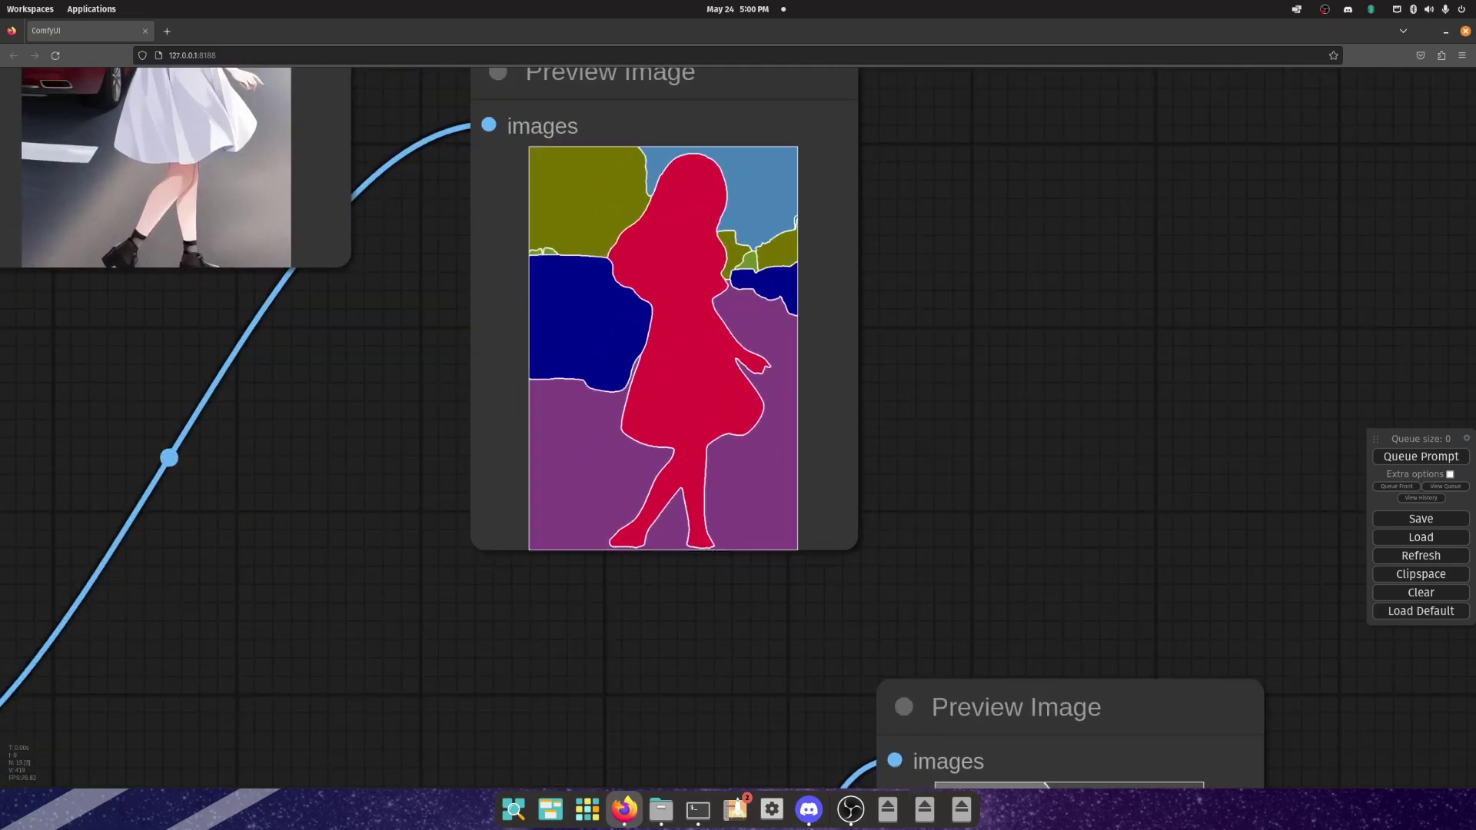
pyautogui.scroll(-3, 701, 460)
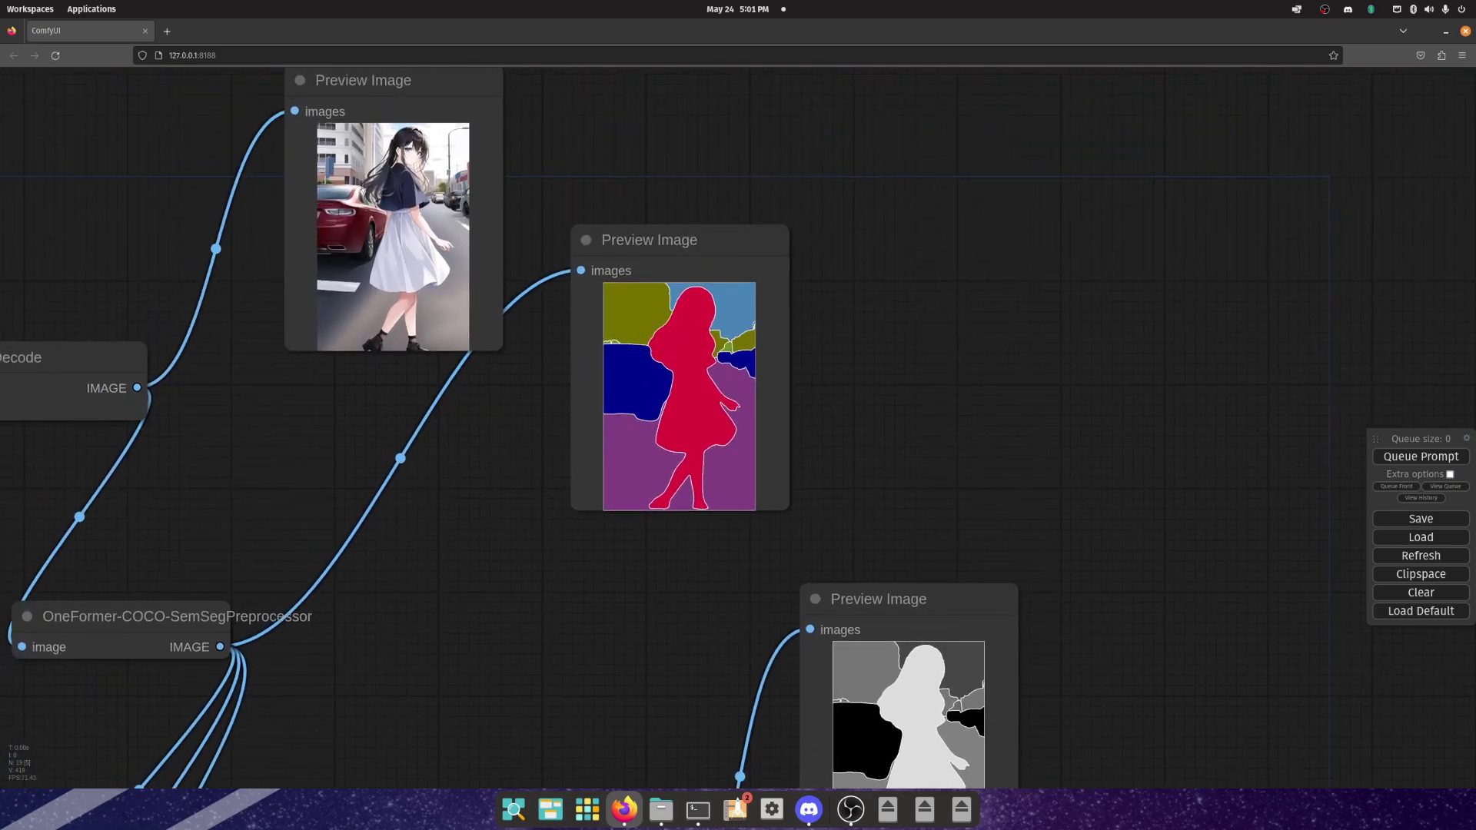
pyautogui.scroll(15, 689, 344)
pyautogui.scroll(-10, 688, 363)
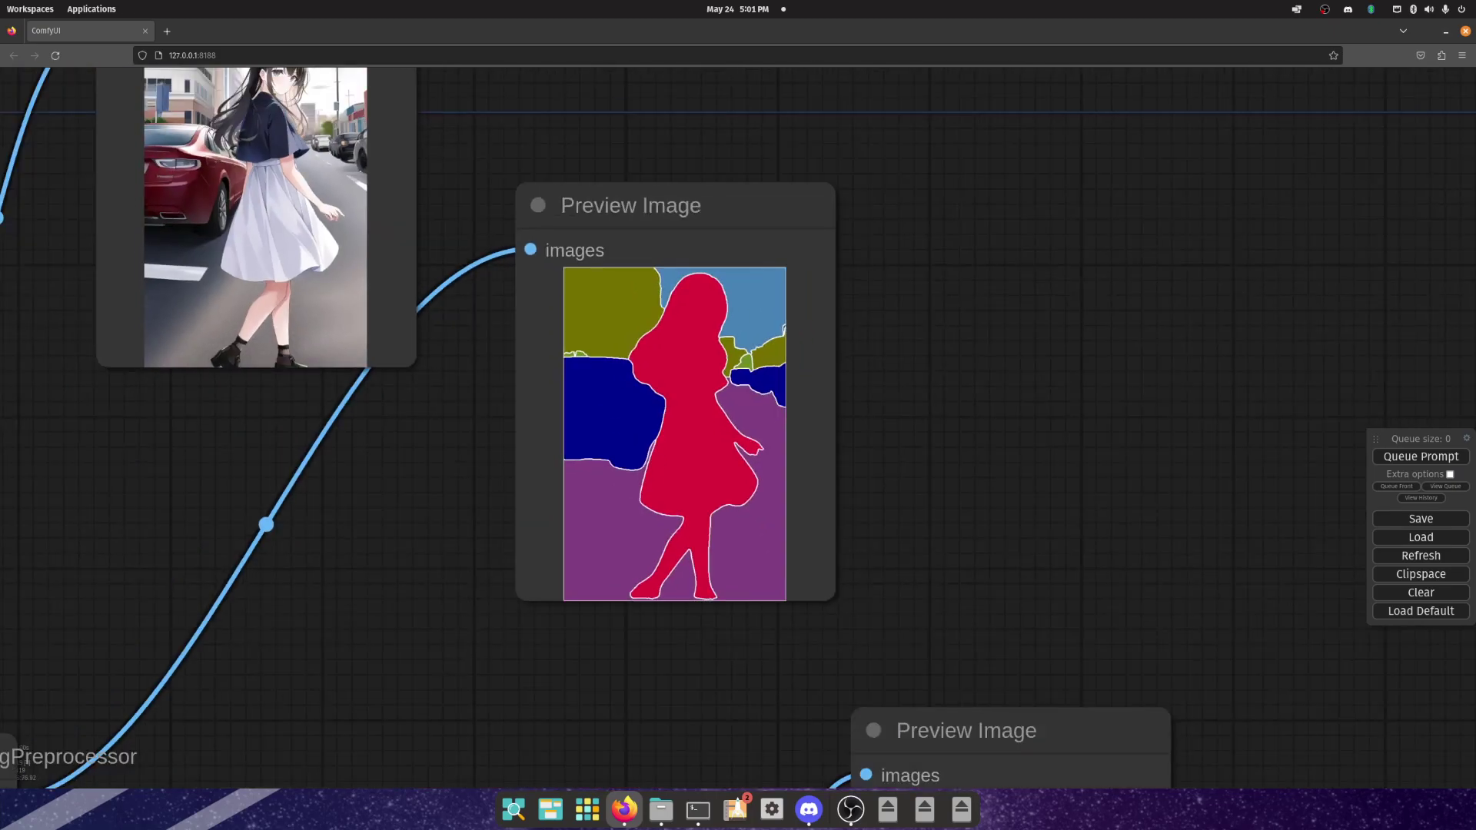
# Step: Select the segmentation Preview Image and queue another run with Ctrl+Enter
pyautogui.moveTo(691, 423); pyautogui.dragTo(760, 501)
pyautogui.click(743, 471)
pyautogui.hotkey('ctrl', 'Return')
# Step: Zoom and pan across the regenerated street image, segmentation map and channel-mask previews
pyautogui.scroll(-8, 1052, 396)
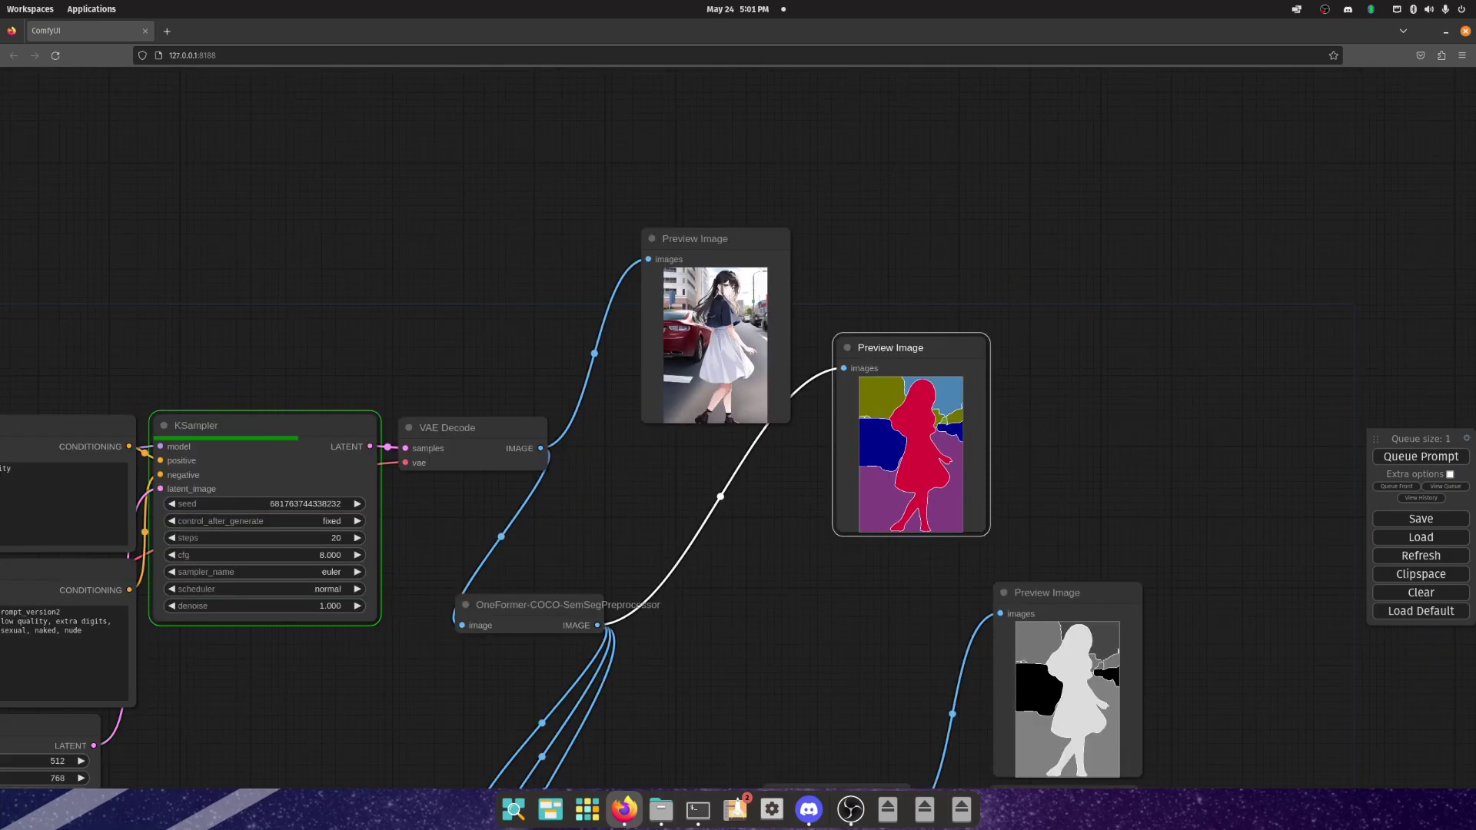
pyautogui.moveTo(1052, 396); pyautogui.dragTo(977, 379)
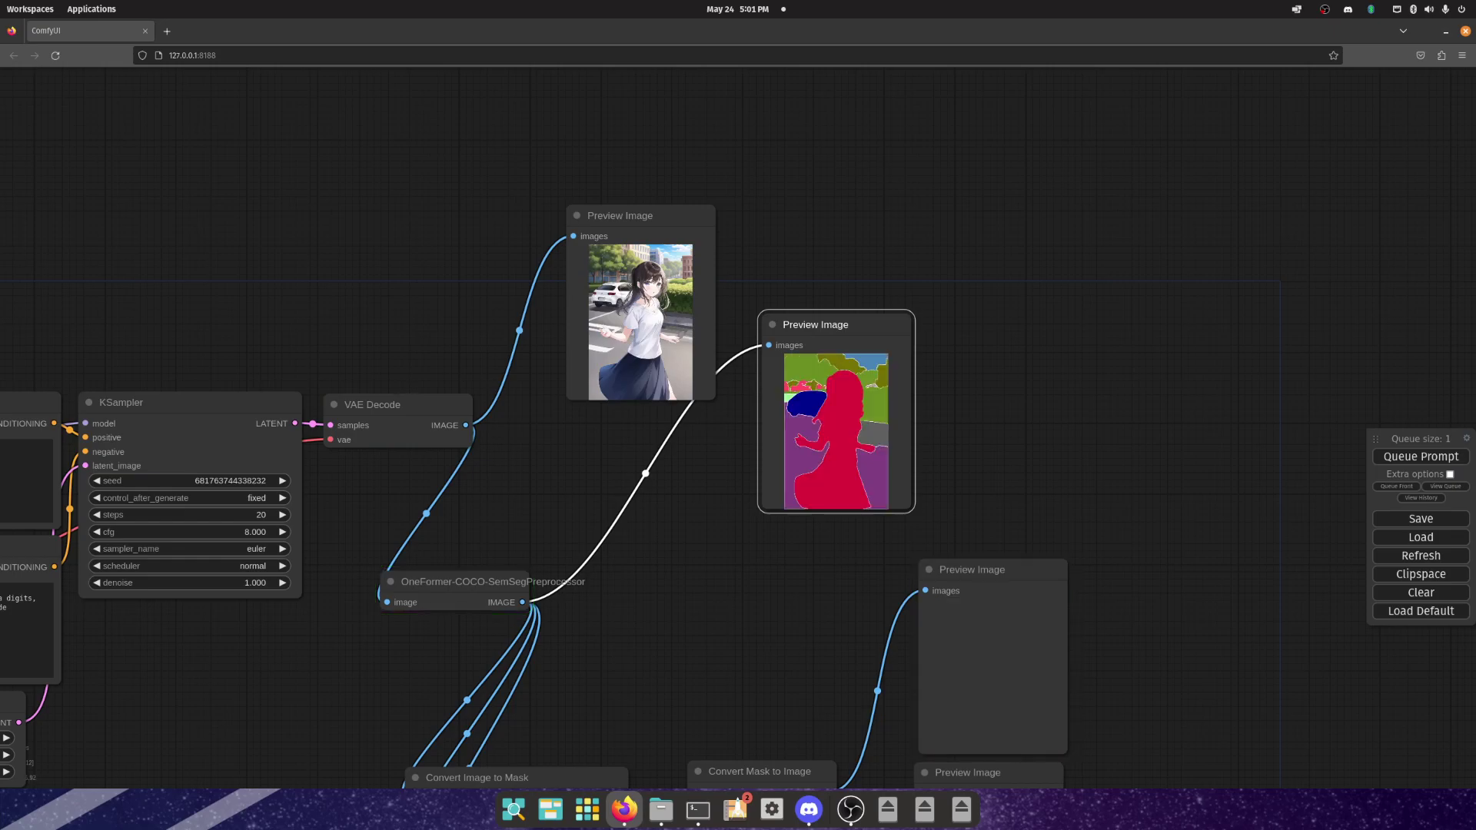
pyautogui.scroll(15, 819, 396)
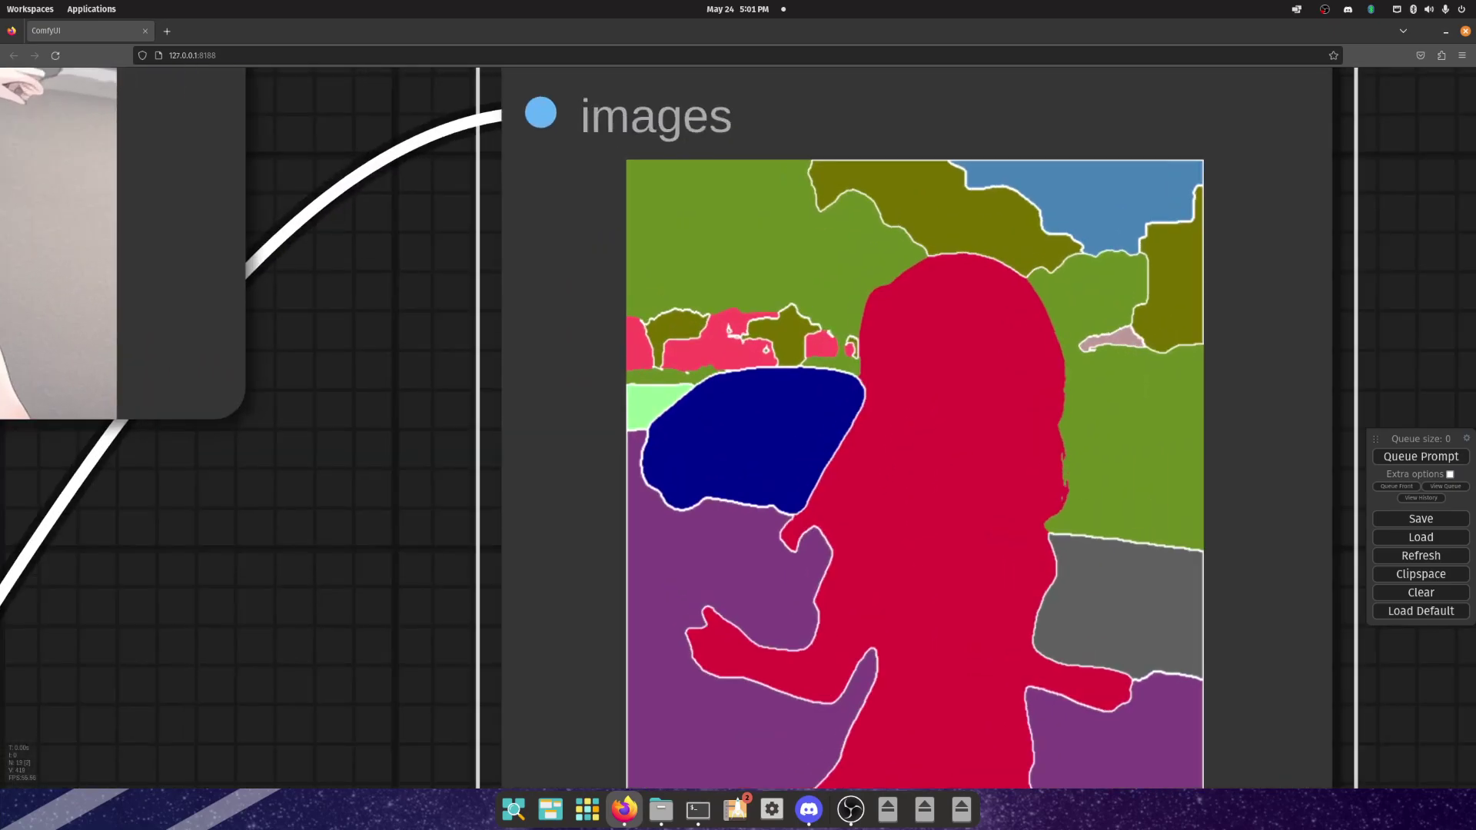
pyautogui.scroll(-11, 807, 384)
pyautogui.moveTo(807, 385); pyautogui.dragTo(969, 561)
pyautogui.scroll(-7, 768, 342)
pyautogui.scroll(20, 899, 404)
pyautogui.scroll(-9, 822, 338)
pyautogui.scroll(9, 316, 198)
pyautogui.scroll(-20, 633, 278)
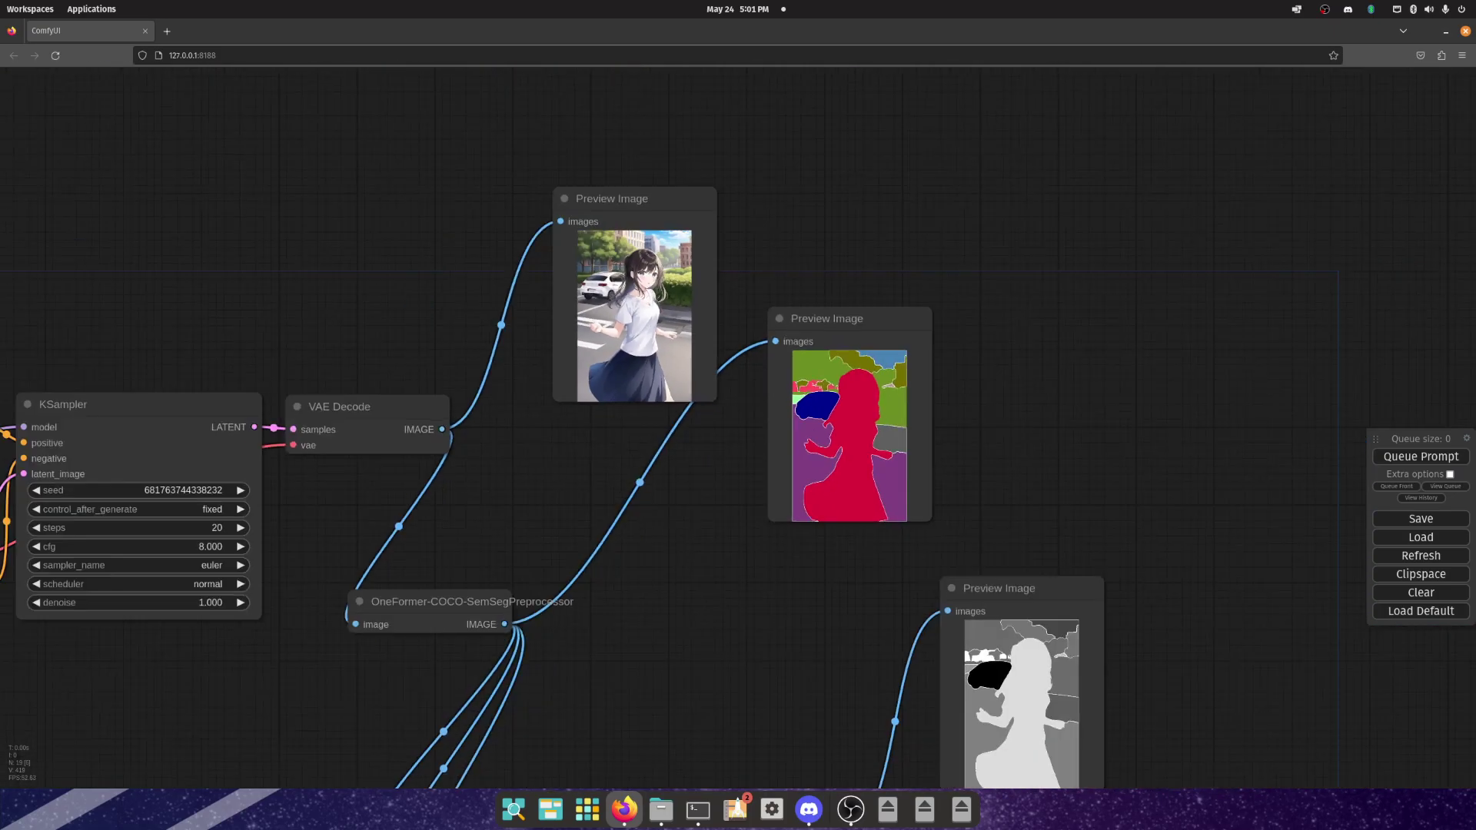
pyautogui.scroll(-2, 768, 384)
pyautogui.moveTo(708, 277); pyautogui.dragTo(807, 286)
# Step: Move the segmentation preview right and stack the three mask Preview Image nodes in a column
pyautogui.moveTo(538, 461); pyautogui.dragTo(748, 476)
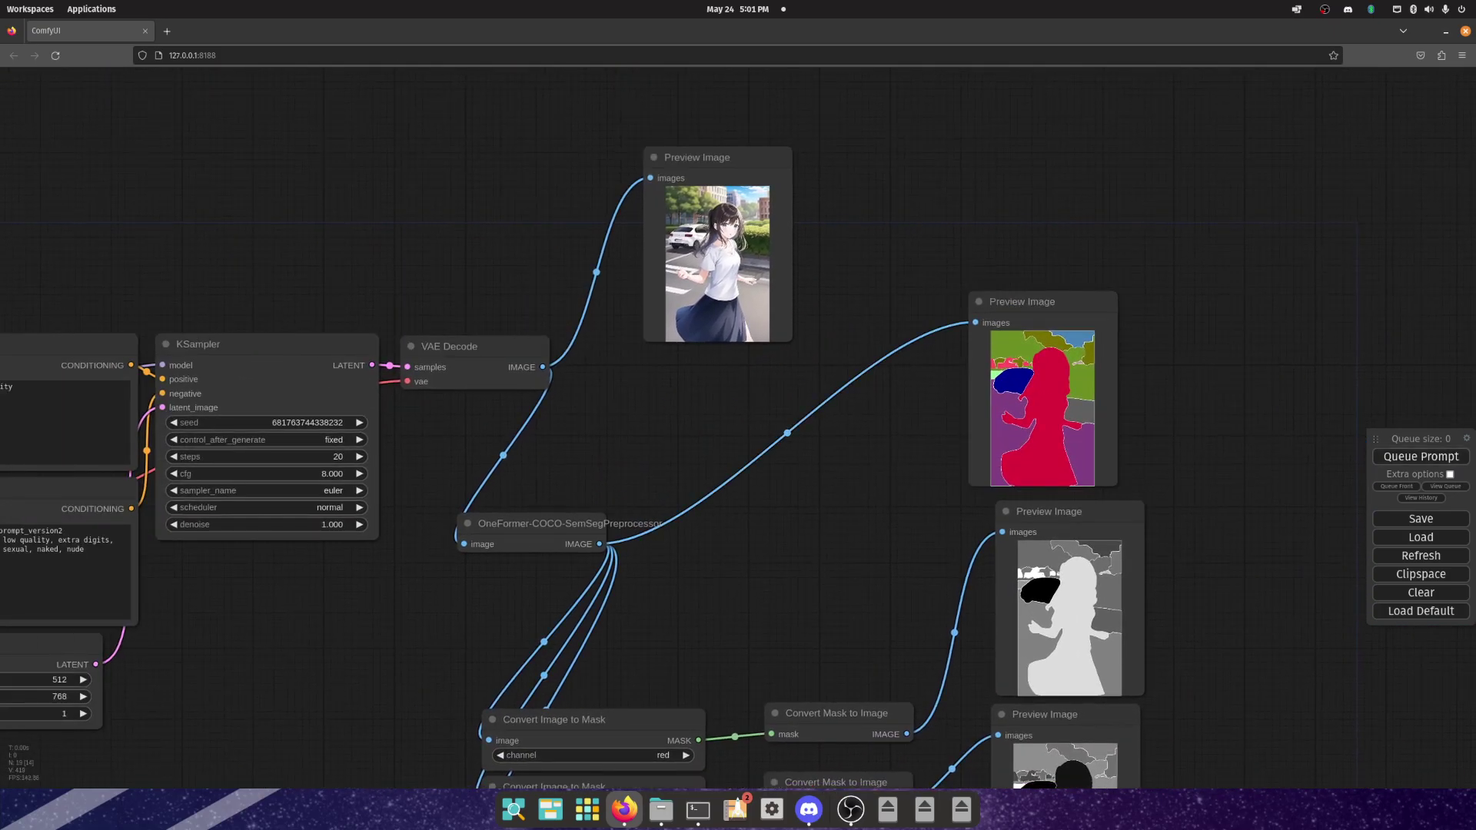
pyautogui.moveTo(845, 615); pyautogui.dragTo(510, 307)
pyautogui.moveTo(712, 618); pyautogui.dragTo(705, 632)
pyautogui.moveTo(699, 405); pyautogui.dragTo(701, 420)
pyautogui.moveTo(704, 202); pyautogui.dragTo(699, 214)
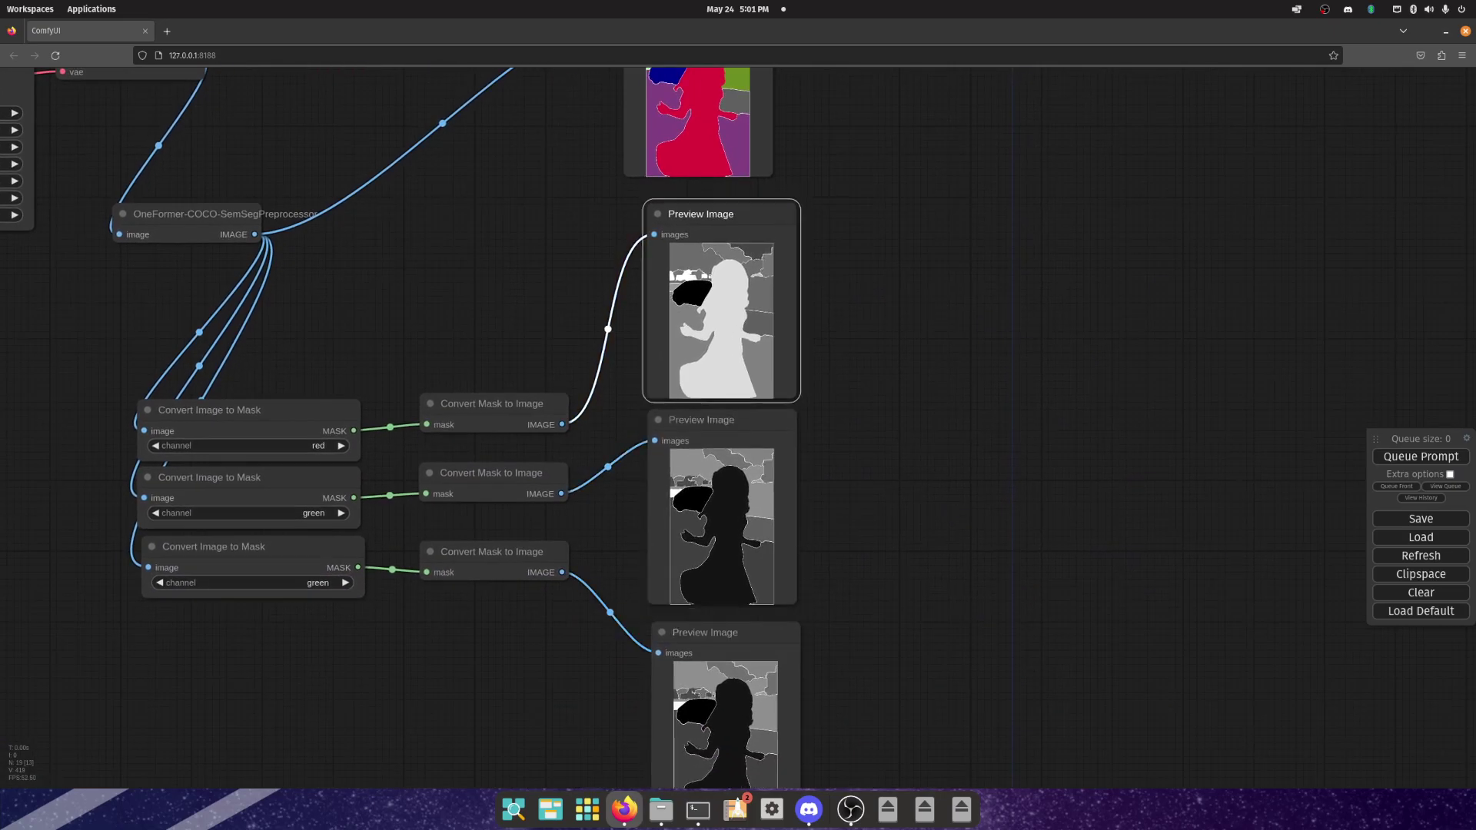
# Step: Add a MaskComposite node from the canvas menu's mask category
pyautogui.rightClick(892, 403)
pyautogui.click(907, 402)
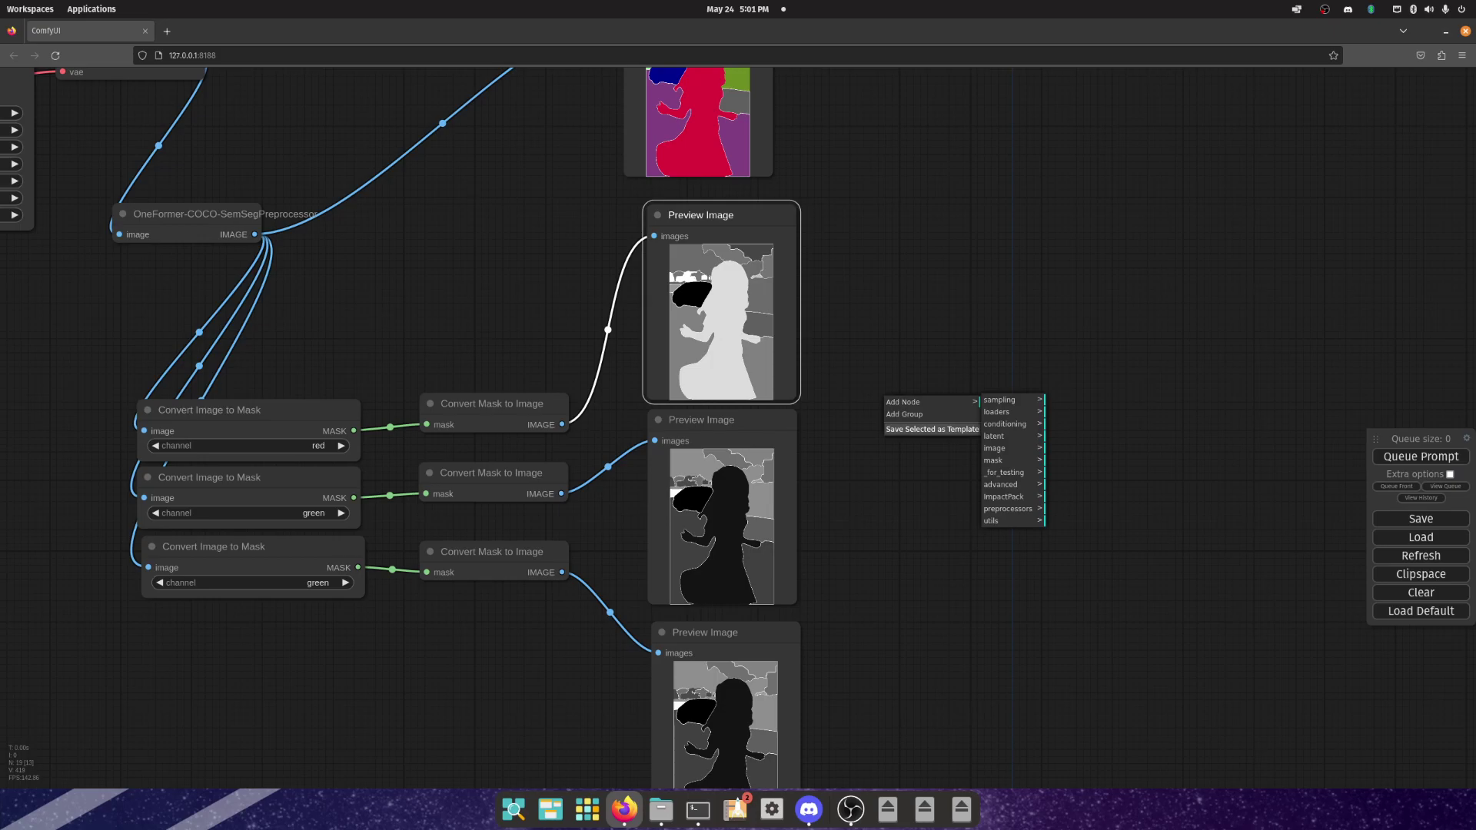
pyautogui.click(999, 461)
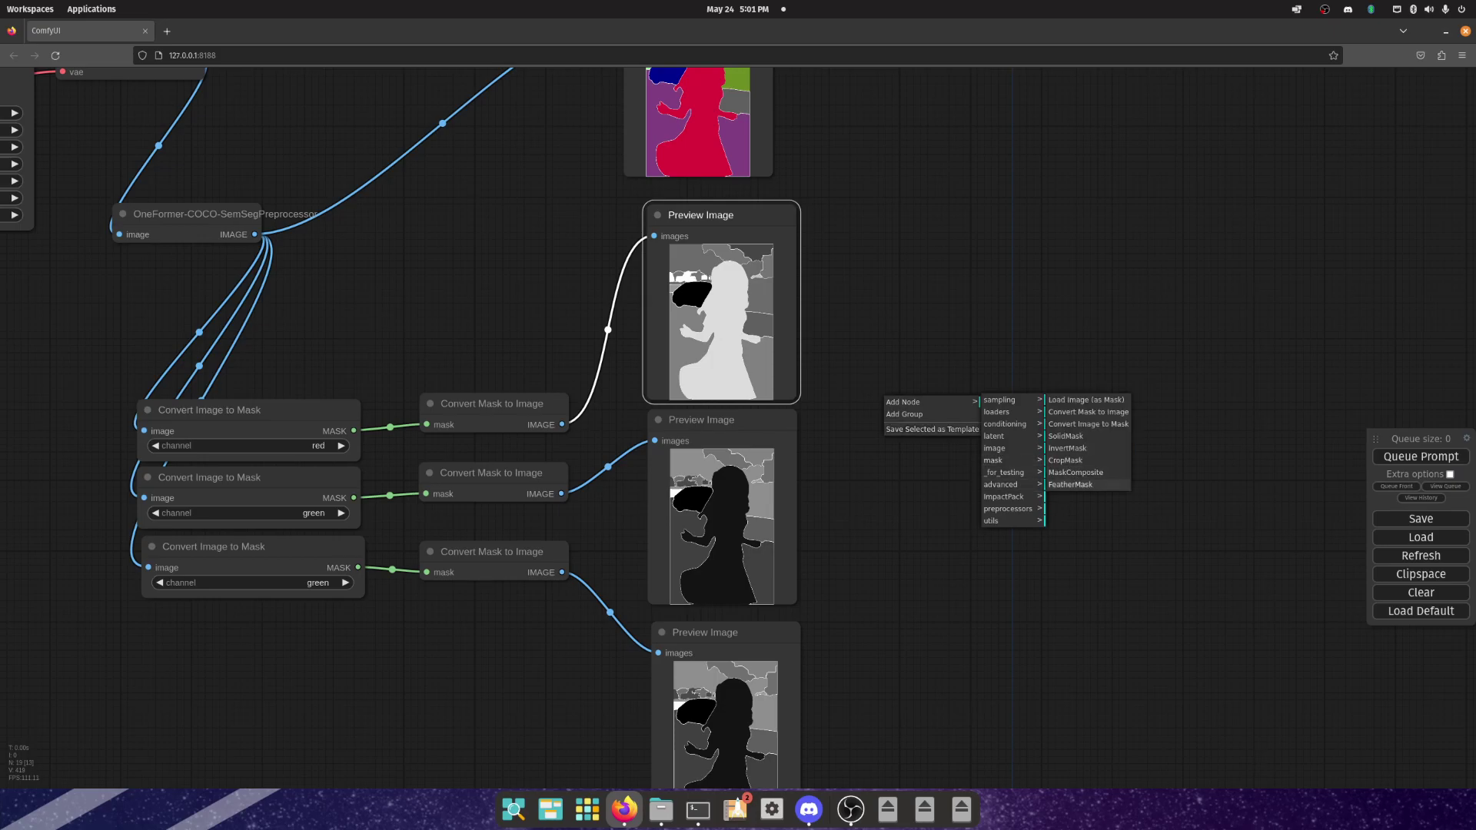
pyautogui.click(1076, 472)
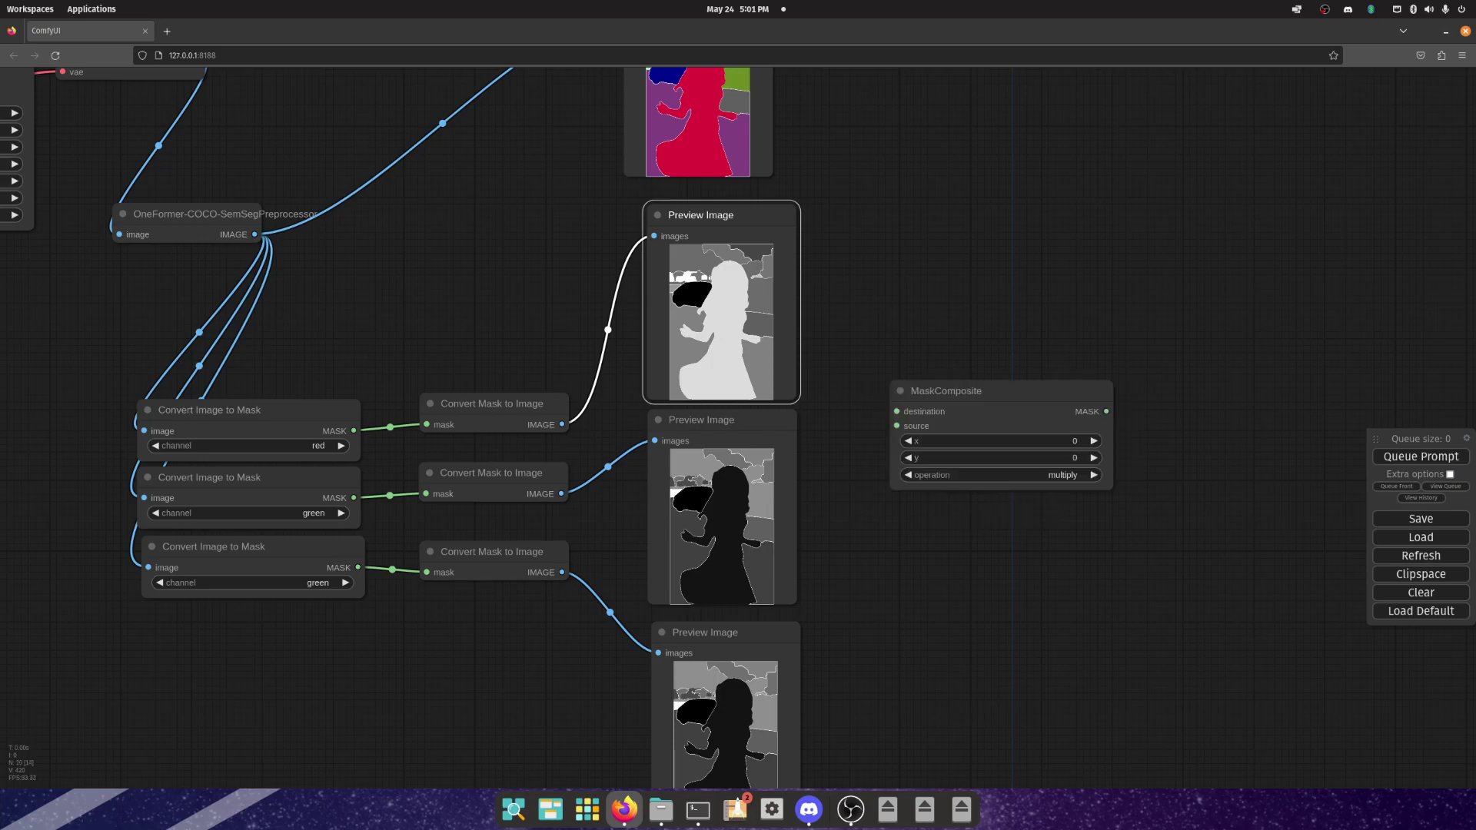
# Step: Set the MaskComposite node's operation to subtract
pyautogui.click(999, 390)
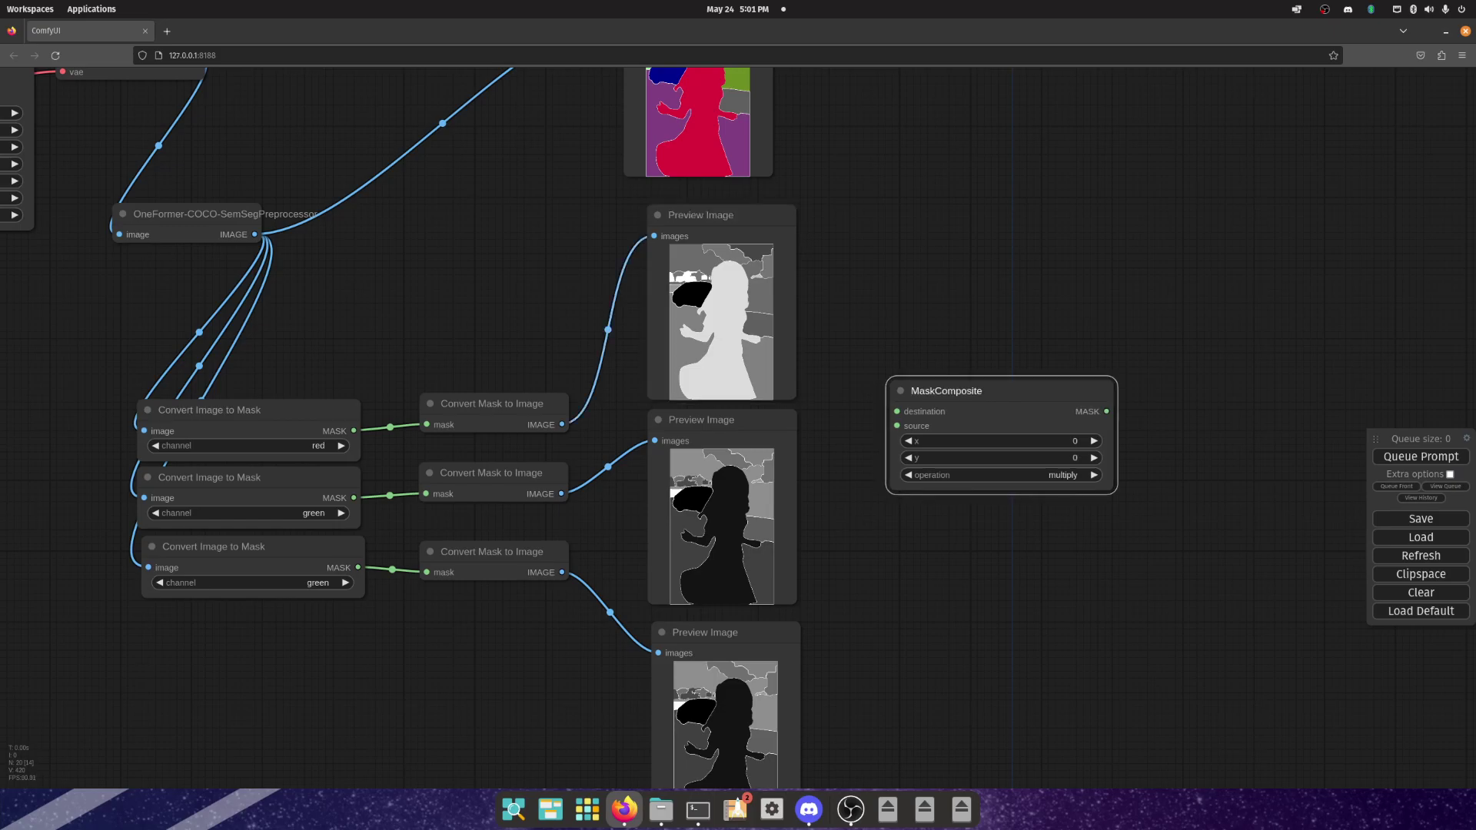
pyautogui.click(1061, 475)
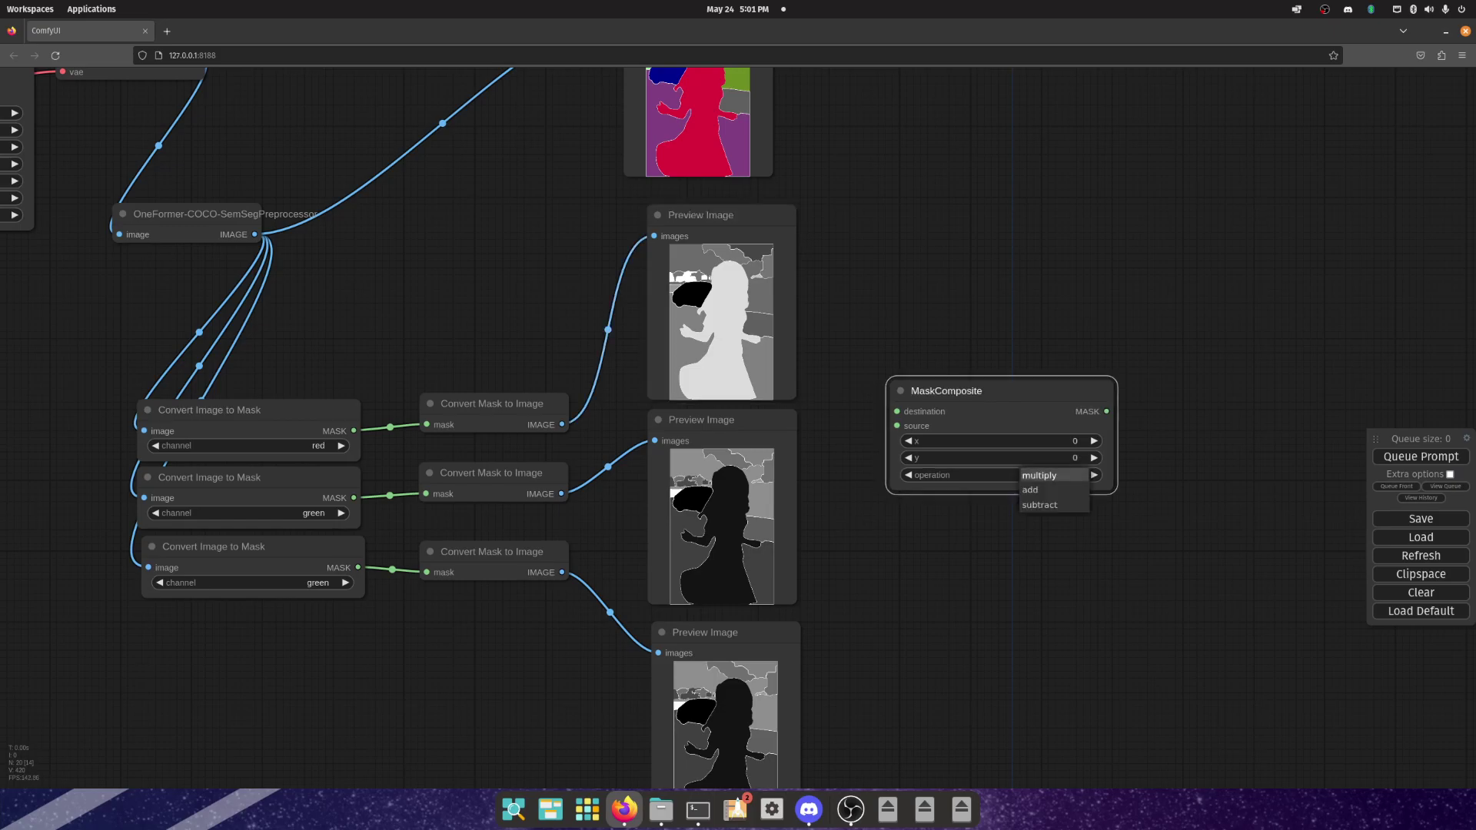
pyautogui.click(1046, 505)
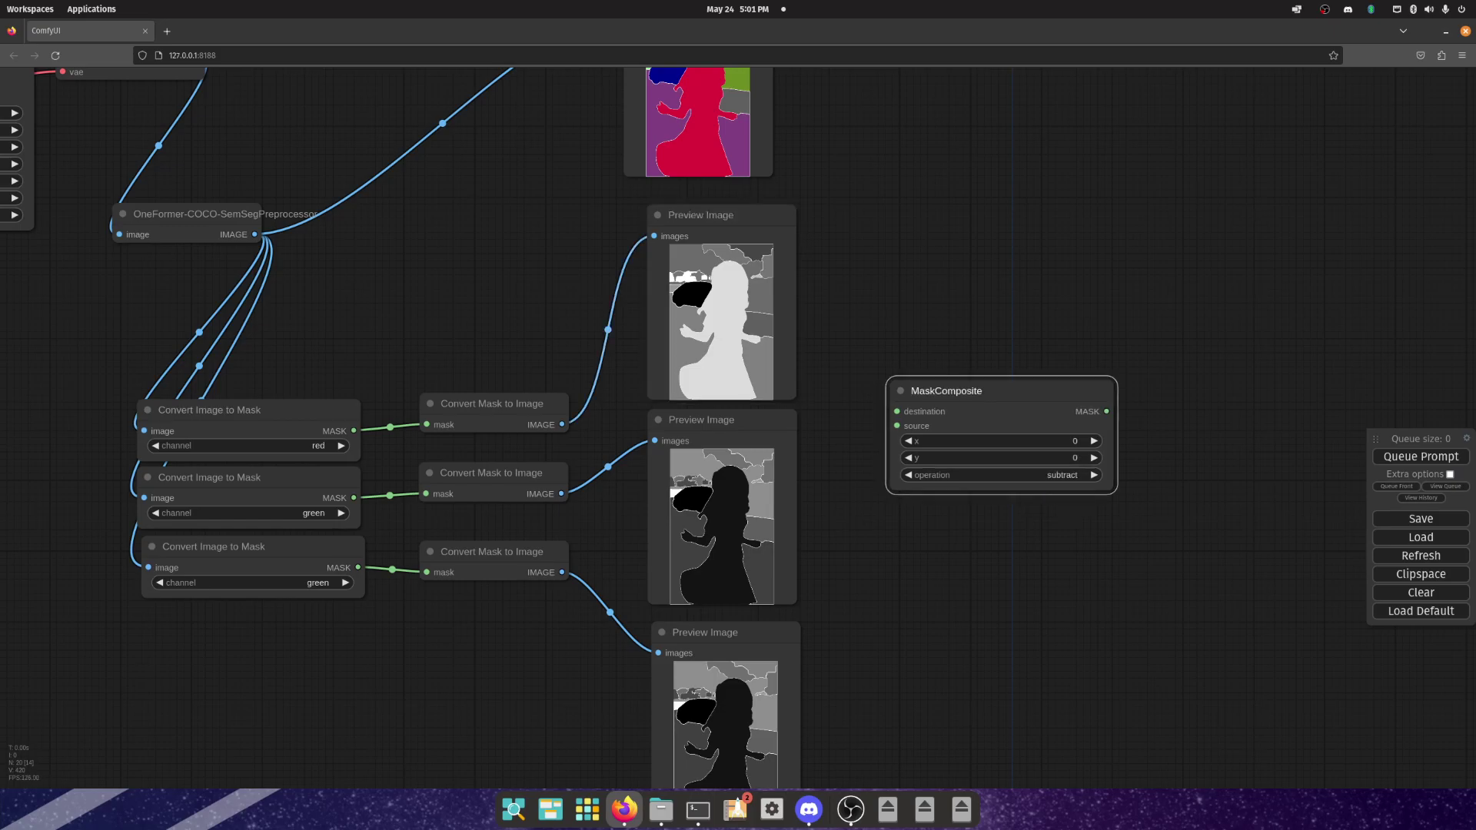
pyautogui.click(1039, 475)
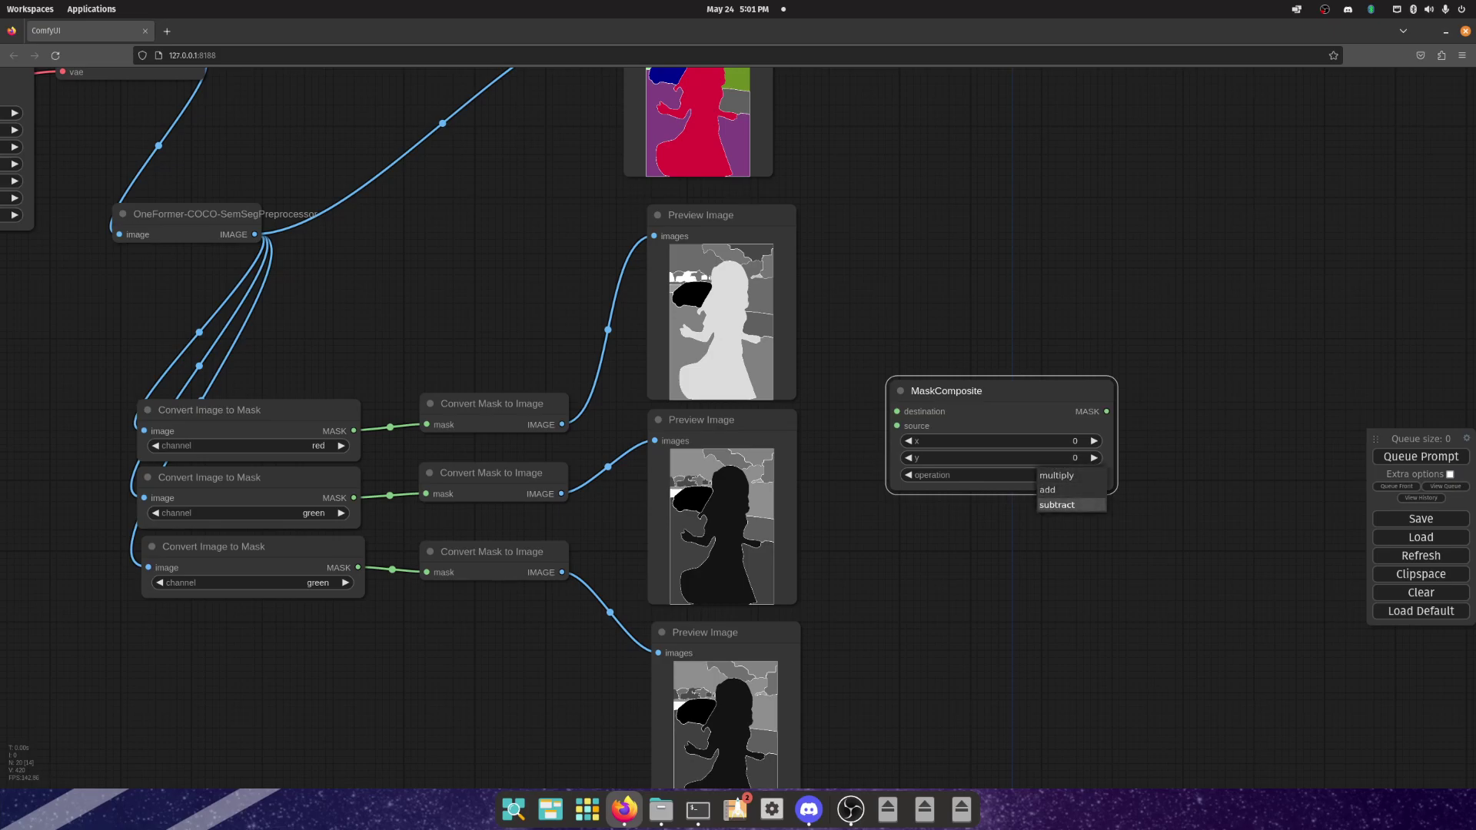
pyautogui.click(1057, 505)
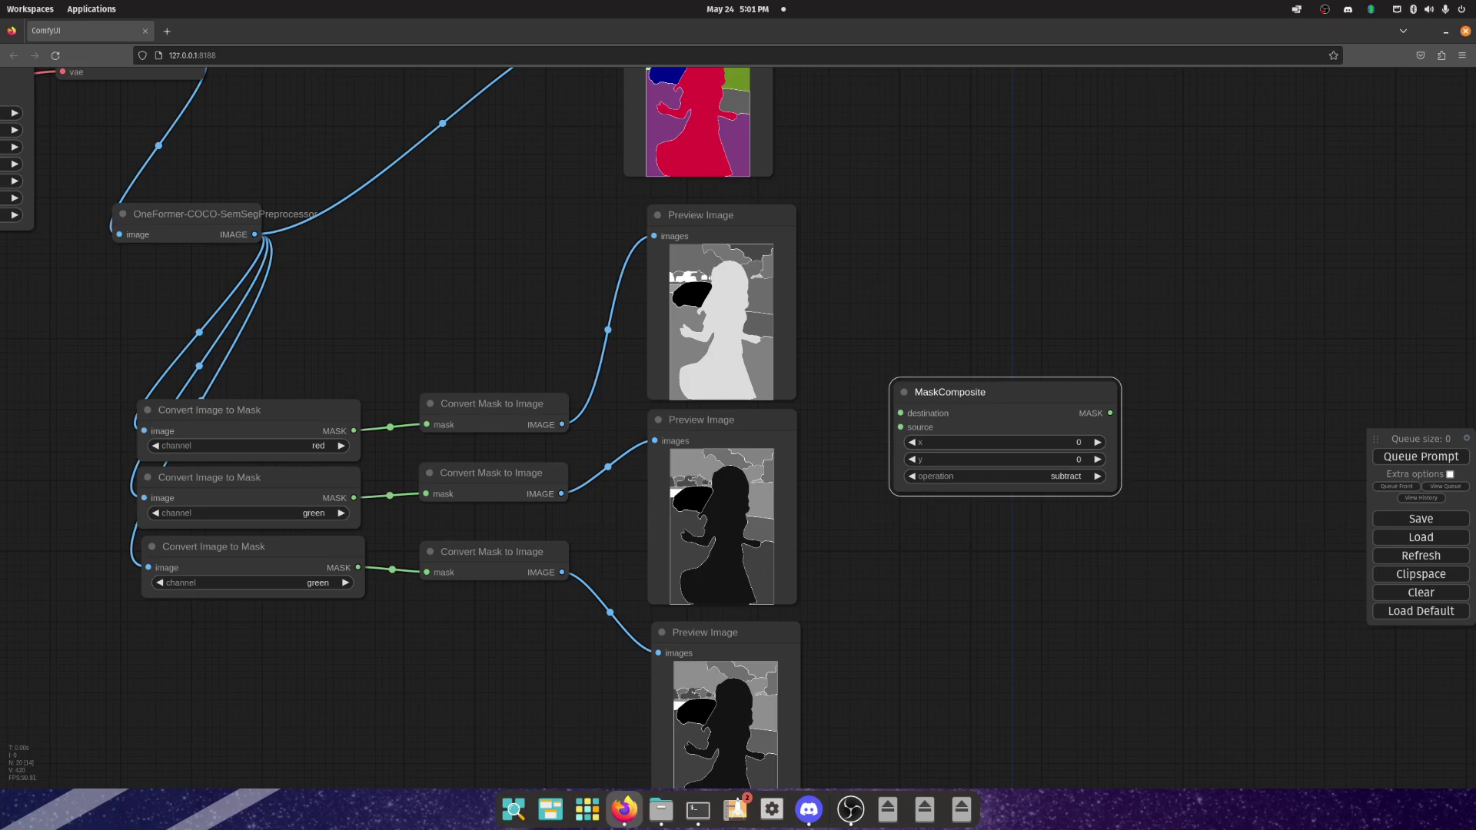
pyautogui.moveTo(831, 346); pyautogui.dragTo(1055, 411)
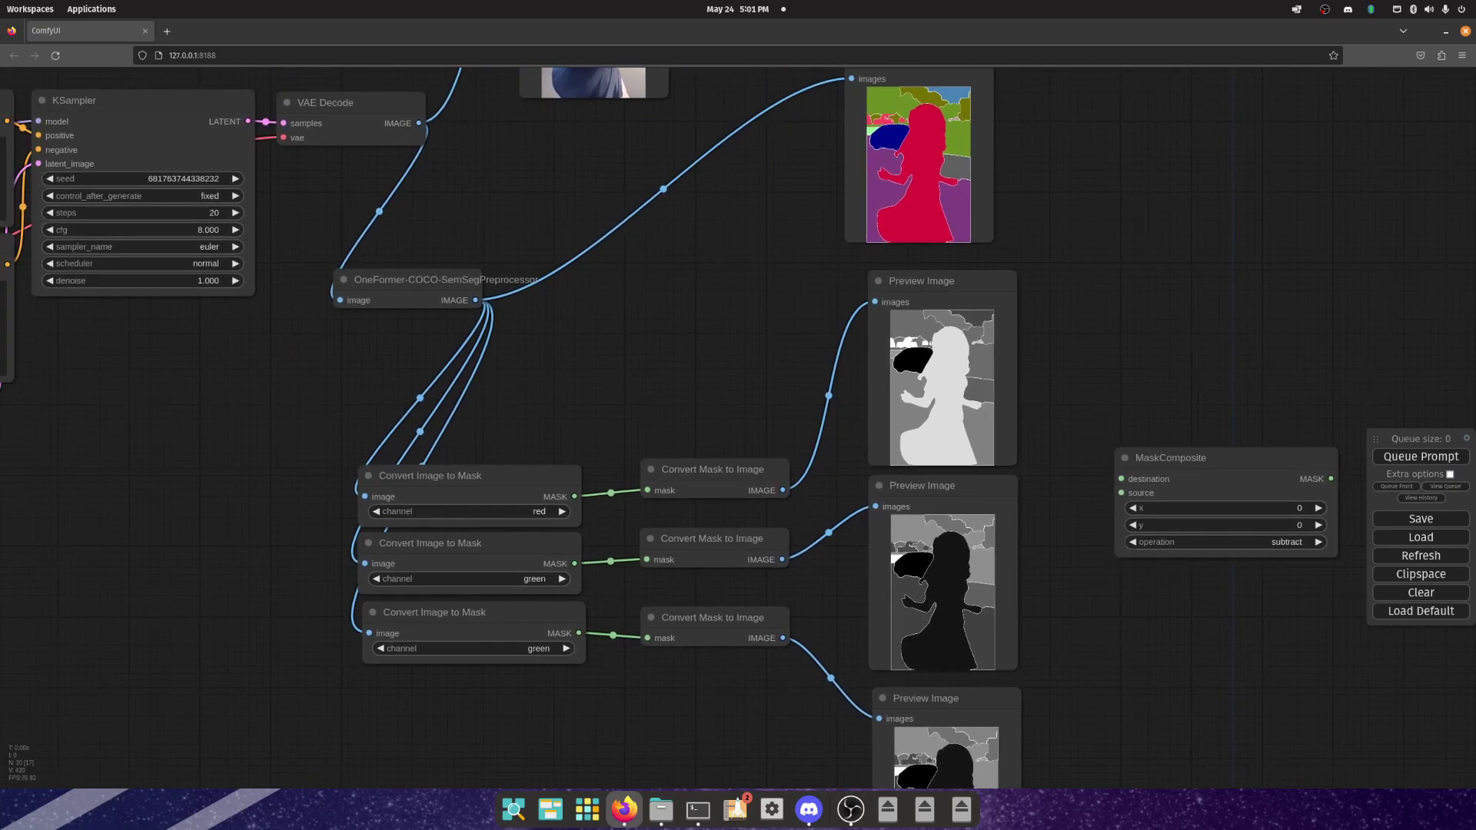
pyautogui.moveTo(461, 476)
pyautogui.mouseDown()
pyautogui.moveTo(509, 391)
pyautogui.moveTo(473, 462)
pyautogui.mouseUp()
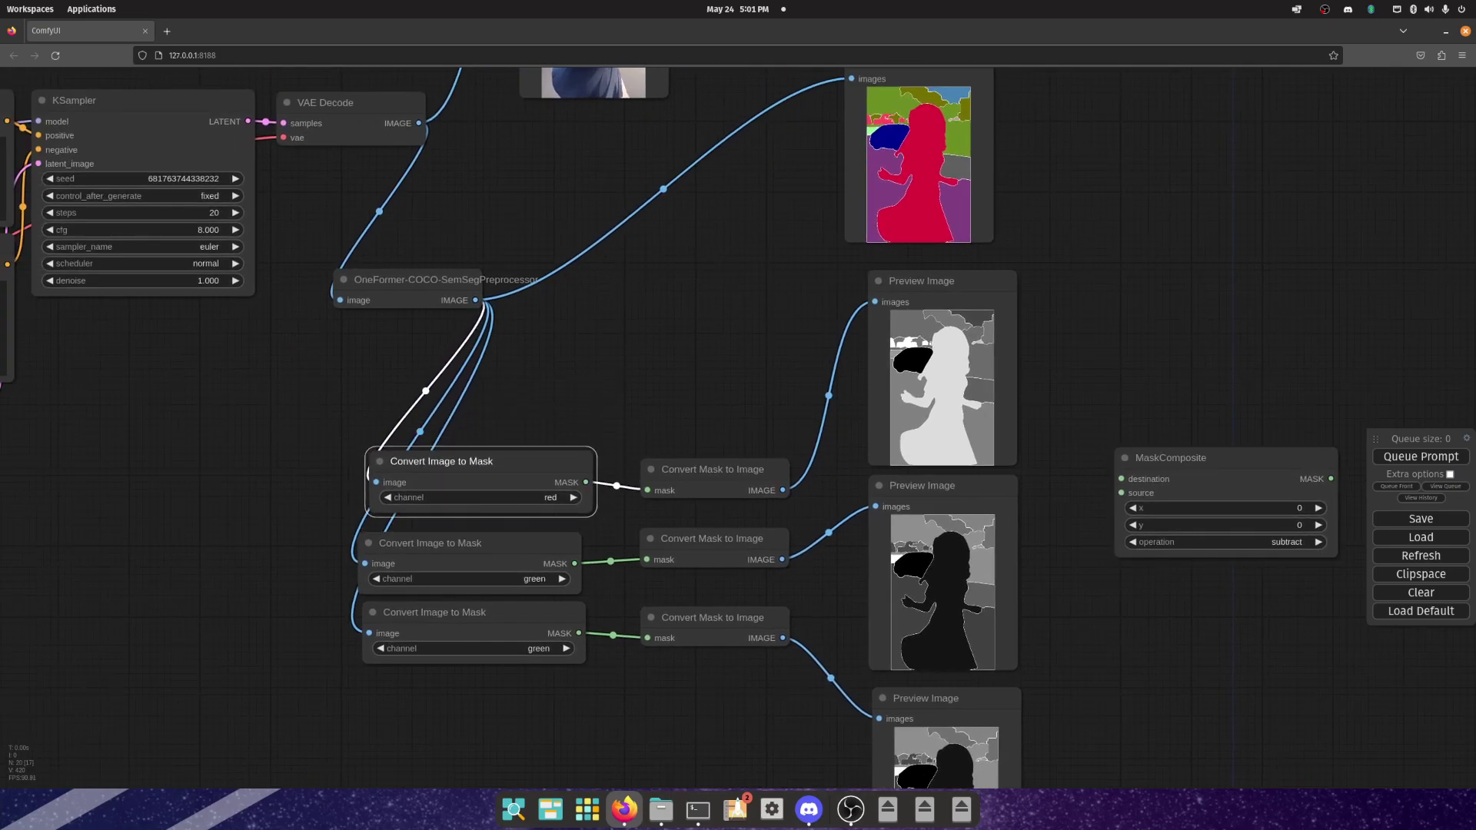
pyautogui.moveTo(692, 346); pyautogui.dragTo(549, 480)
pyautogui.scroll(20, 791, 299)
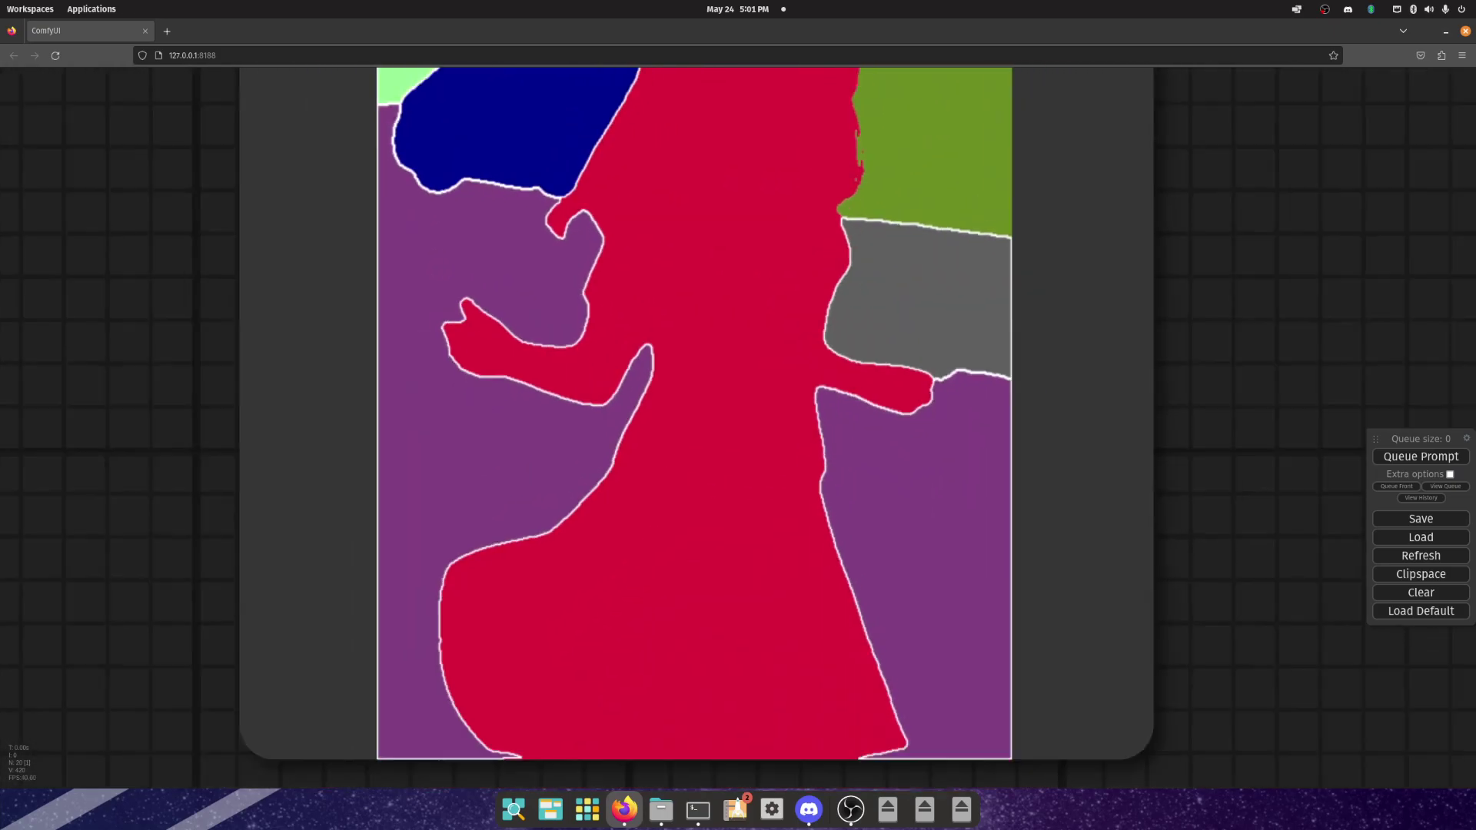
pyautogui.scroll(-5, 719, 346)
pyautogui.scroll(5, 719, 346)
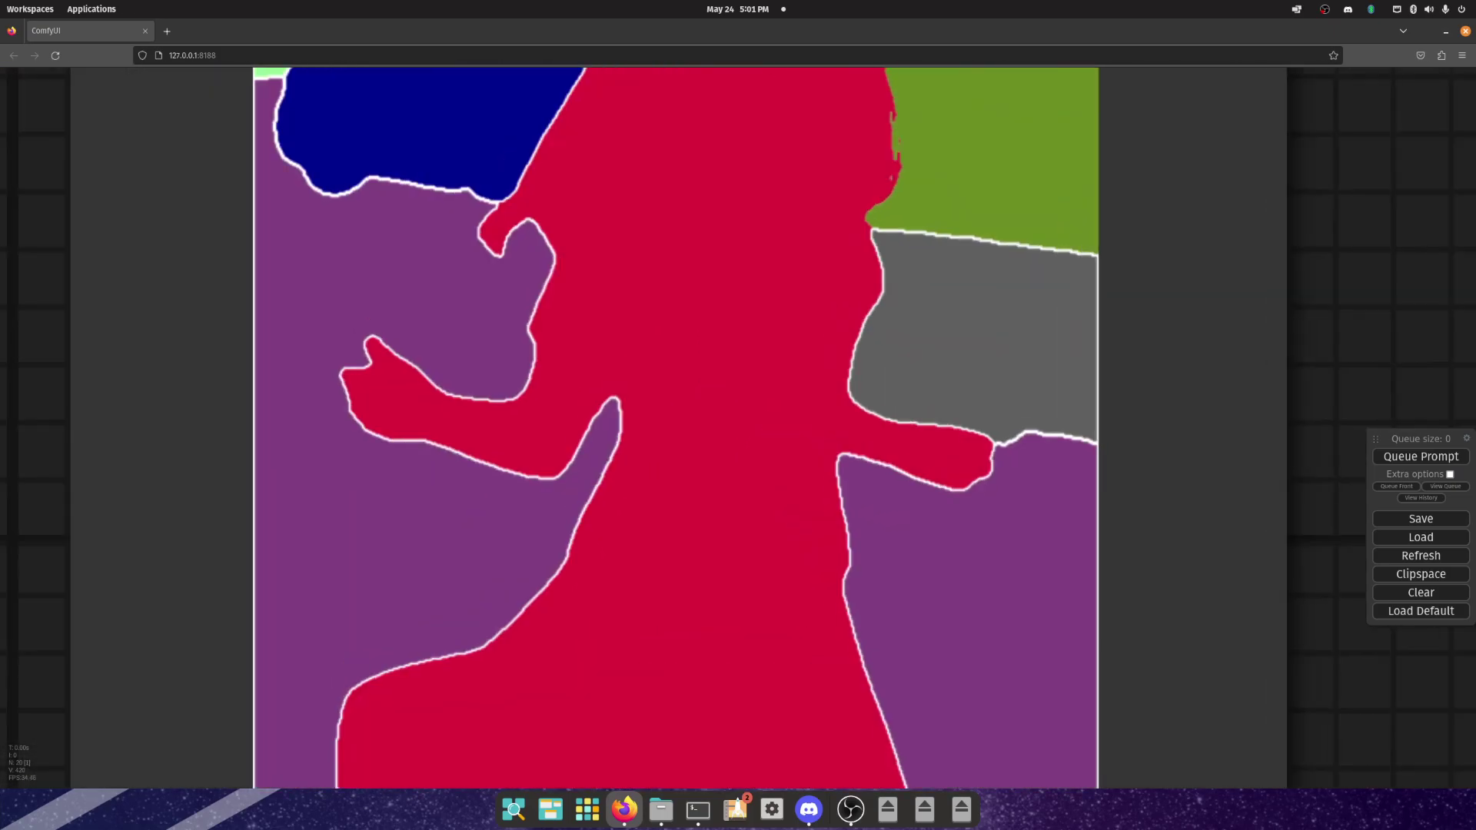
pyautogui.scroll(-10, 719, 346)
pyautogui.scroll(10, 719, 346)
pyautogui.scroll(-10, 718, 346)
pyautogui.scroll(9, 719, 346)
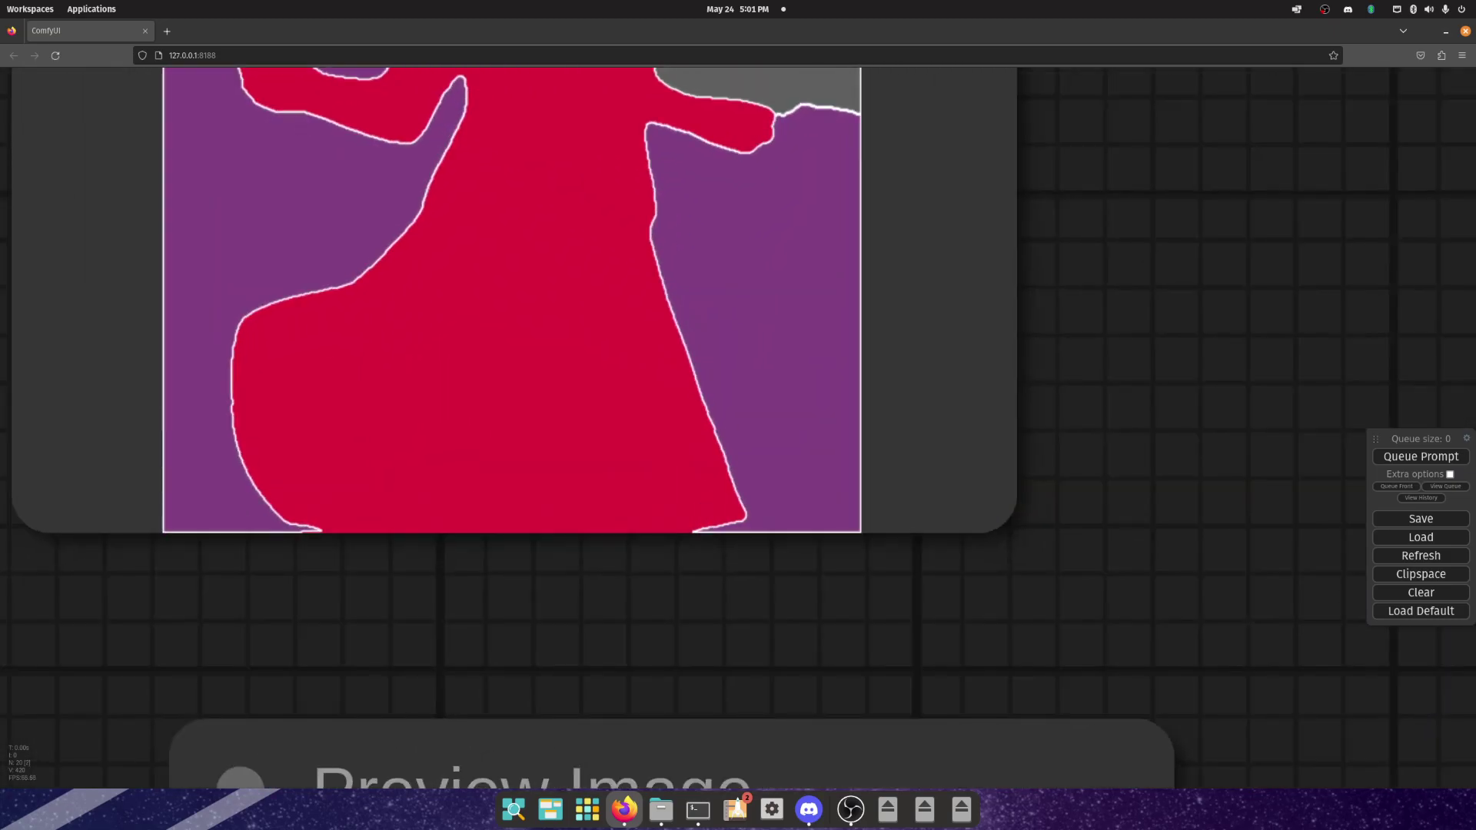
pyautogui.scroll(-10, 719, 346)
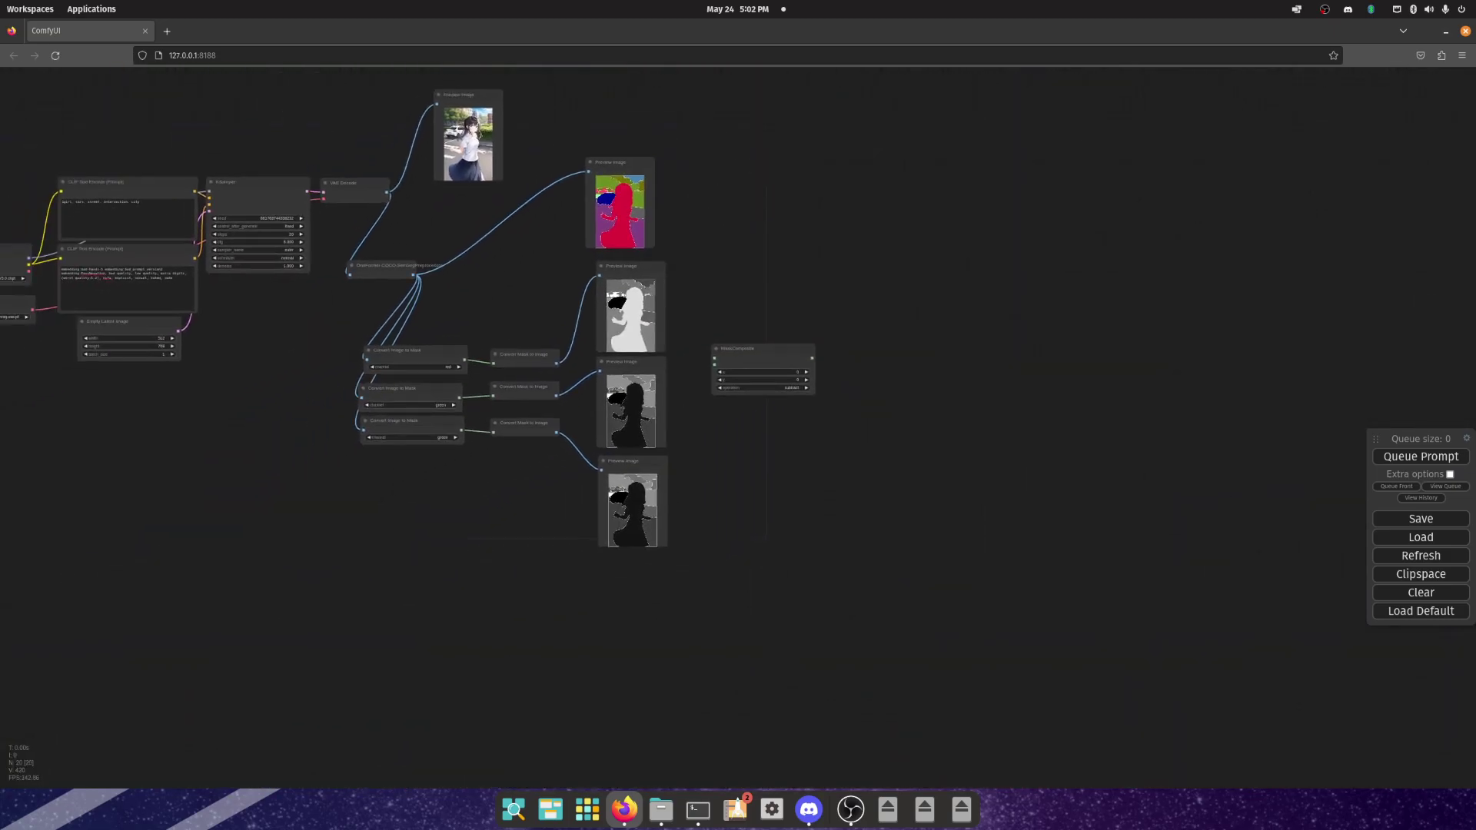
pyautogui.moveTo(518, 442); pyautogui.dragTo(501, 369)
pyautogui.click(520, 372)
pyautogui.moveTo(692, 538); pyautogui.dragTo(694, 499)
pyautogui.scroll(10, 622, 461)
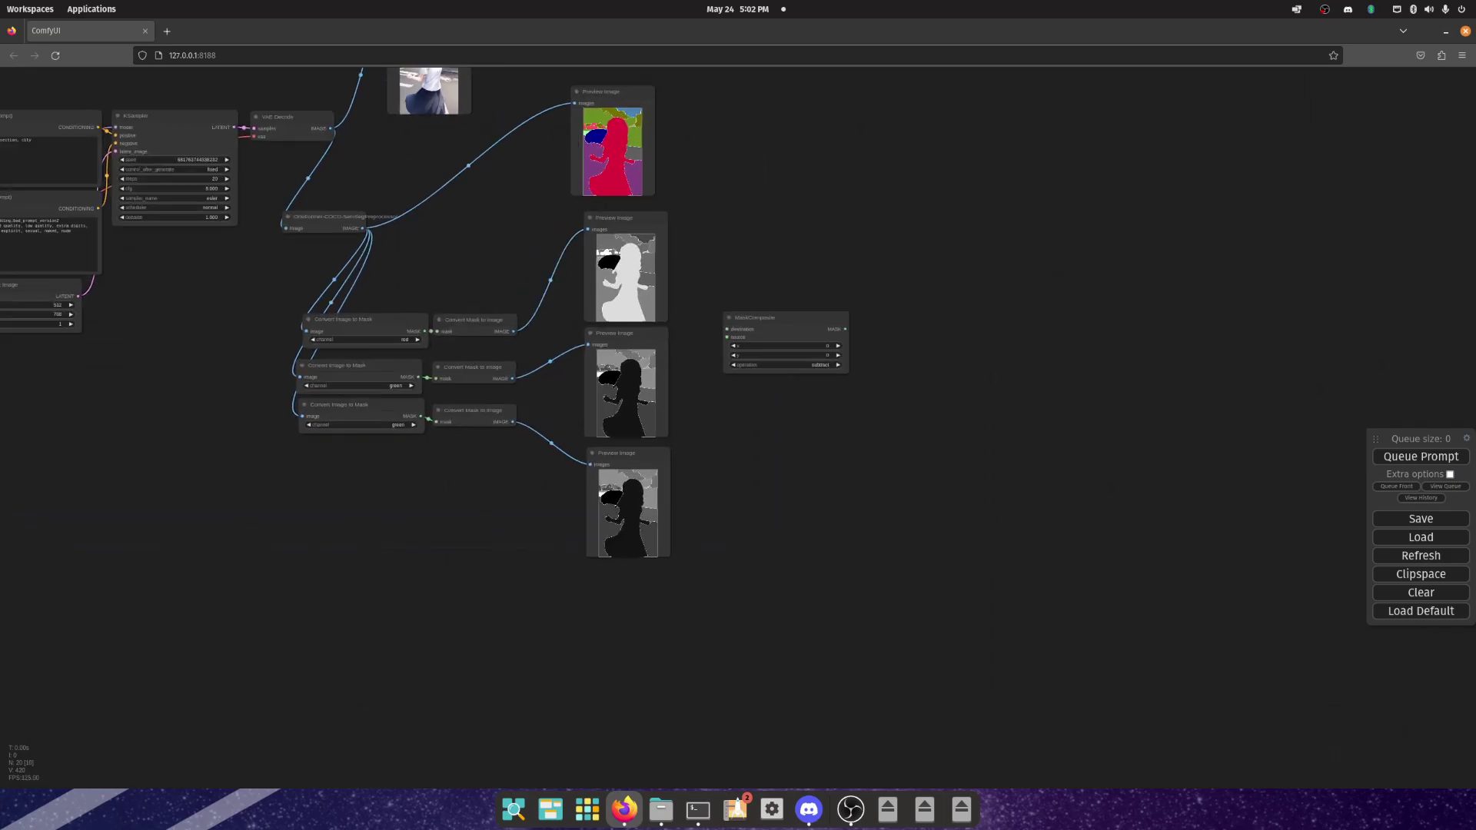
pyautogui.scroll(-5, 630, 430)
pyautogui.moveTo(768, 307); pyautogui.dragTo(782, 518)
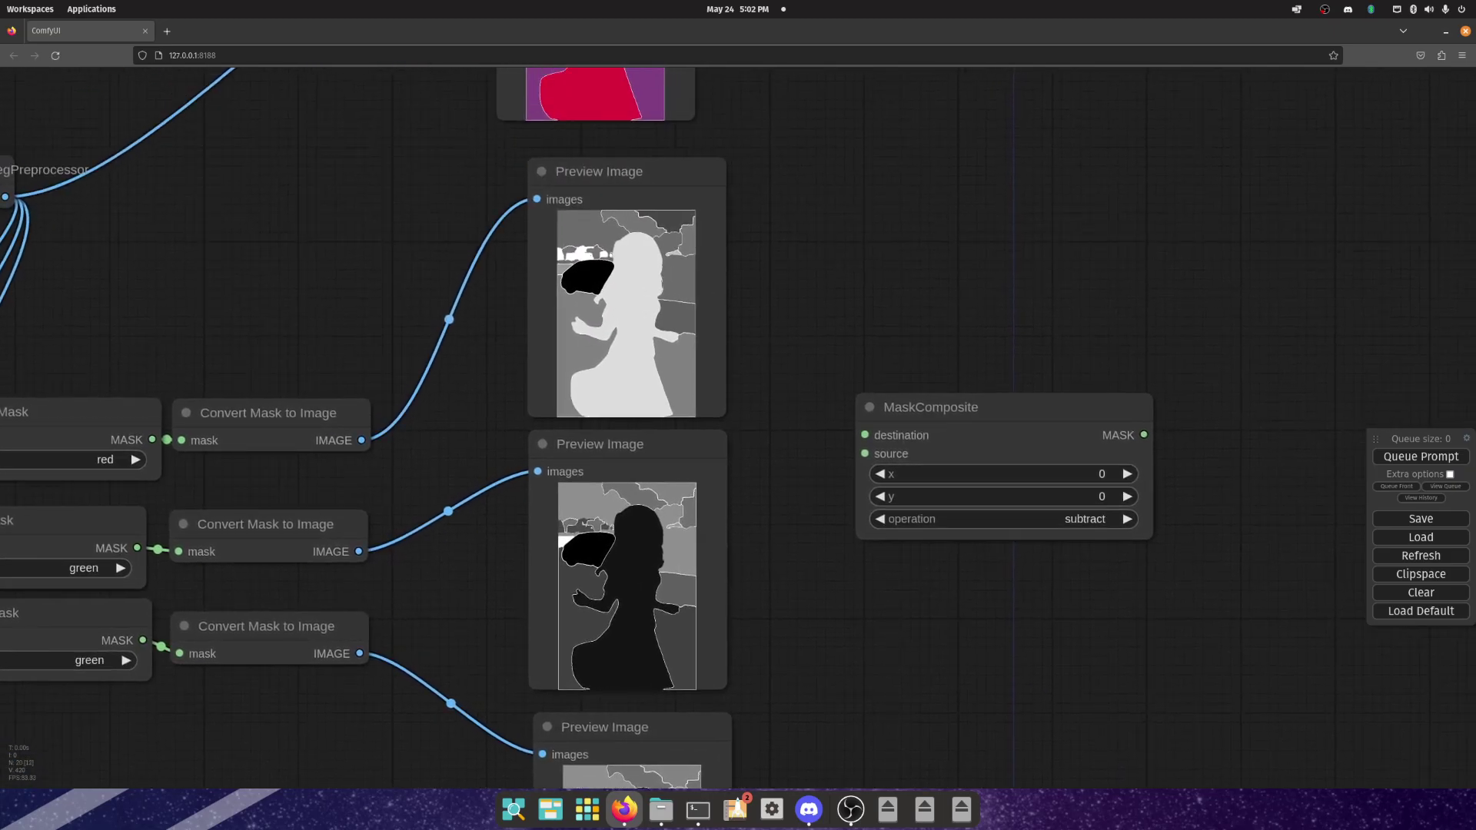
pyautogui.scroll(10, 602, 268)
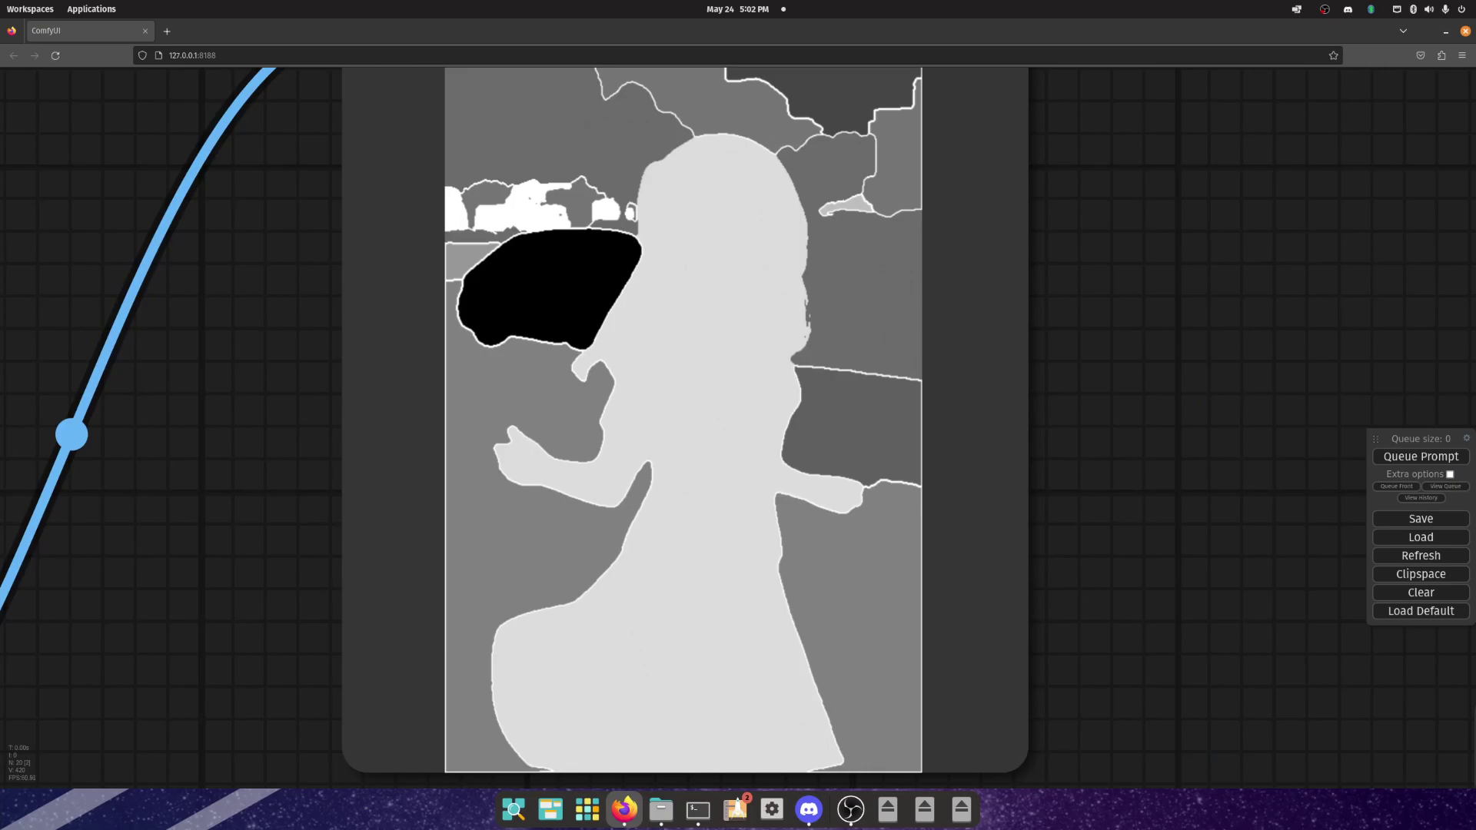
pyautogui.scroll(-10, 676, 431)
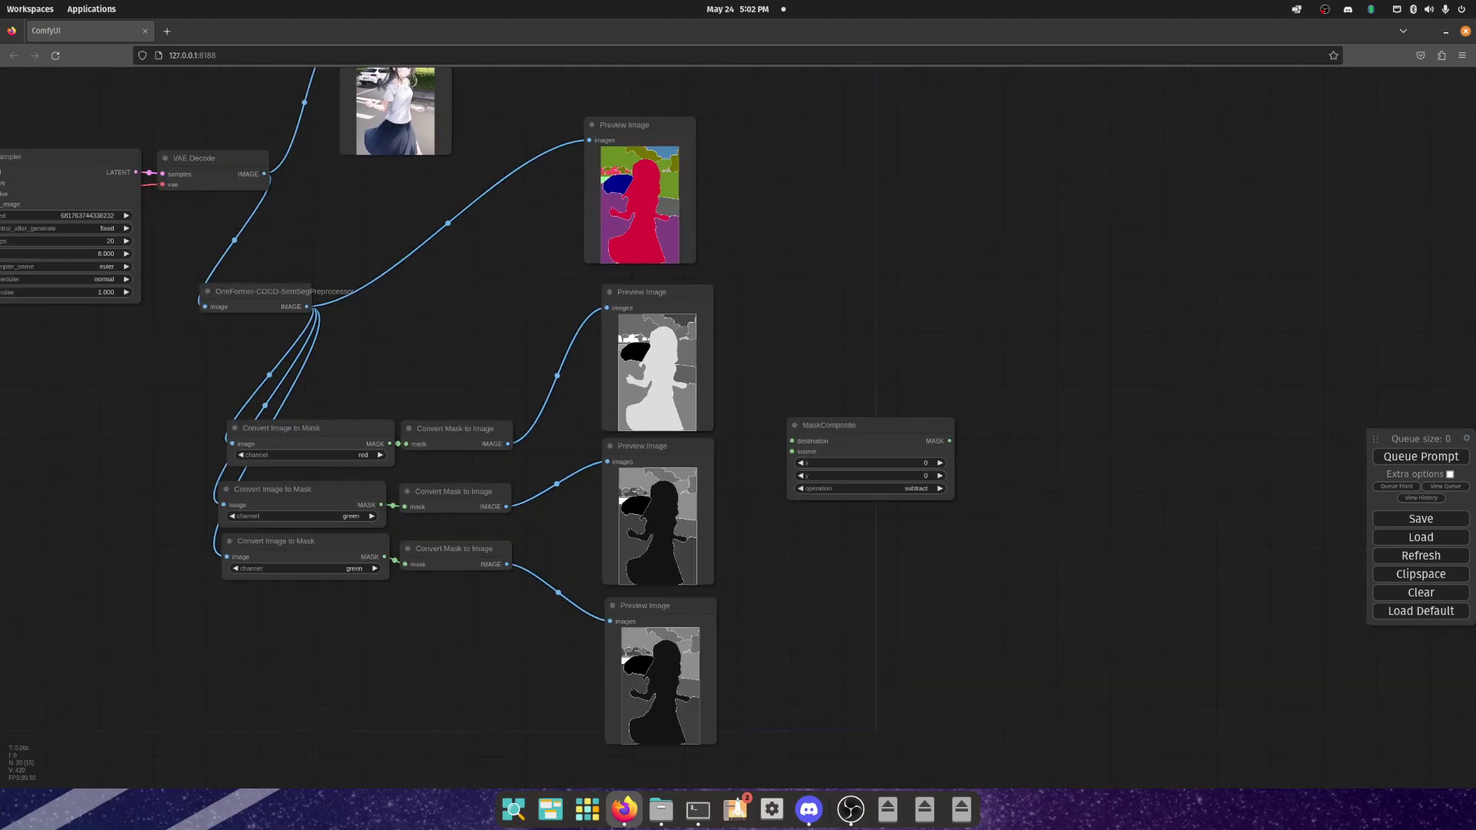
pyautogui.scroll(5, 427, 446)
pyautogui.scroll(-5, 427, 446)
pyautogui.scroll(10, 575, 245)
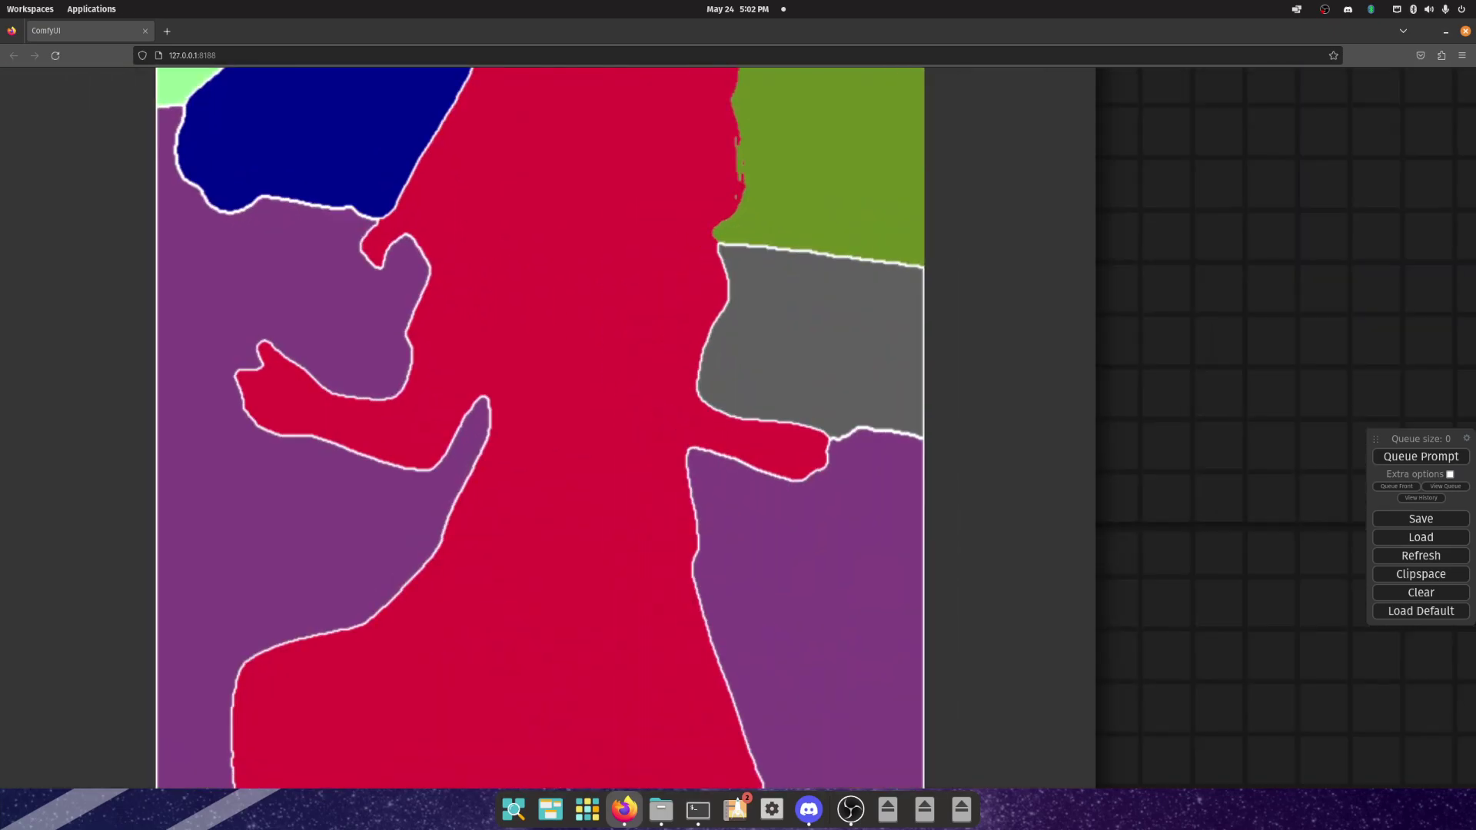
pyautogui.scroll(-10, 738, 429)
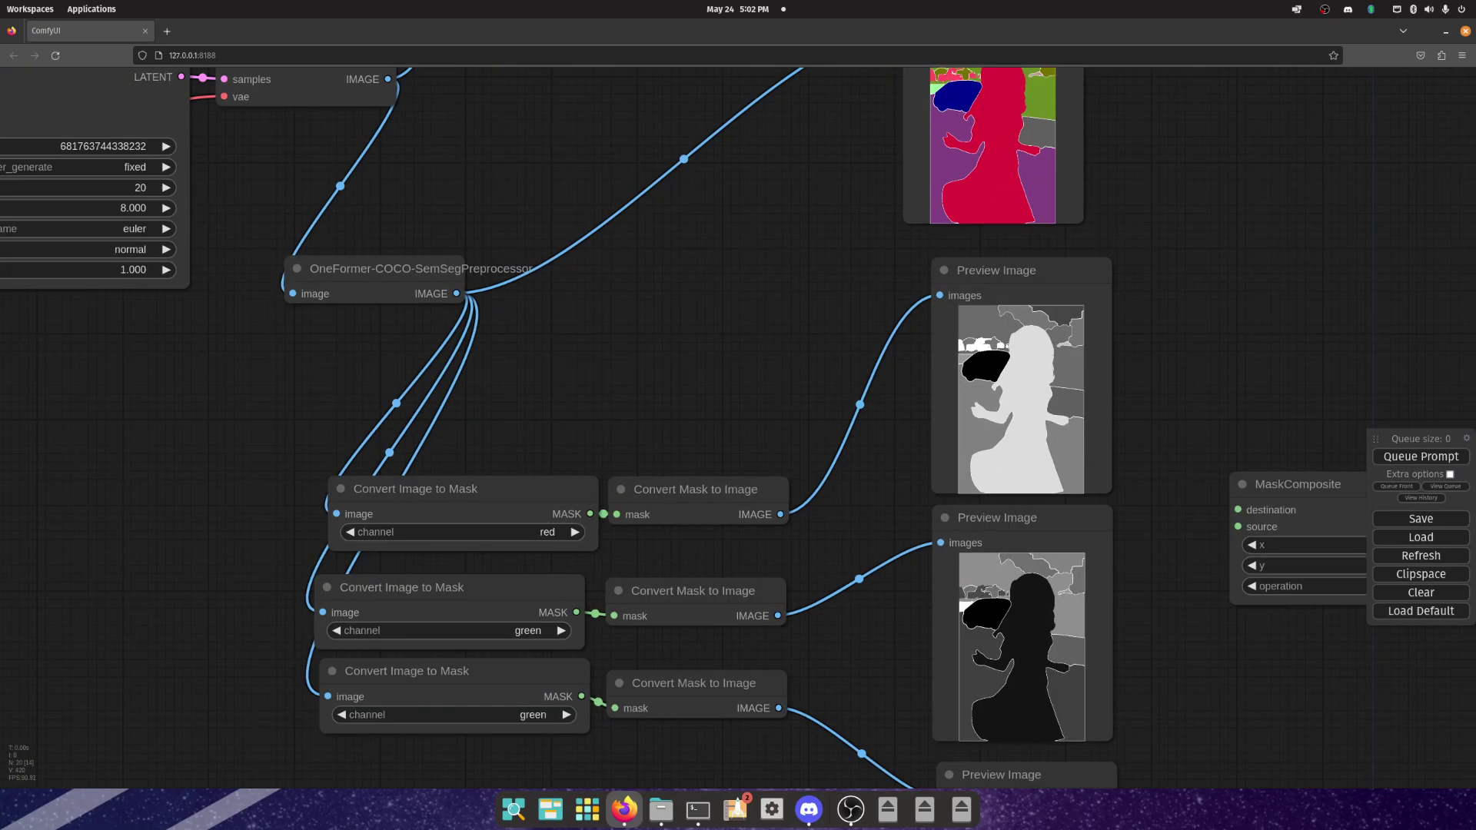
pyautogui.moveTo(738, 429); pyautogui.dragTo(725, 312)
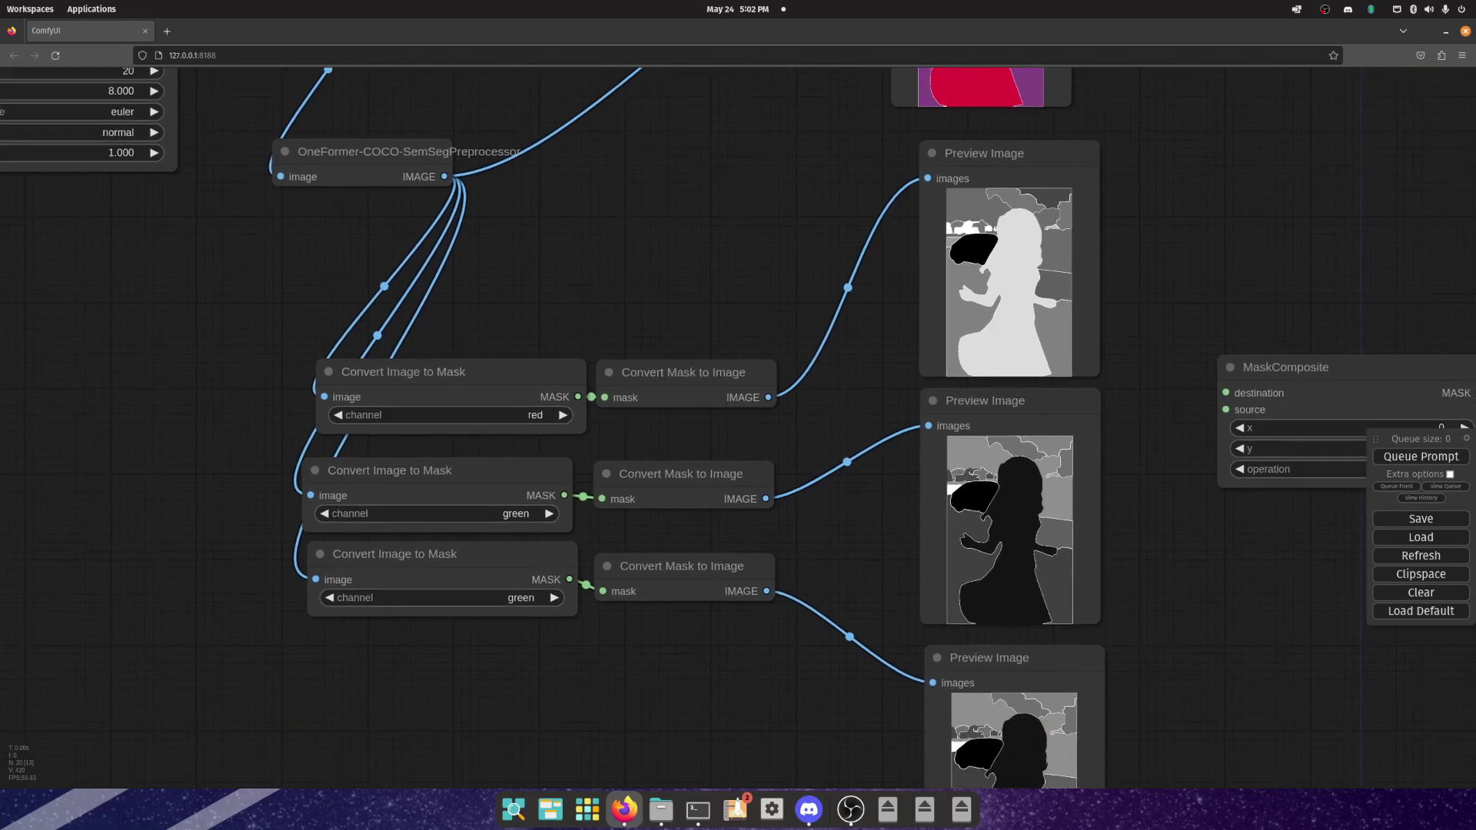
# Step: Switch the third Convert Image to Mask node's channel to blue and queue the workflow
pyautogui.click(521, 597)
pyautogui.click(515, 628)
pyautogui.click(1421, 456)
# Step: Pan through the graph to inspect the segmentation and red-channel mask previews
pyautogui.moveTo(1307, 538); pyautogui.dragTo(1139, 479)
pyautogui.moveTo(999, 231); pyautogui.dragTo(1098, 372)
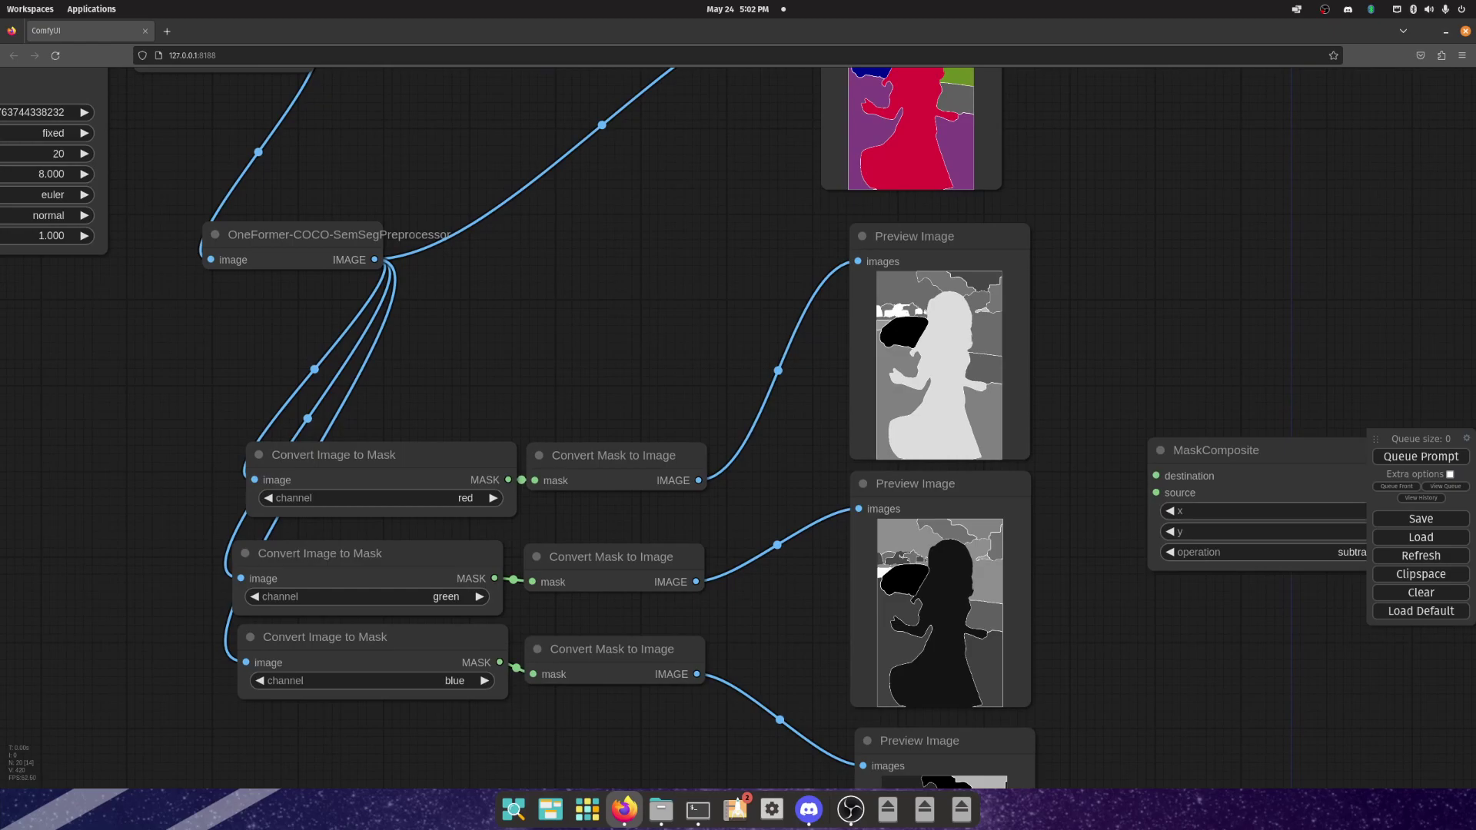
pyautogui.click(613, 455)
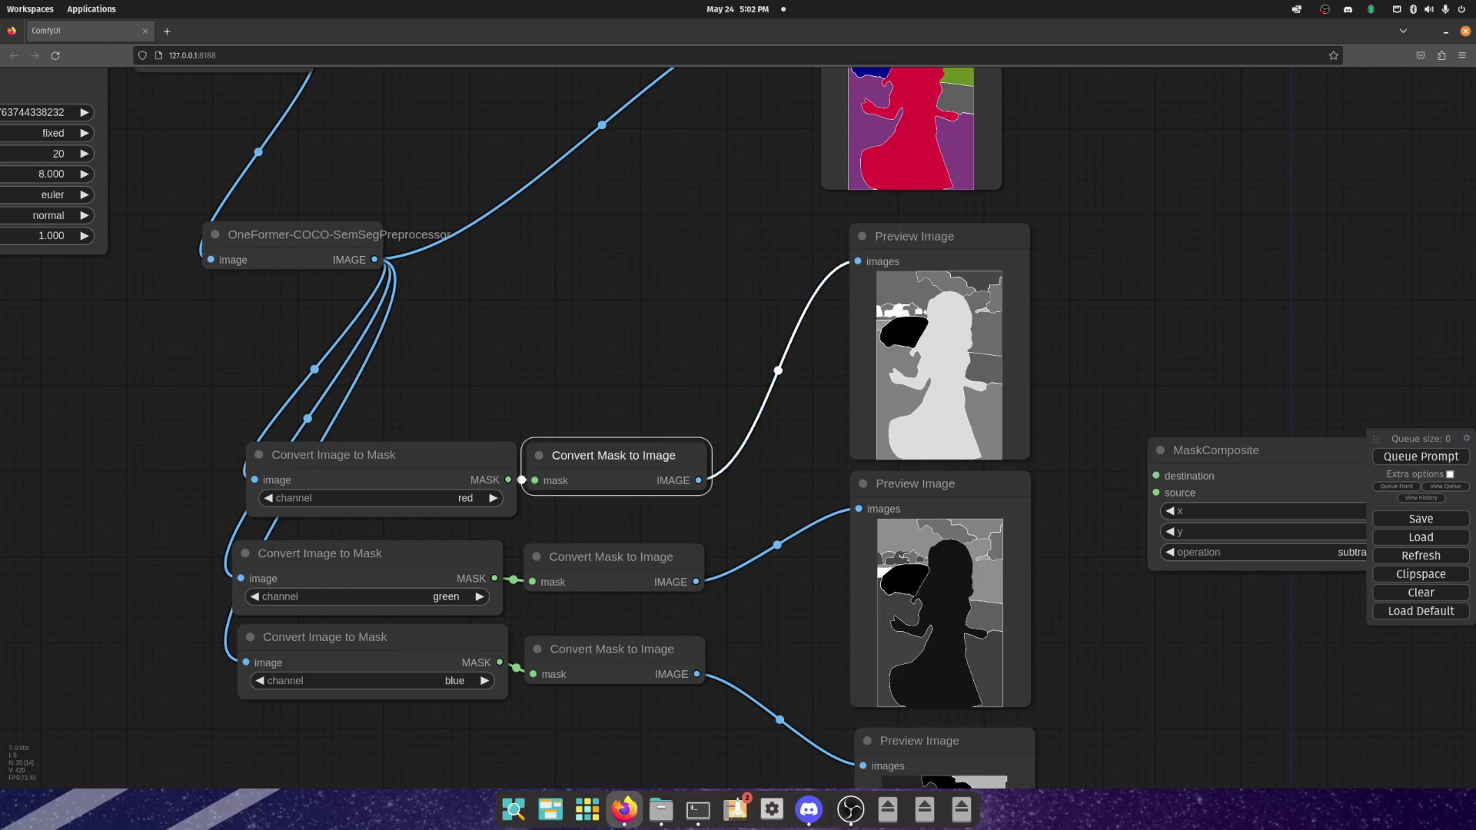
pyautogui.moveTo(917, 370); pyautogui.dragTo(553, 505)
pyautogui.scroll(8, 553, 505)
pyautogui.scroll(-10, 585, 538)
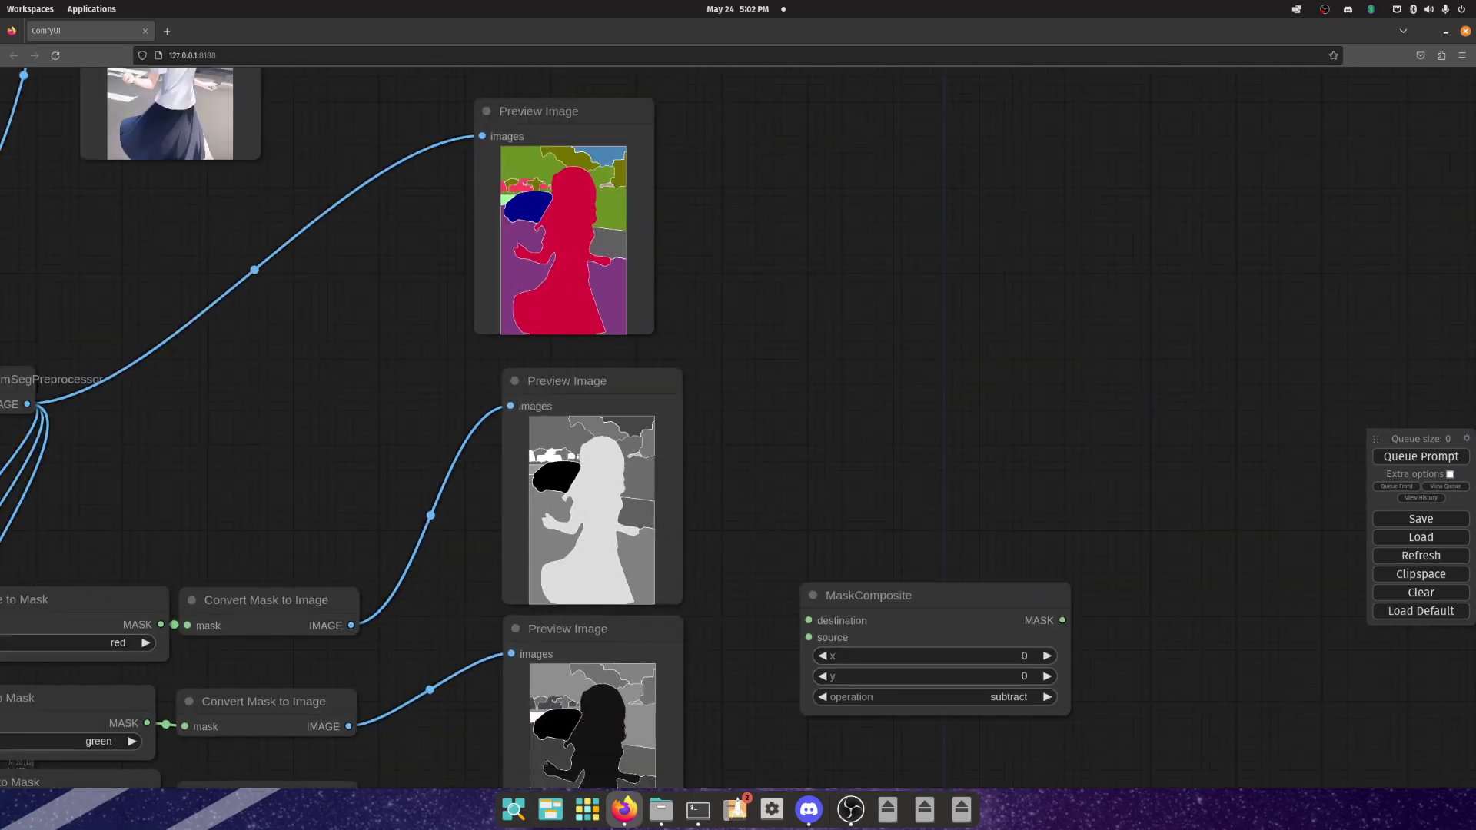
pyautogui.click(566, 218)
pyautogui.click(569, 421)
# Step: Zoom and pan to compare the channel-mask previews alongside the MaskComposite node
pyautogui.scroll(10, 569, 462)
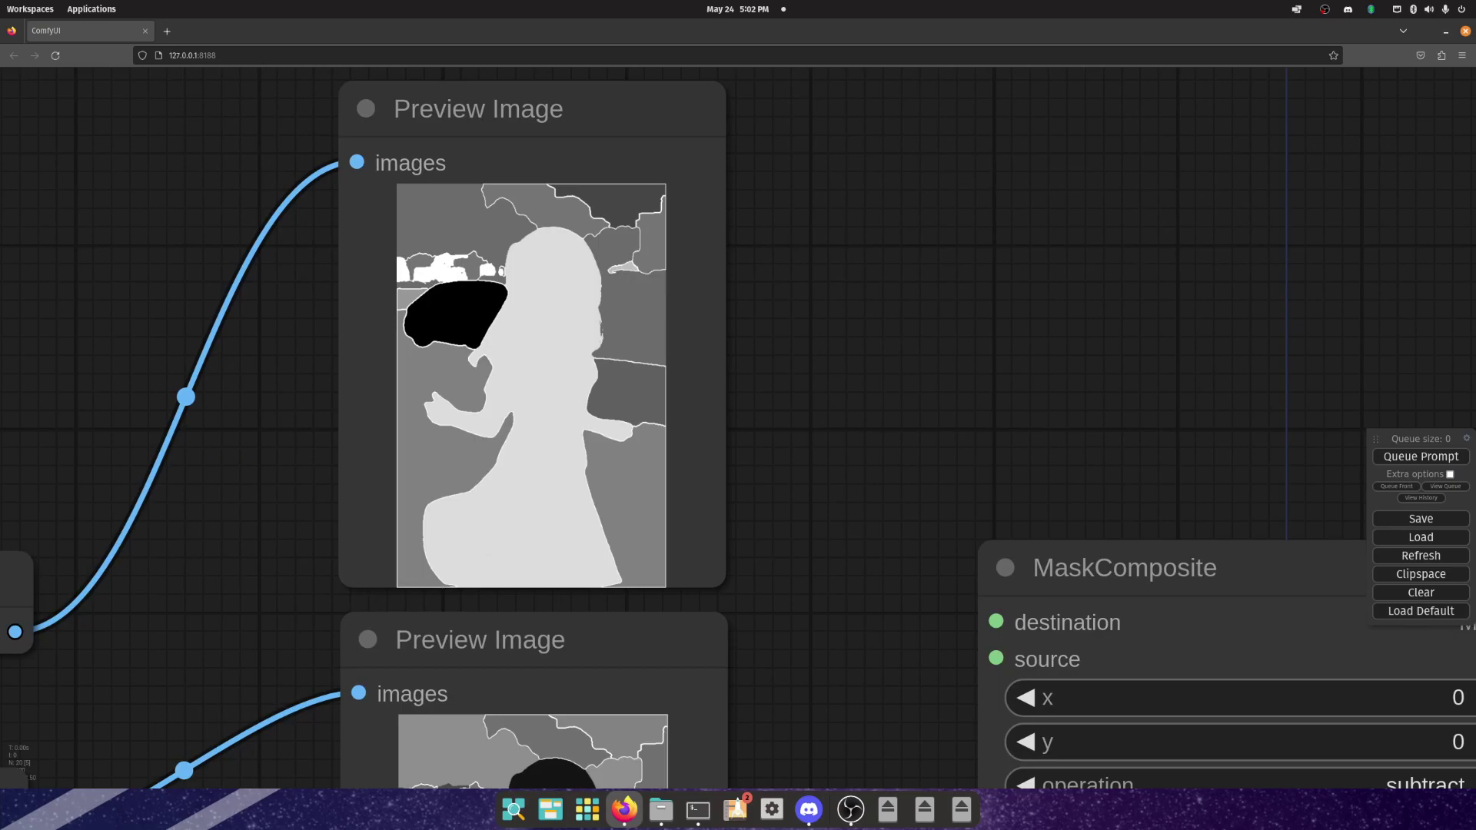
pyautogui.scroll(-8, 516, 447)
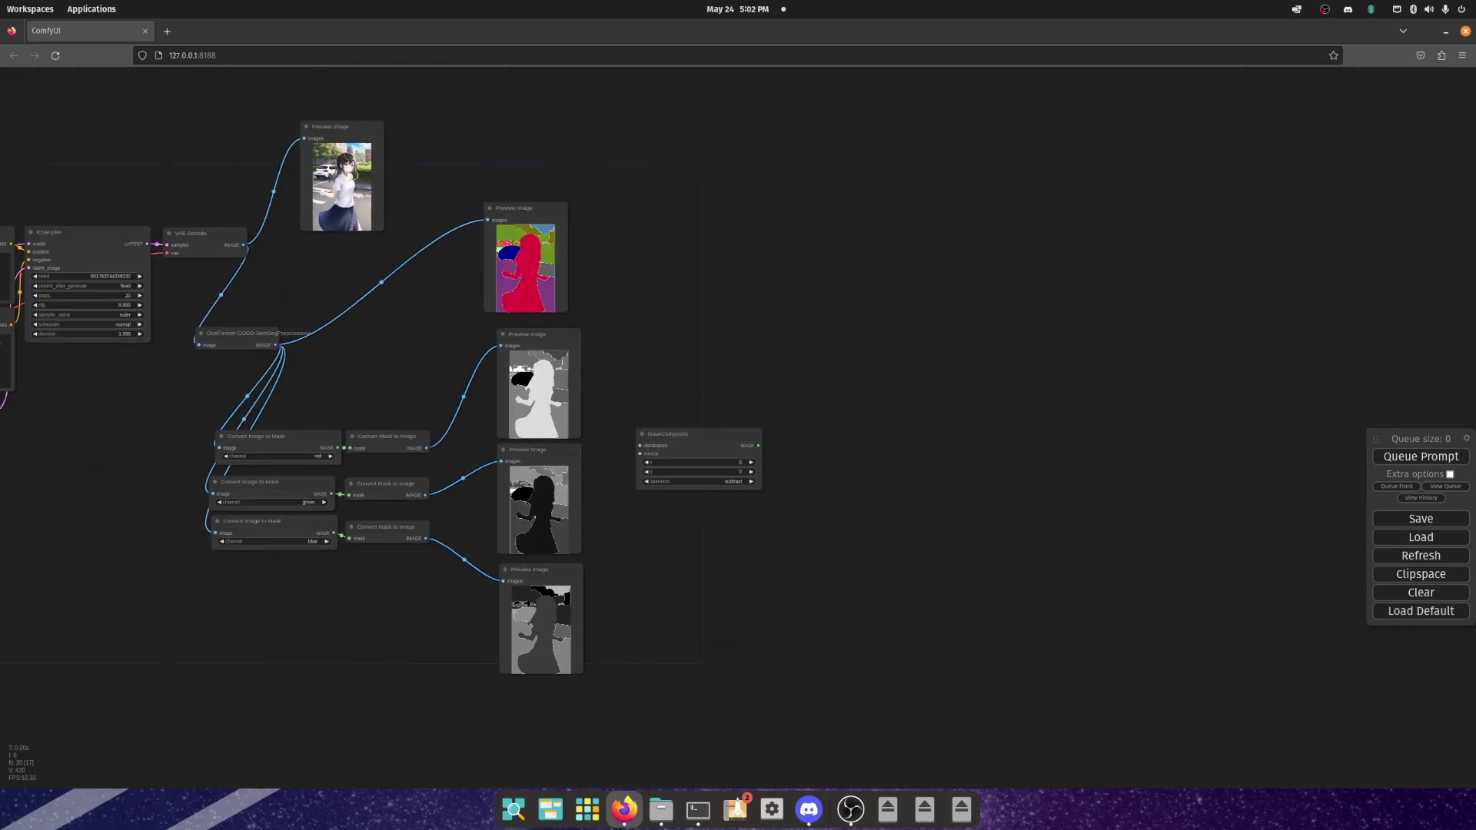
pyautogui.scroll(10, 517, 446)
pyautogui.scroll(-11, 535, 330)
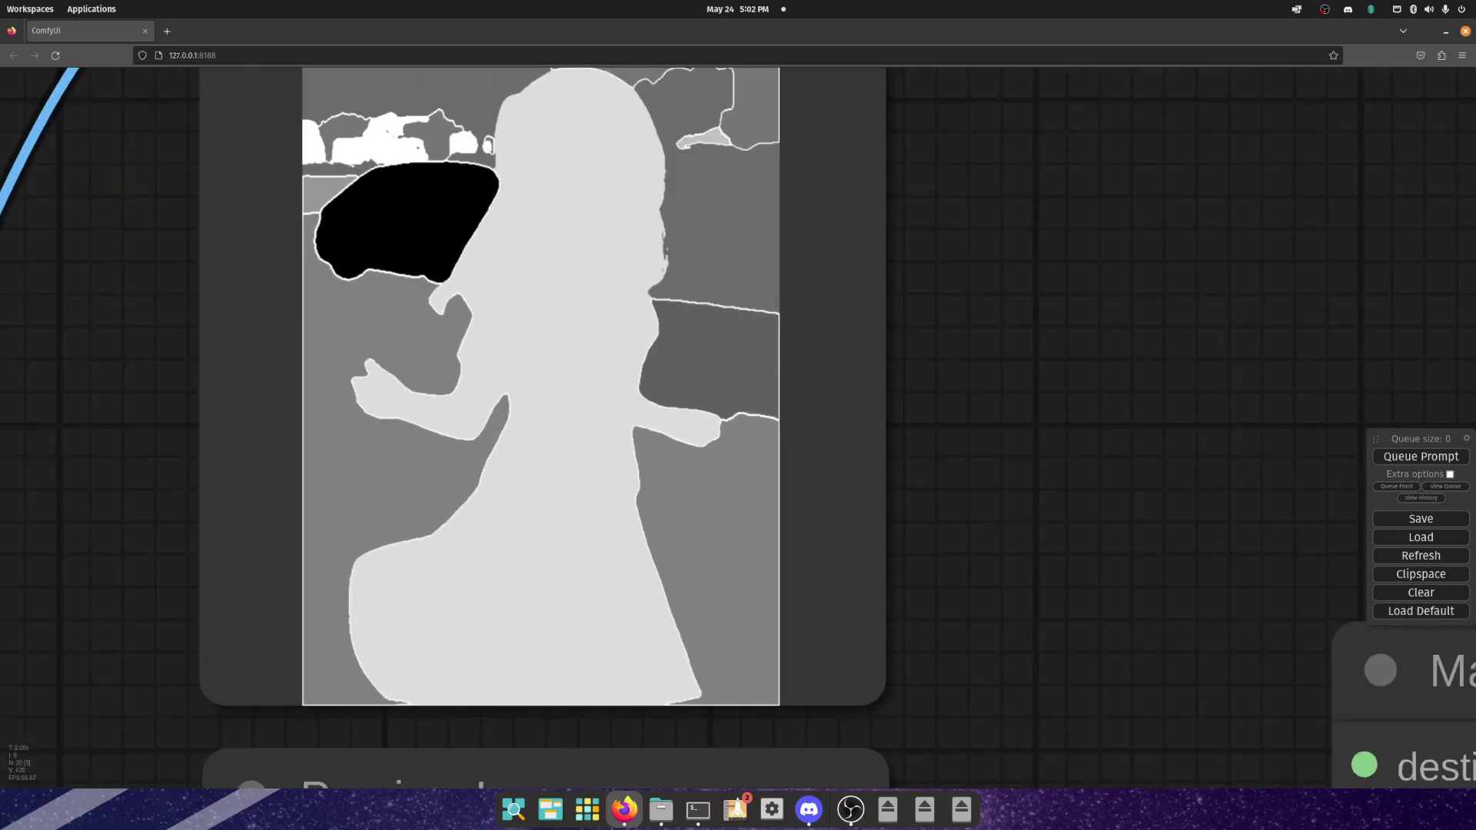
pyautogui.scroll(7, 534, 331)
pyautogui.moveTo(535, 331); pyautogui.dragTo(607, 708)
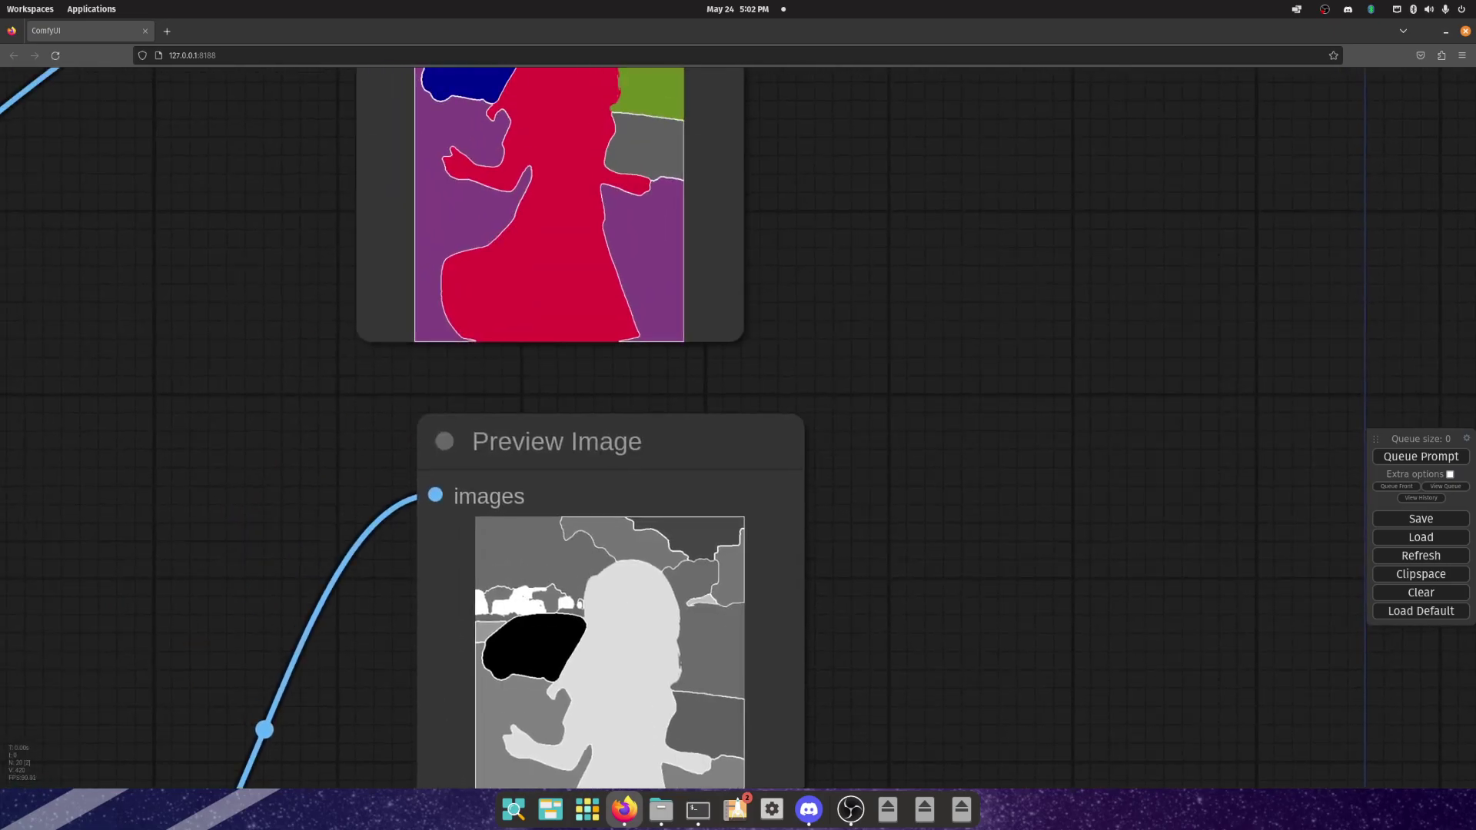
pyautogui.moveTo(538, 384); pyautogui.dragTo(624, 560)
pyautogui.moveTo(999, 538); pyautogui.dragTo(876, 197)
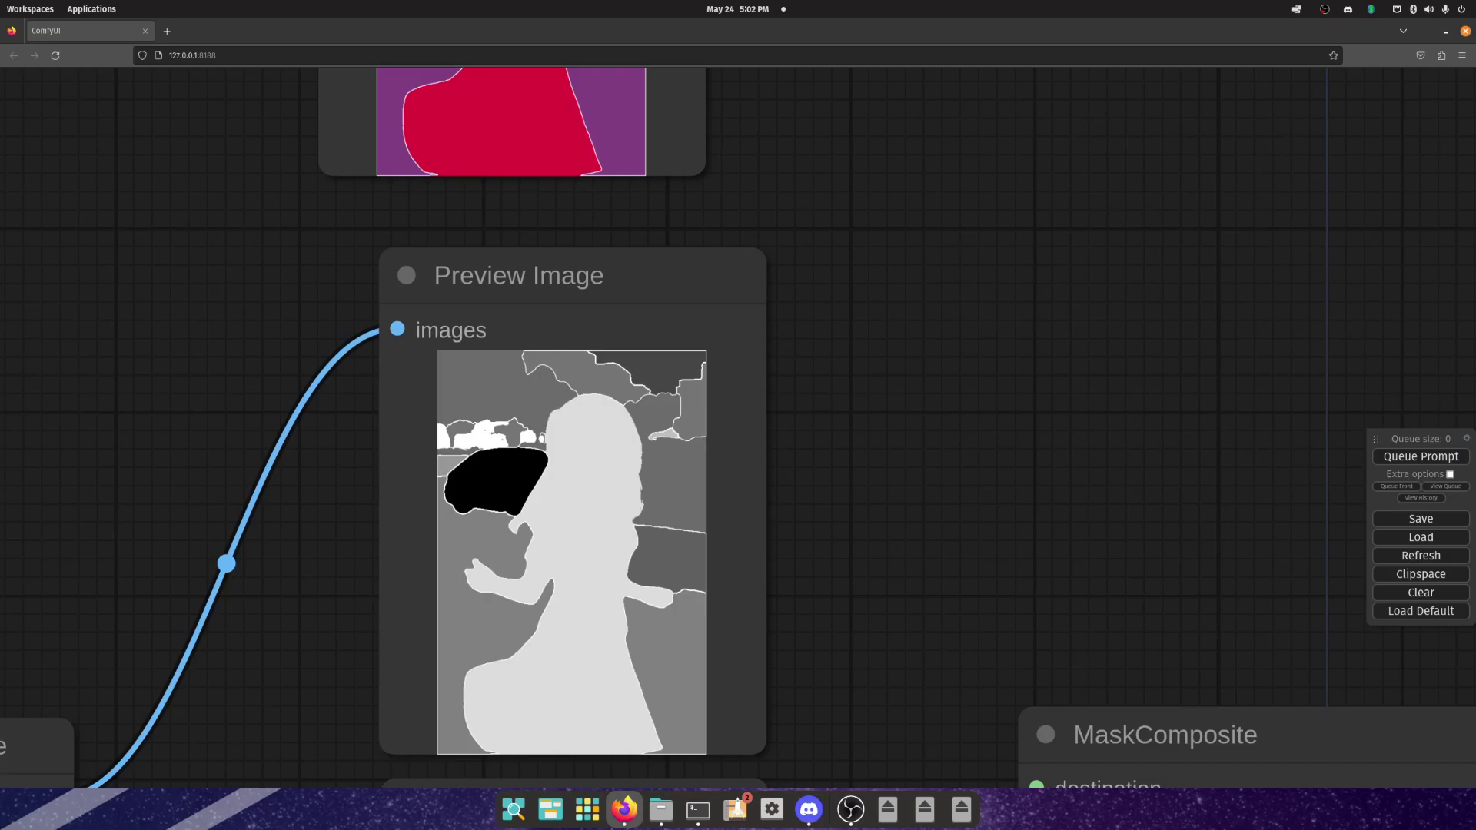
pyautogui.scroll(-2, 539, 384)
pyautogui.moveTo(538, 384); pyautogui.dragTo(435, 149)
pyautogui.scroll(-6, 899, 254)
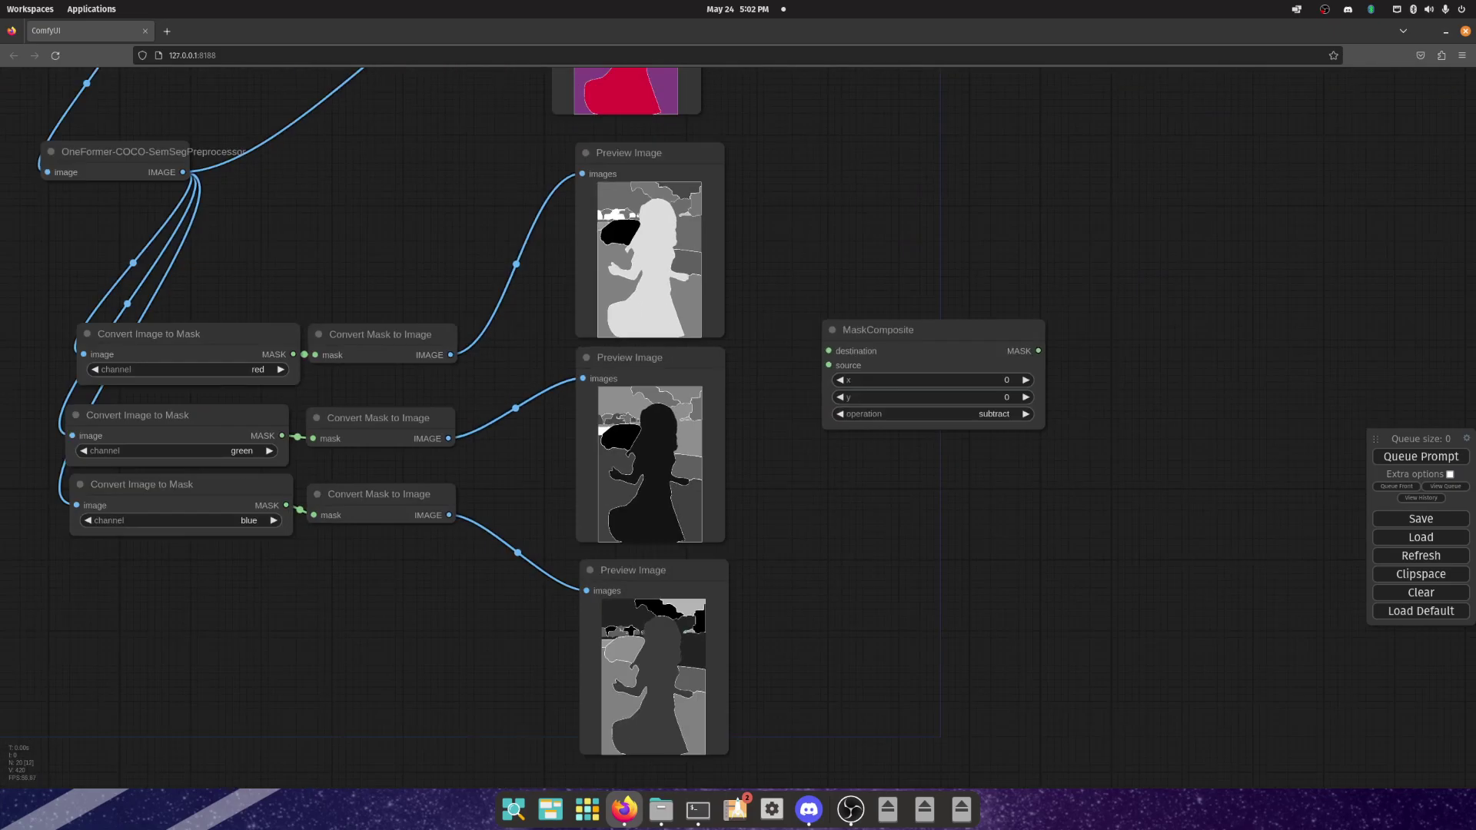
pyautogui.moveTo(884, 330); pyautogui.dragTo(820, 316)
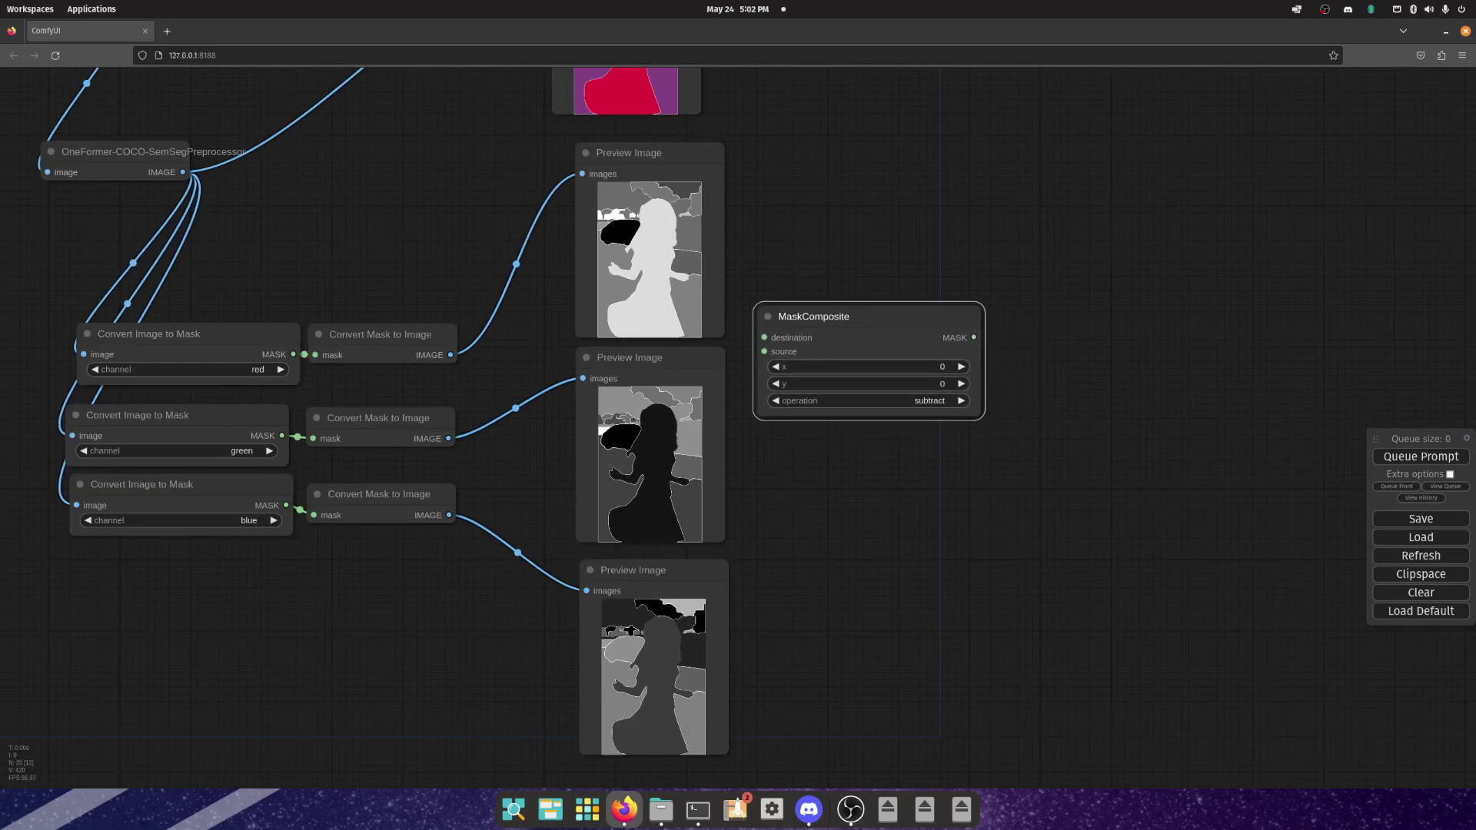
pyautogui.moveTo(769, 230); pyautogui.dragTo(830, 497)
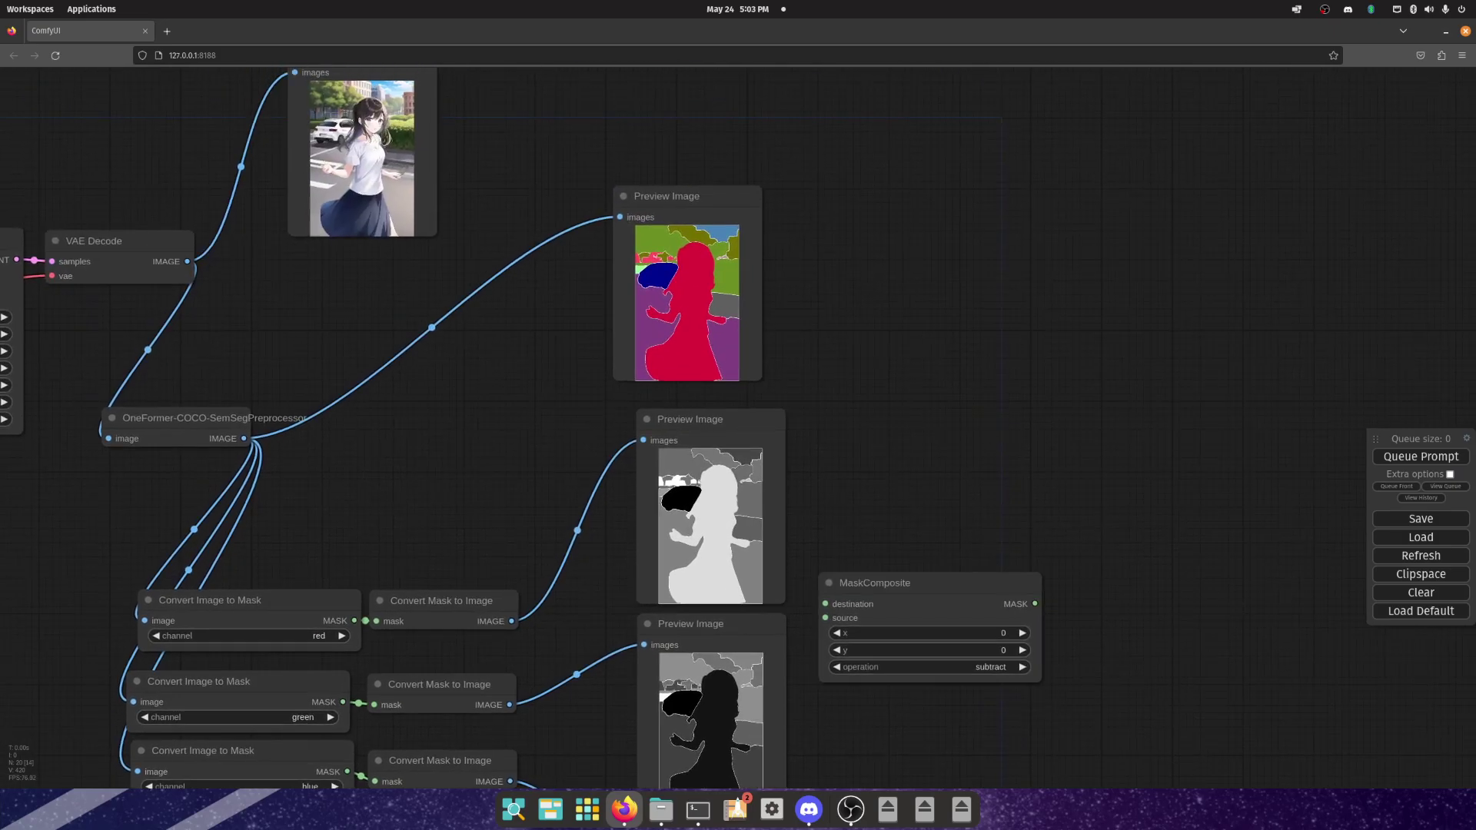
pyautogui.moveTo(884, 583); pyautogui.dragTo(948, 576)
pyautogui.moveTo(1153, 308); pyautogui.dragTo(1051, 237)
pyautogui.doubleClick(788, 474)
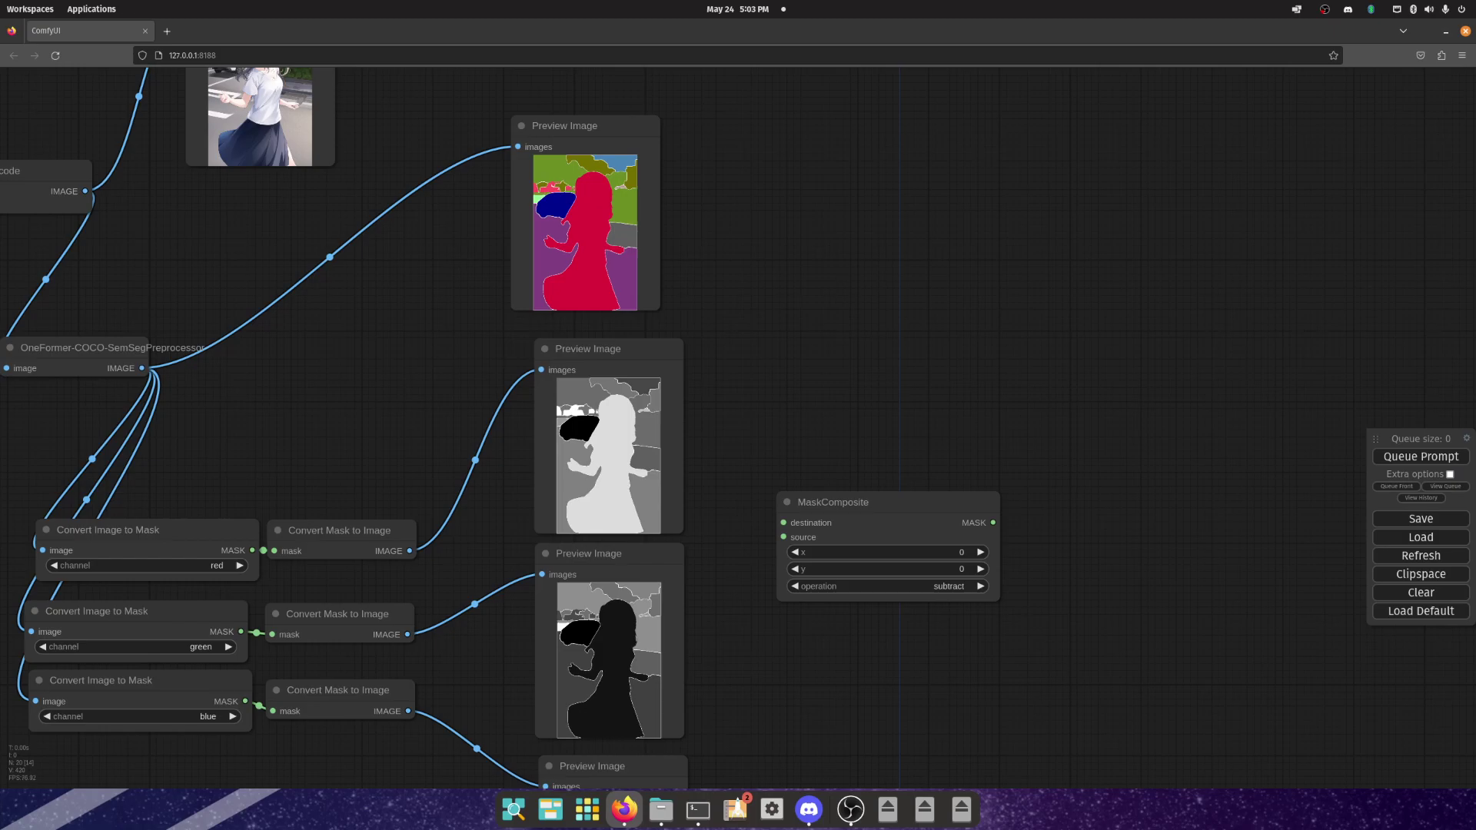
pyautogui.scroll(-2, 808, 432)
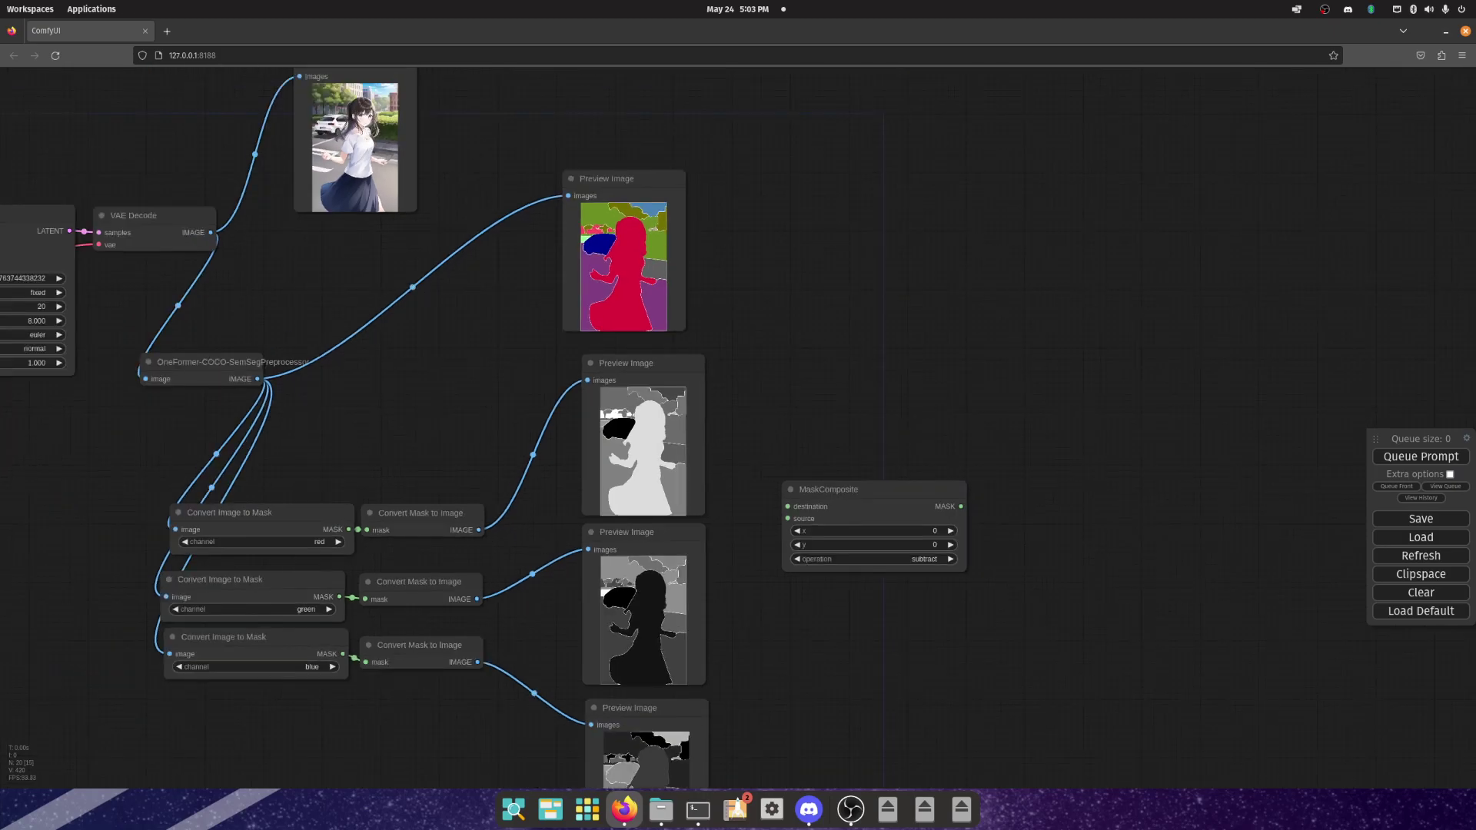
pyautogui.moveTo(623, 257); pyautogui.dragTo(500, 407)
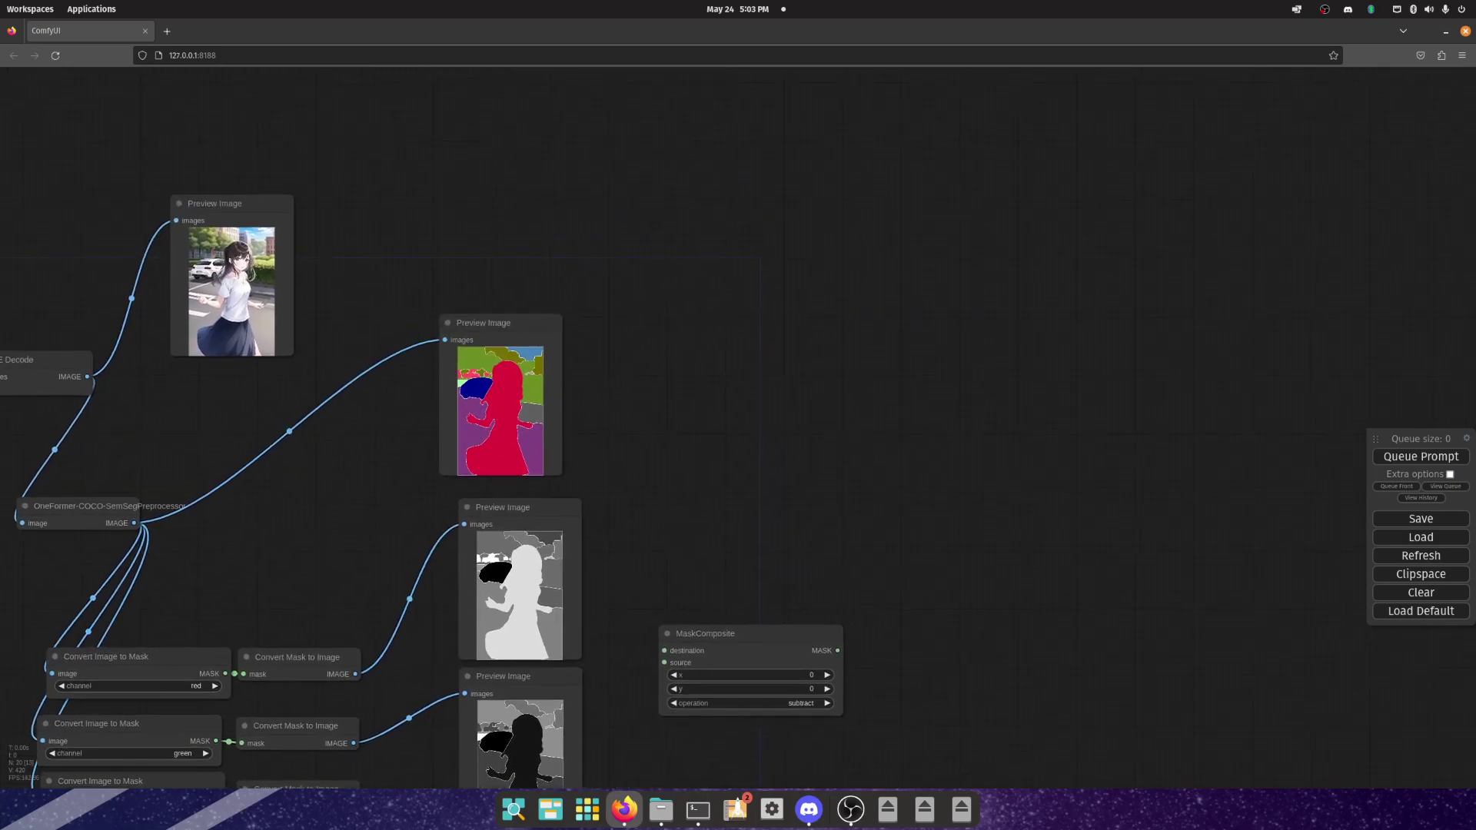
pyautogui.scroll(10, 535, 388)
pyautogui.scroll(-4, 500, 408)
pyautogui.scroll(10, 460, 431)
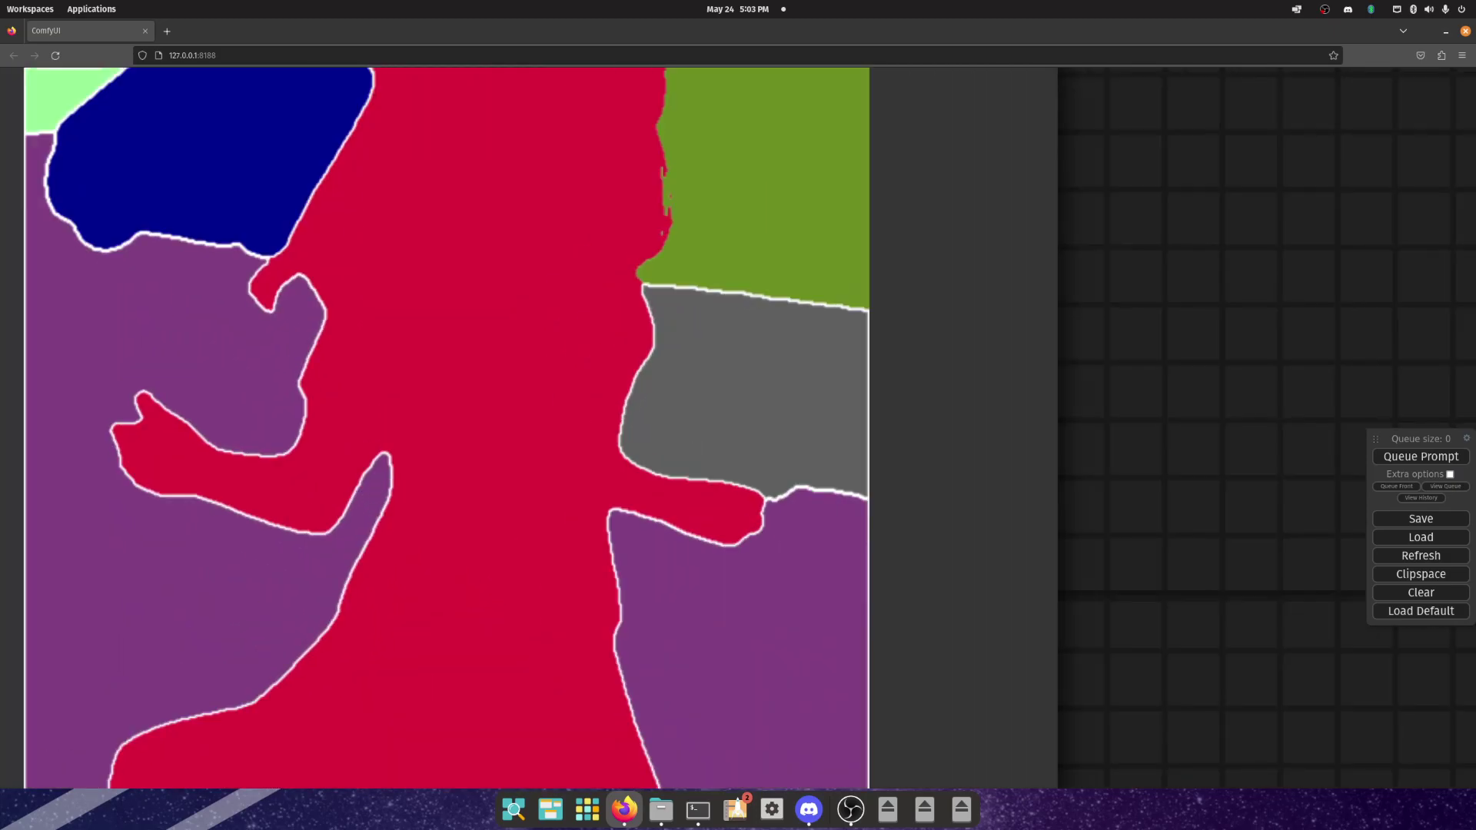
pyautogui.scroll(-12, 512, 387)
pyautogui.moveTo(512, 387); pyautogui.dragTo(942, 451)
pyautogui.scroll(-15, 359, 343)
pyautogui.moveTo(359, 343); pyautogui.dragTo(347, 225)
pyautogui.click(677, 436)
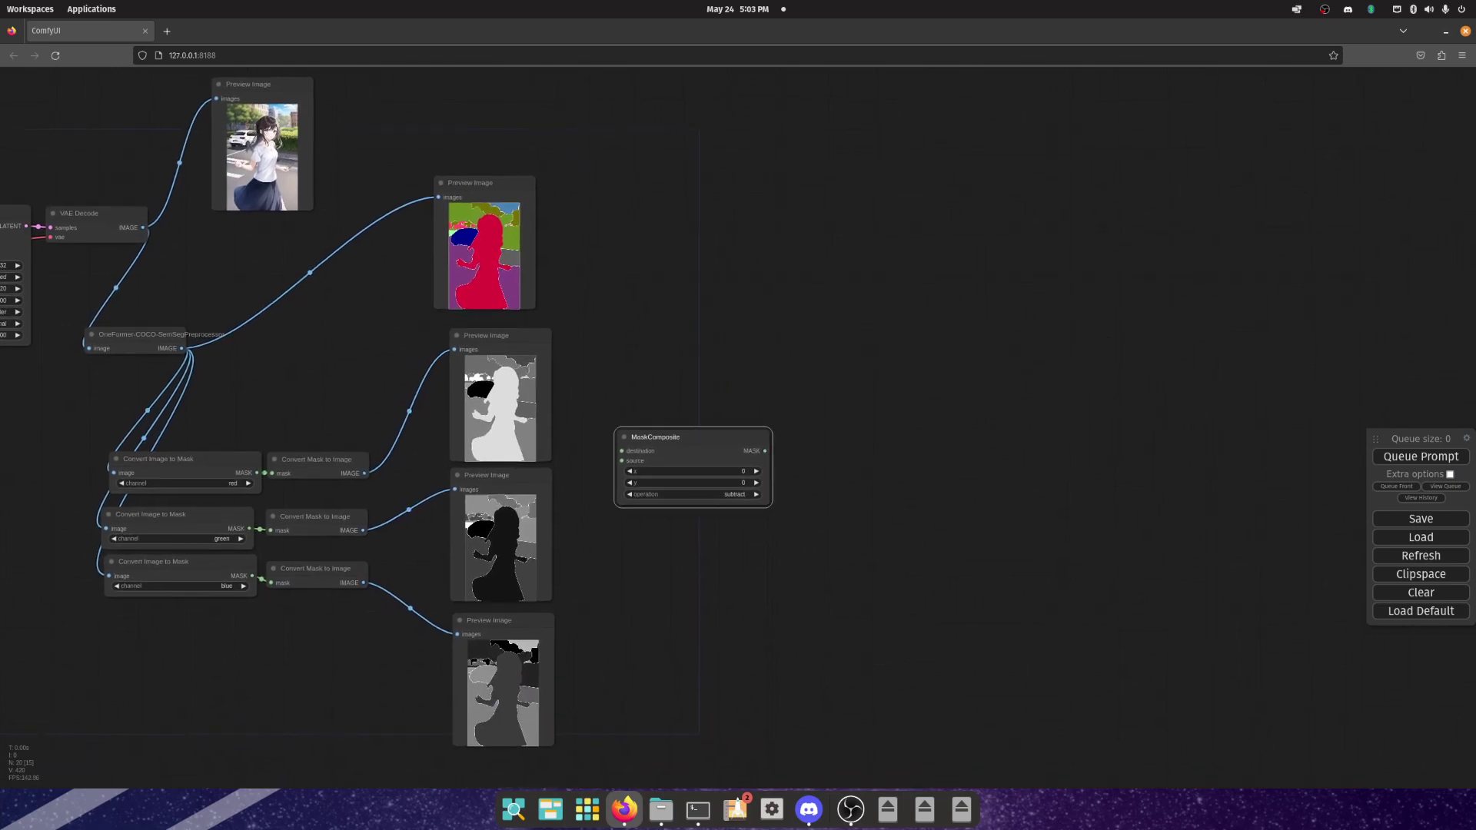
# Step: Connect the red mask to MaskComposite's destination and the green mask to its source
pyautogui.click(154, 561)
pyautogui.click(108, 466)
pyautogui.moveTo(256, 472); pyautogui.dragTo(621, 452)
pyautogui.moveTo(249, 528); pyautogui.dragTo(621, 460)
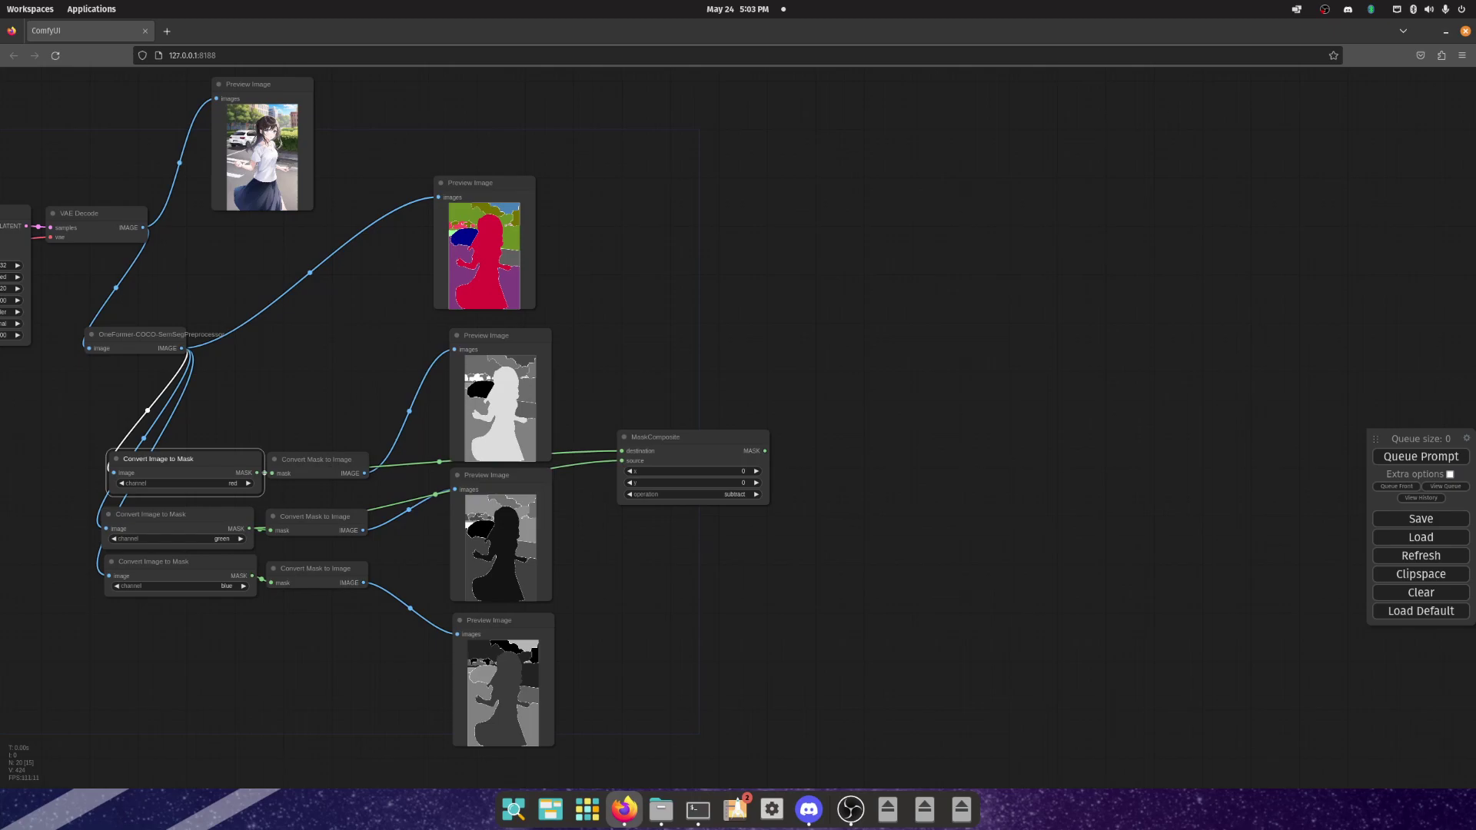
# Step: Clone a Preview Image to the far right and paste a copy of Convert Mask to Image
pyautogui.scroll(15, 723, 500)
pyautogui.scroll(-15, 722, 500)
pyautogui.click(435, 458)
pyautogui.rightClick(581, 414)
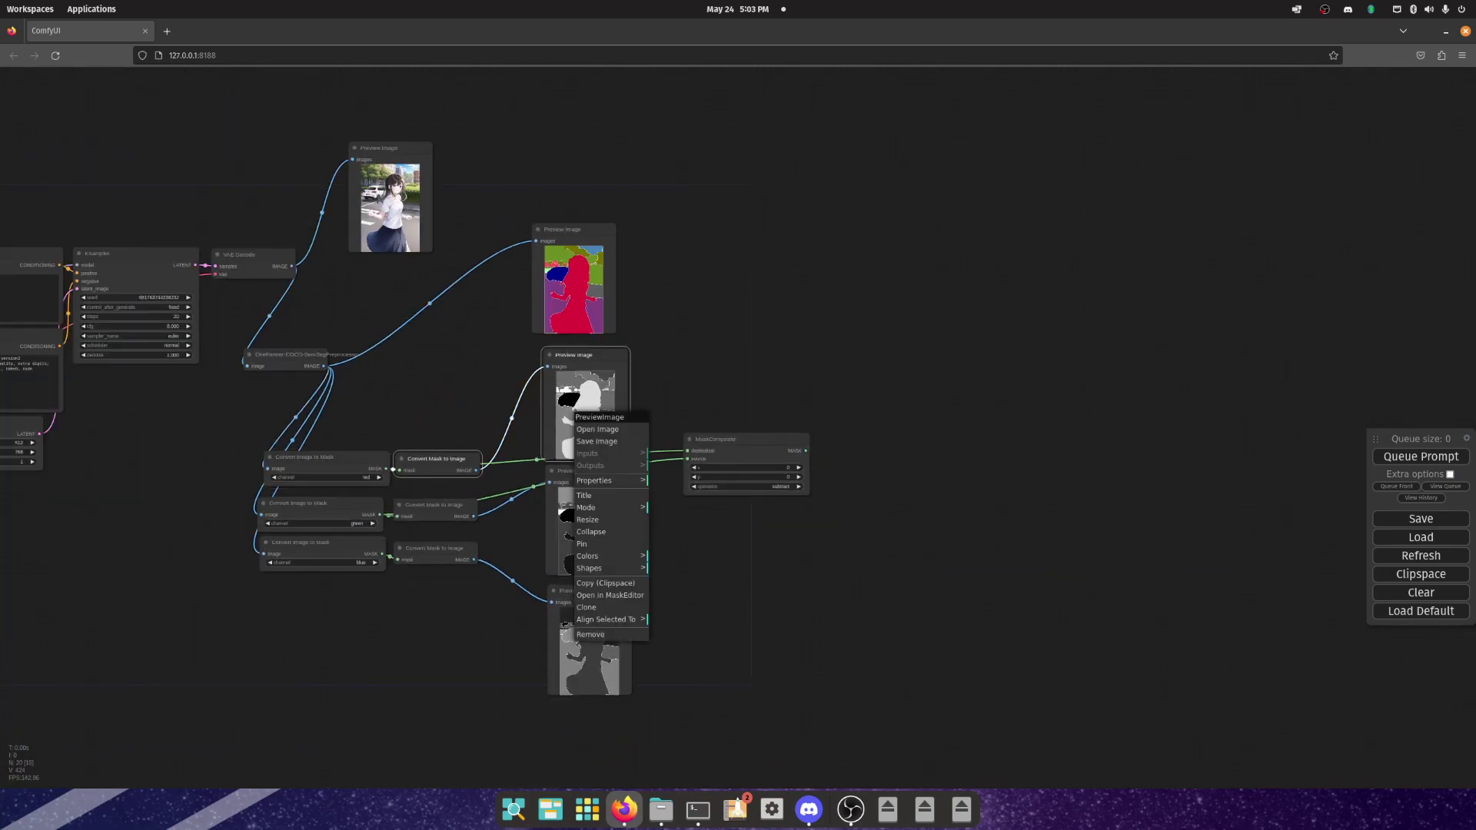
pyautogui.click(611, 619)
pyautogui.moveTo(584, 357); pyautogui.dragTo(1045, 361)
pyautogui.hotkey('ctrl', 'v')
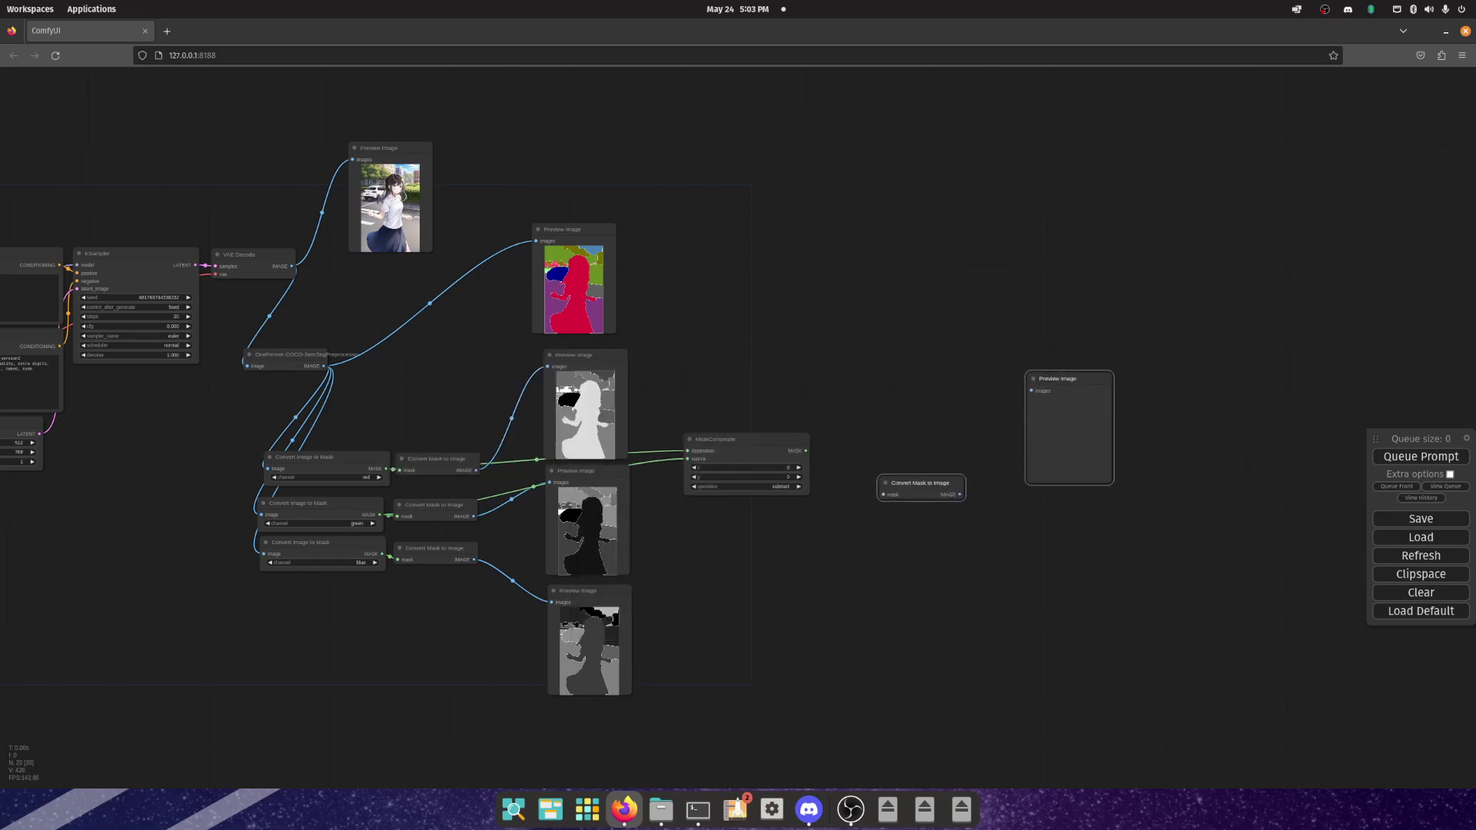
pyautogui.scroll(4, 875, 535)
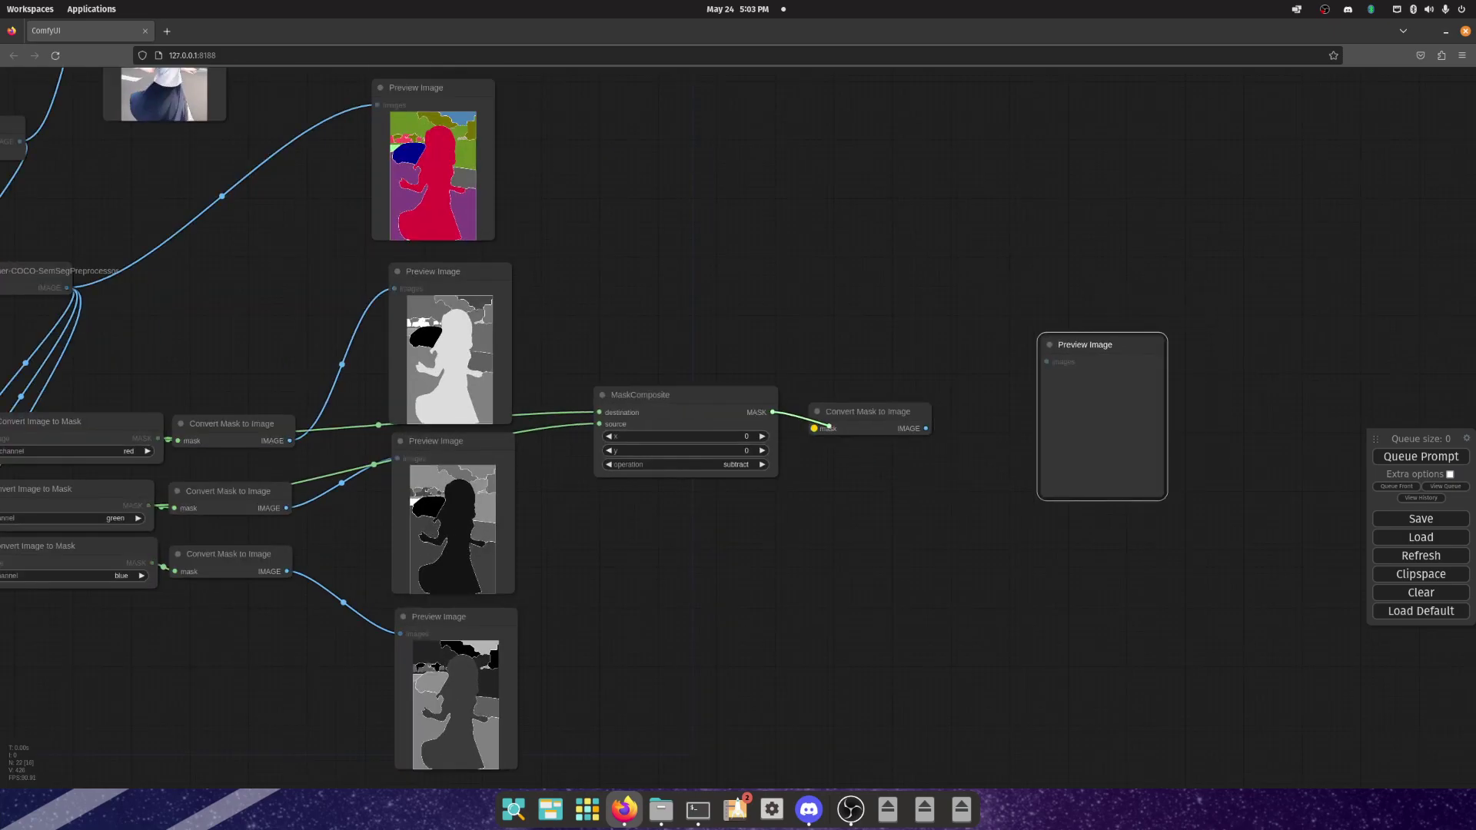